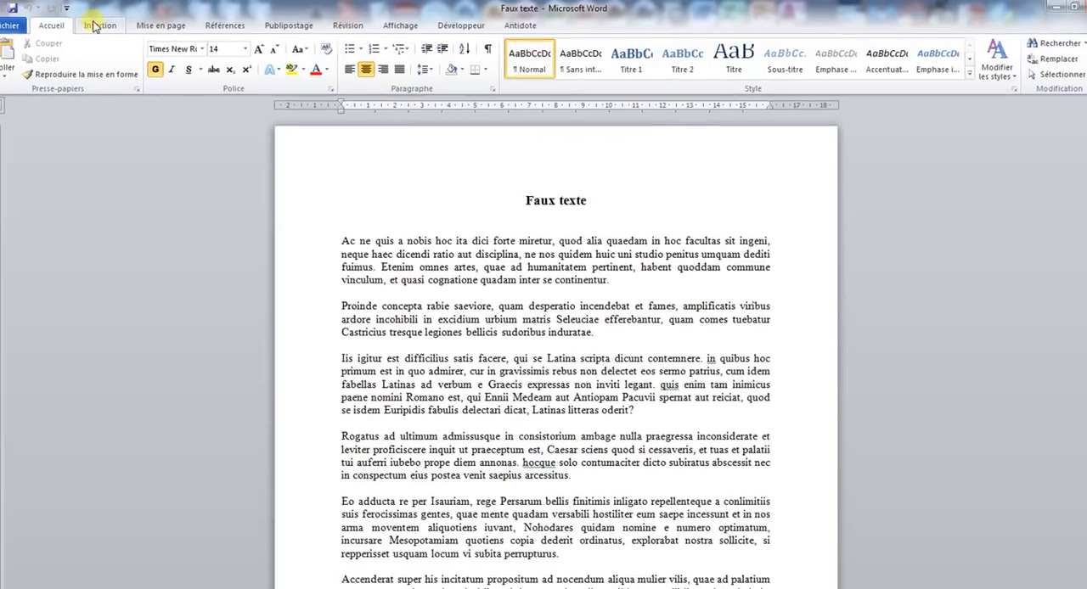
Insert a simple predefined text box on the first page and enter Faux texte in it.
left_click(95, 26)
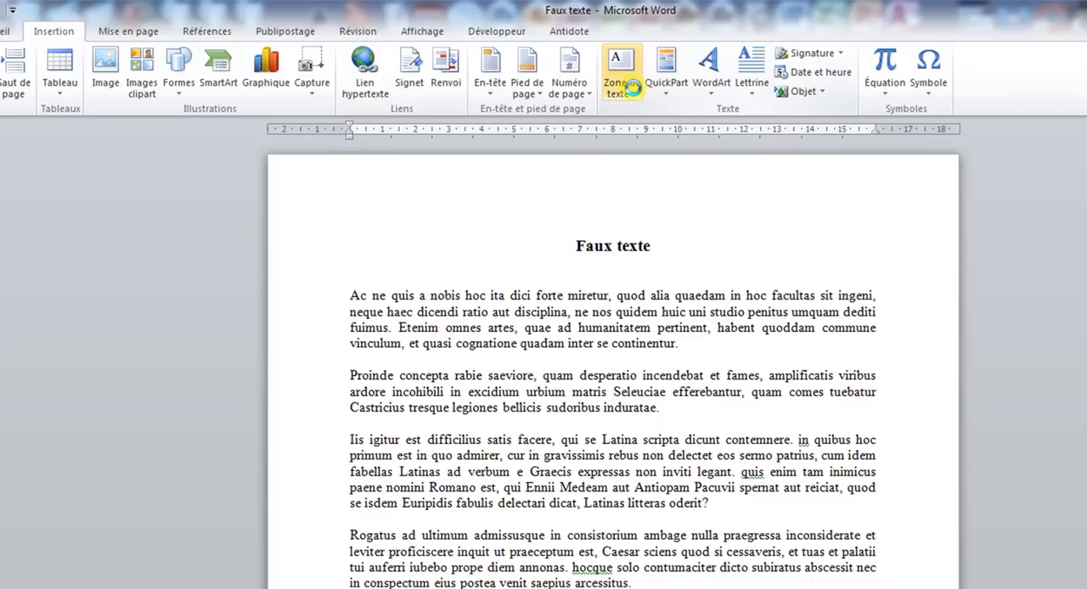
left_click(636, 92)
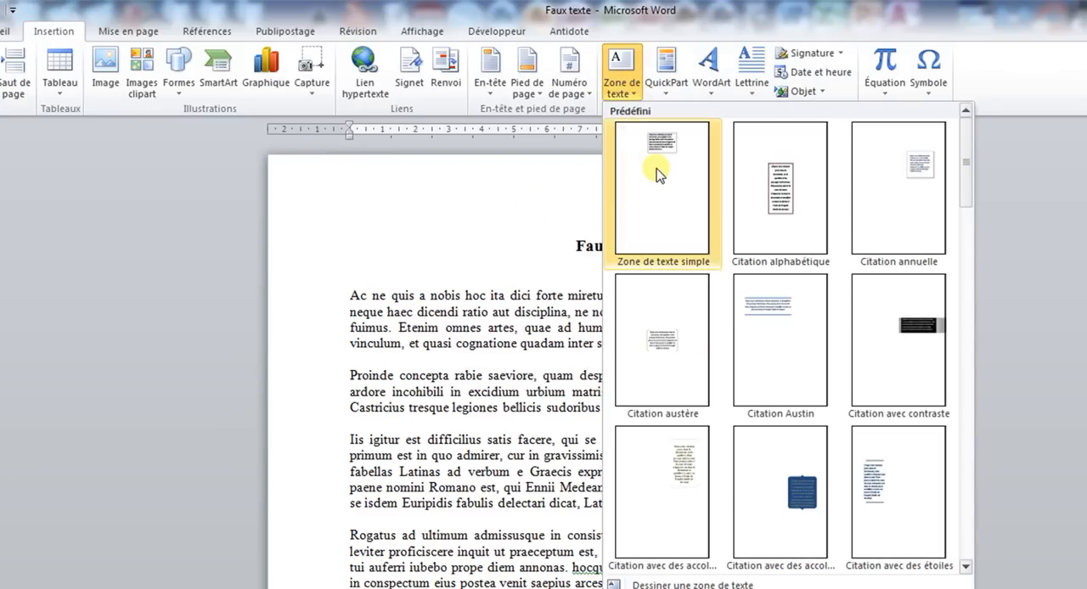
left_click(647, 198)
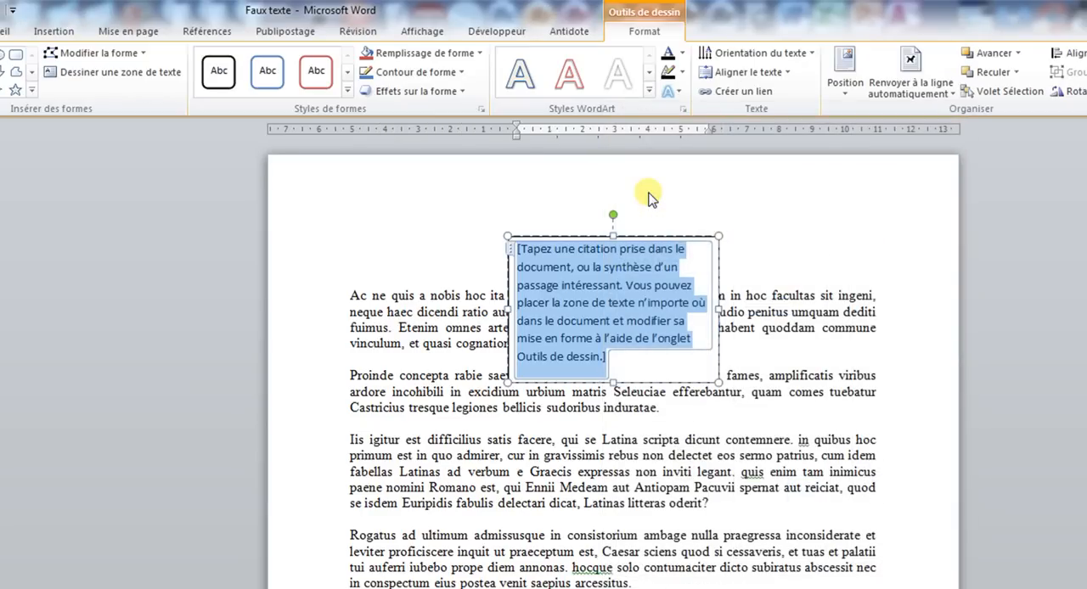
type("F")
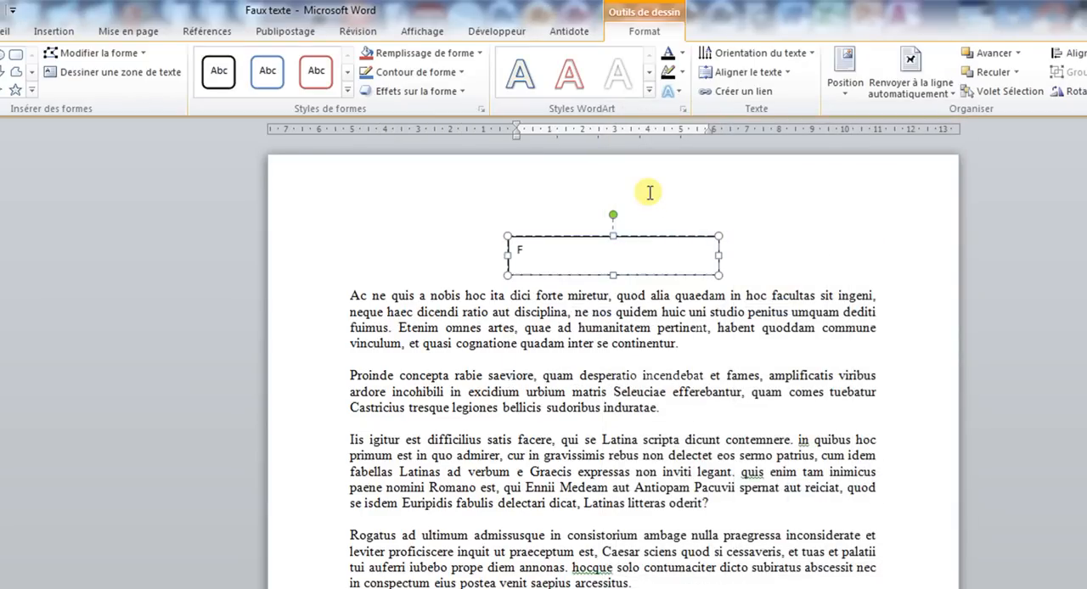
type("aux texte")
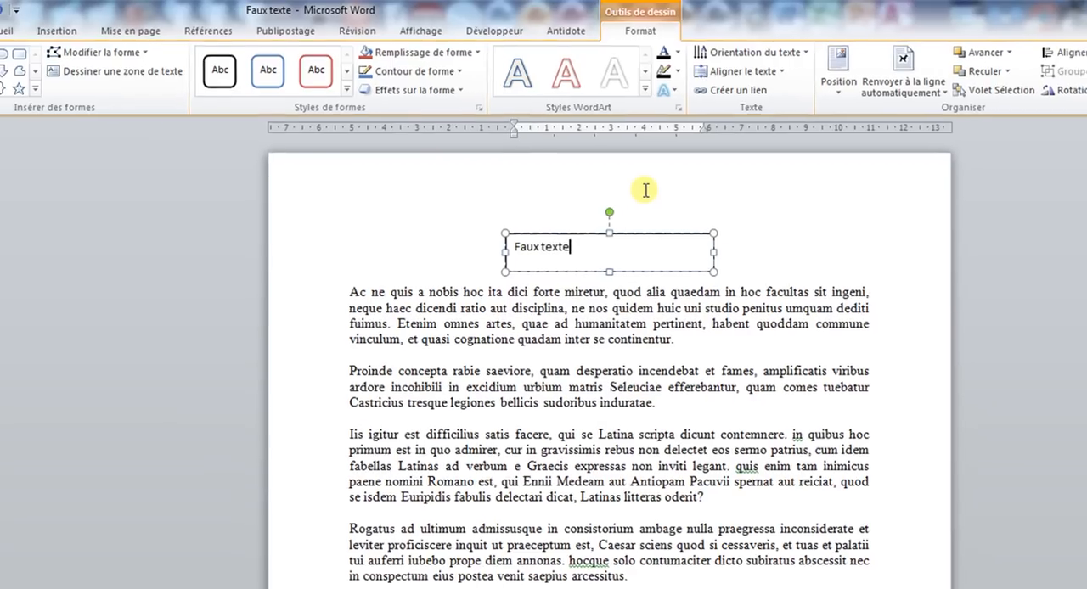
Format the text box's text as Times New Roman, size 14, bold and centred.
key("ctrl+a")
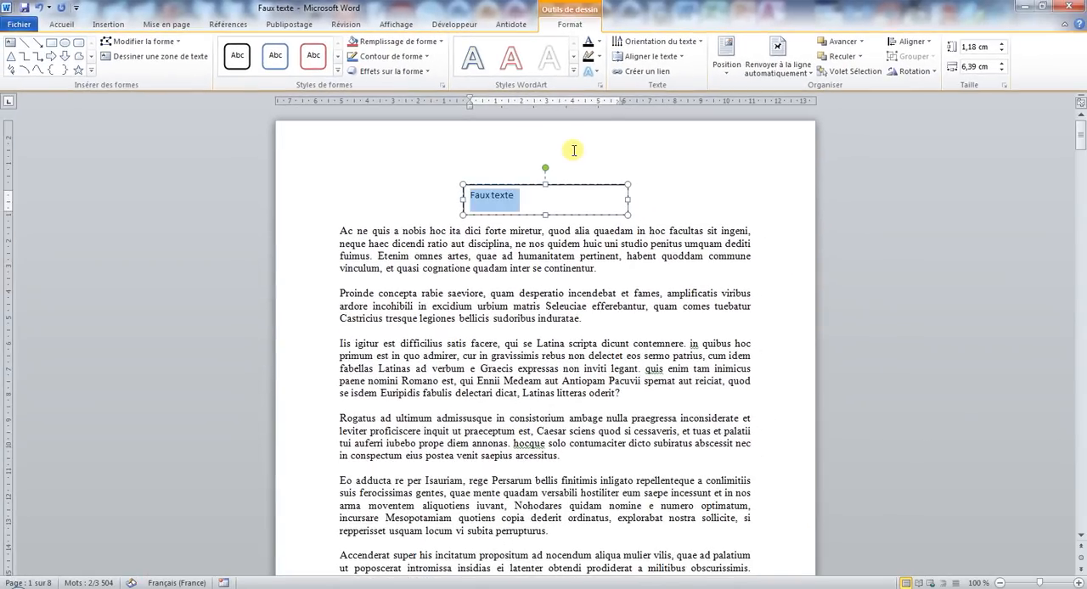
left_click(60, 24)
left_click(204, 47)
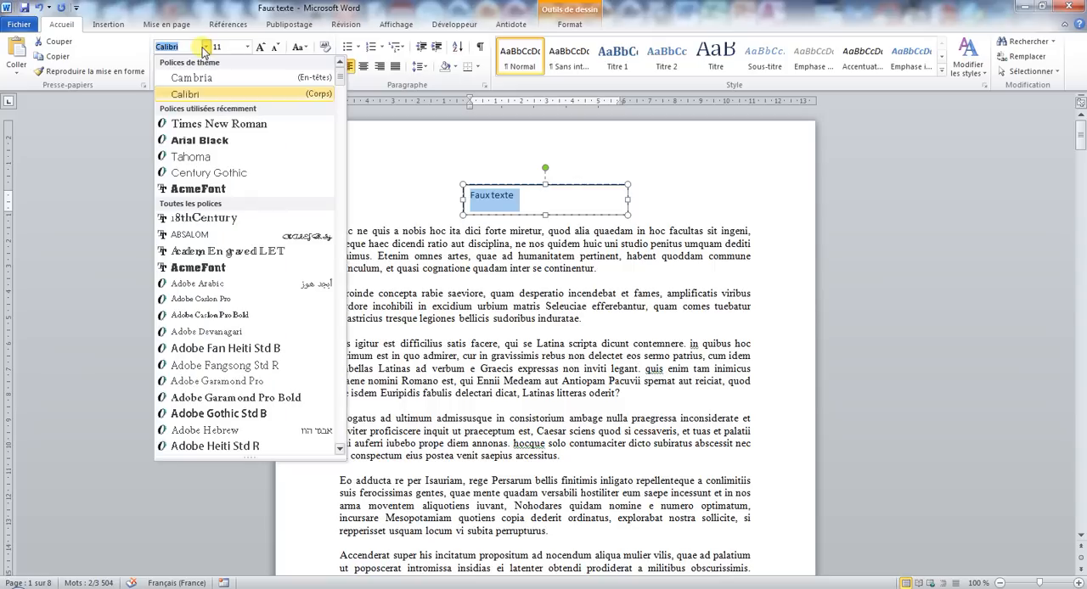
left_click(212, 119)
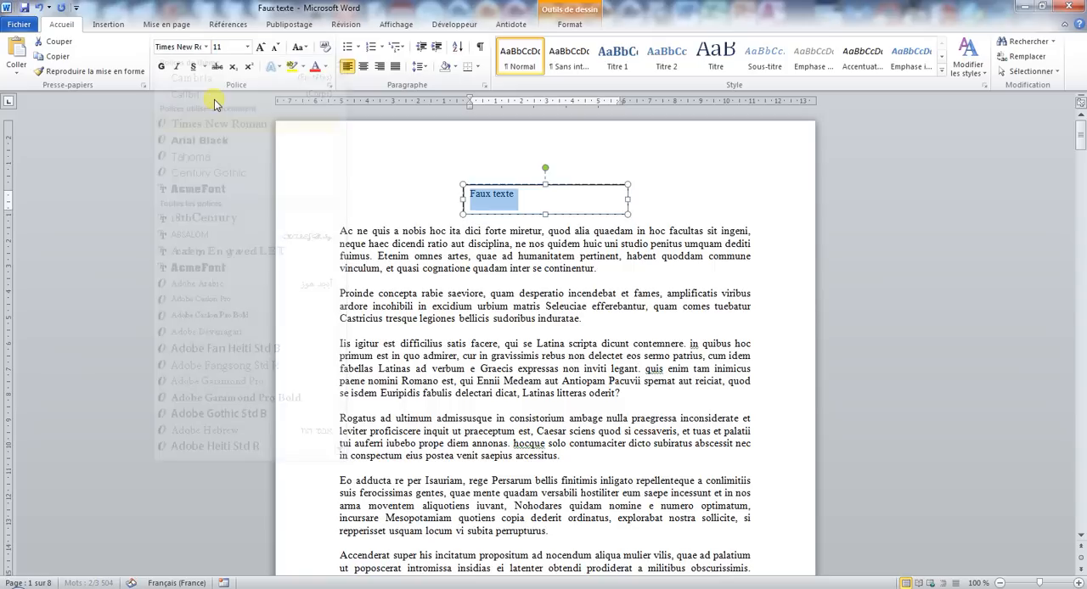
left_click(261, 48)
left_click(261, 48)
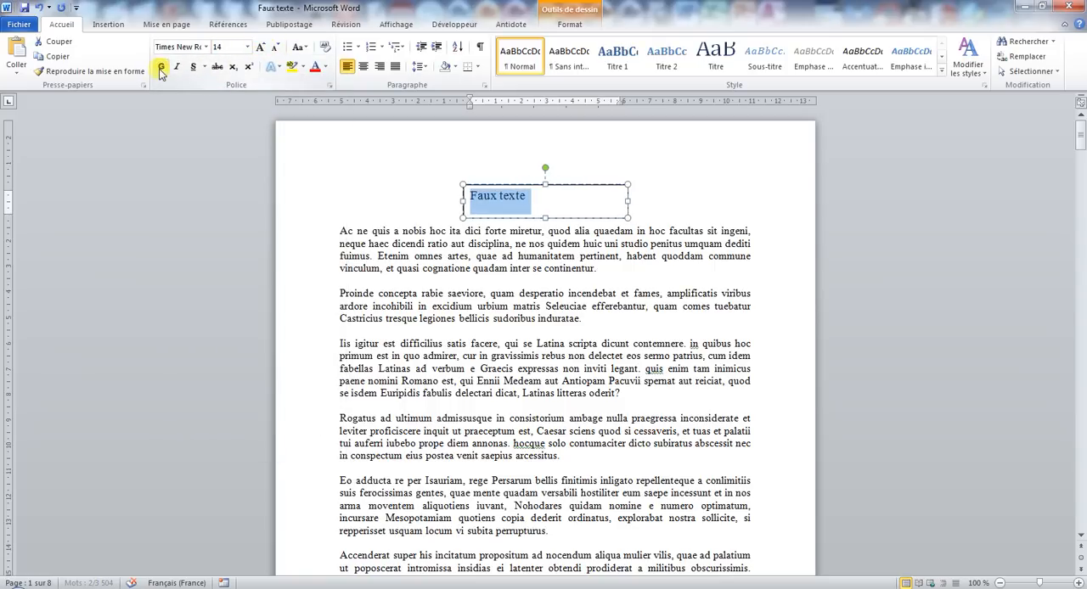
left_click(161, 66)
left_click(363, 67)
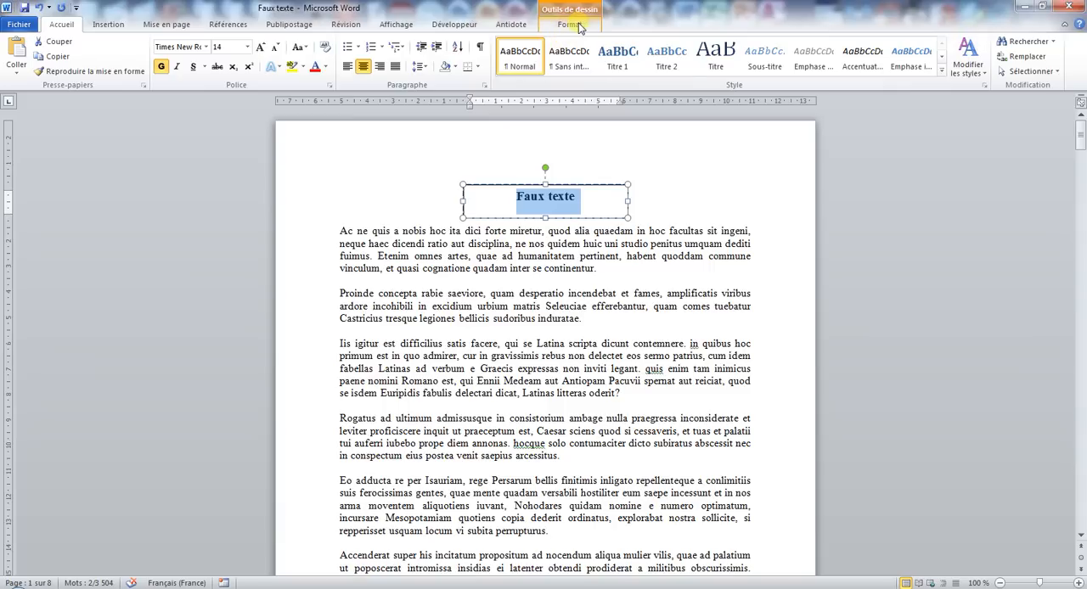
Rotate all the text in the text box by 270°.
left_click(569, 25)
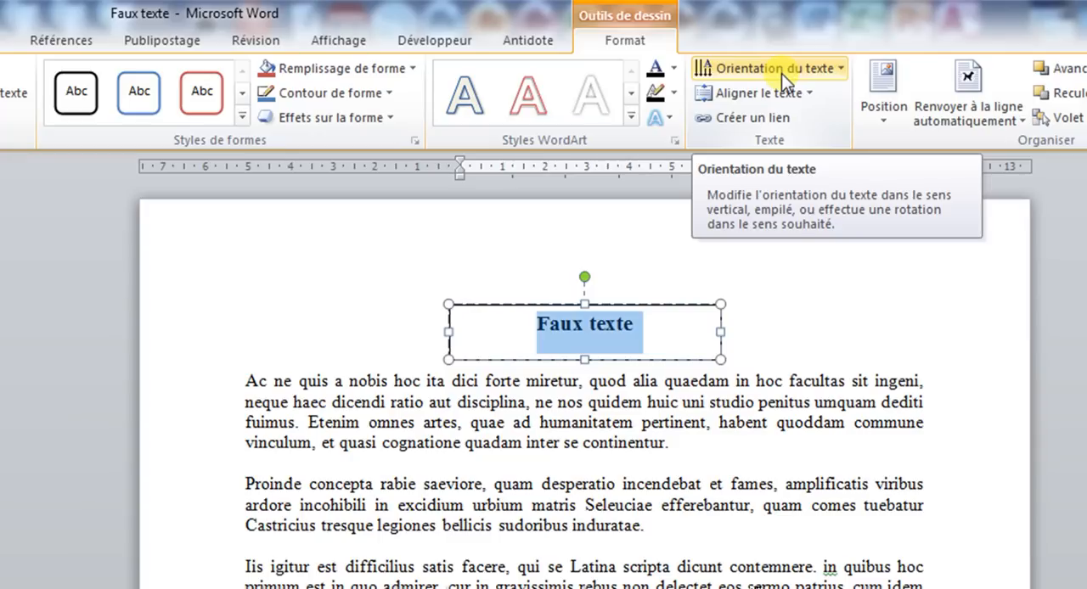
left_click(781, 73)
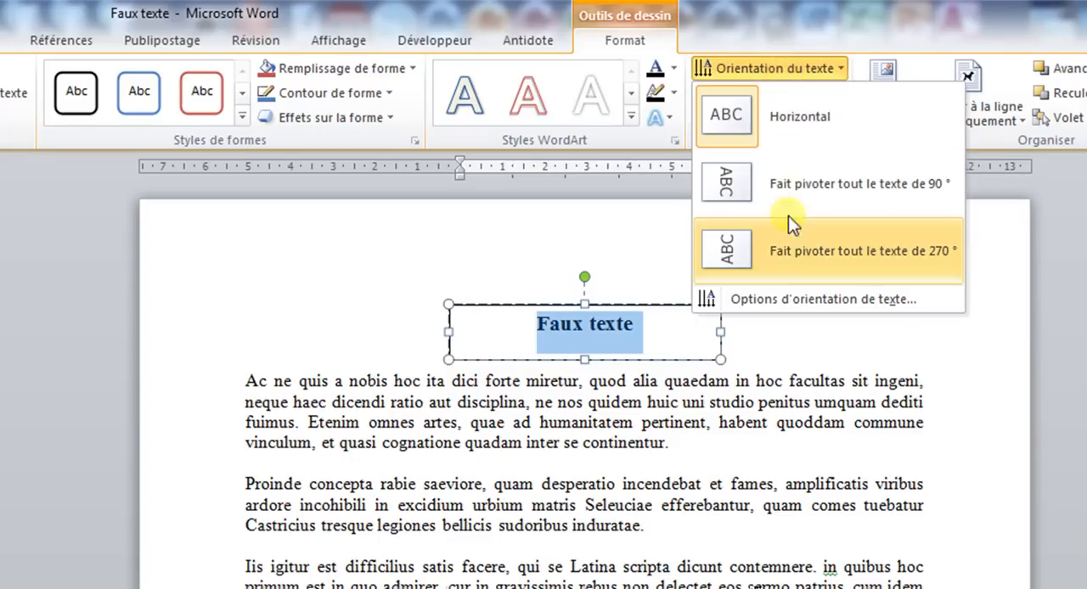
left_click(851, 263)
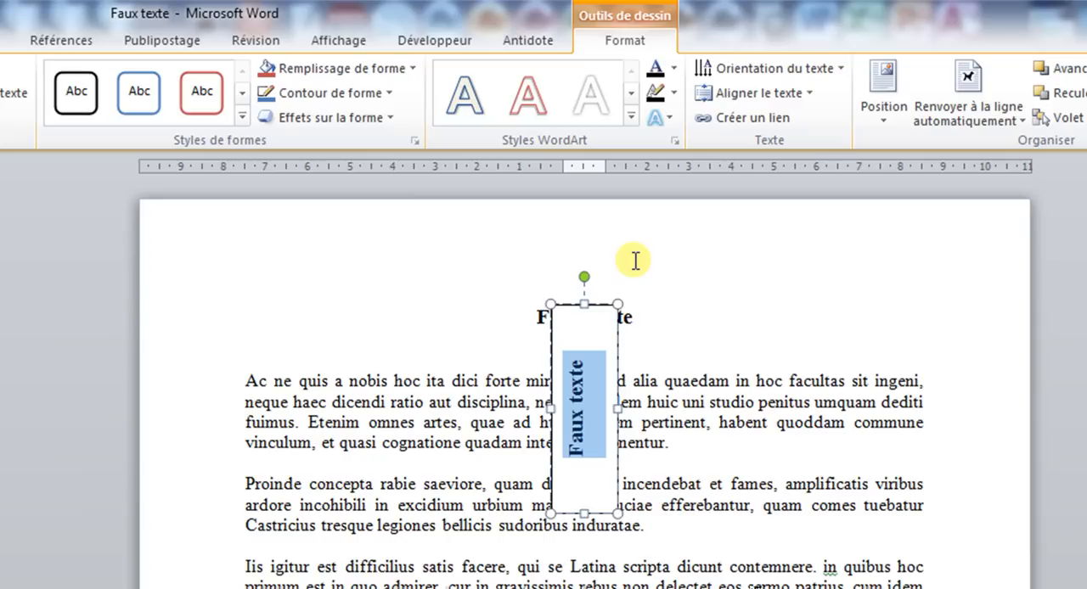
Remove the outline of the rotated text box.
left_click(304, 95)
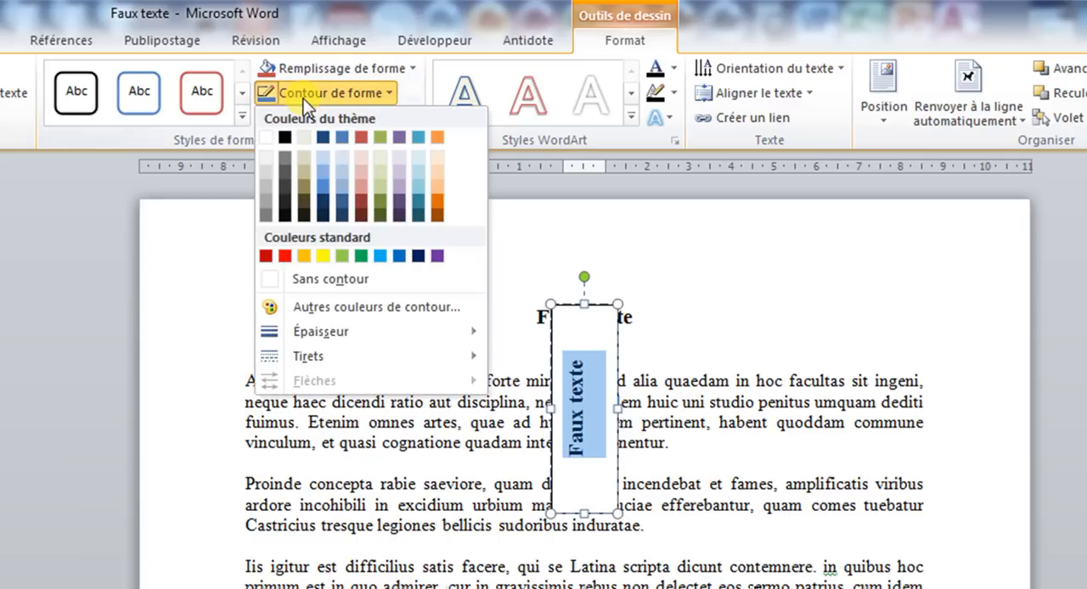
left_click(317, 280)
left_click(778, 305)
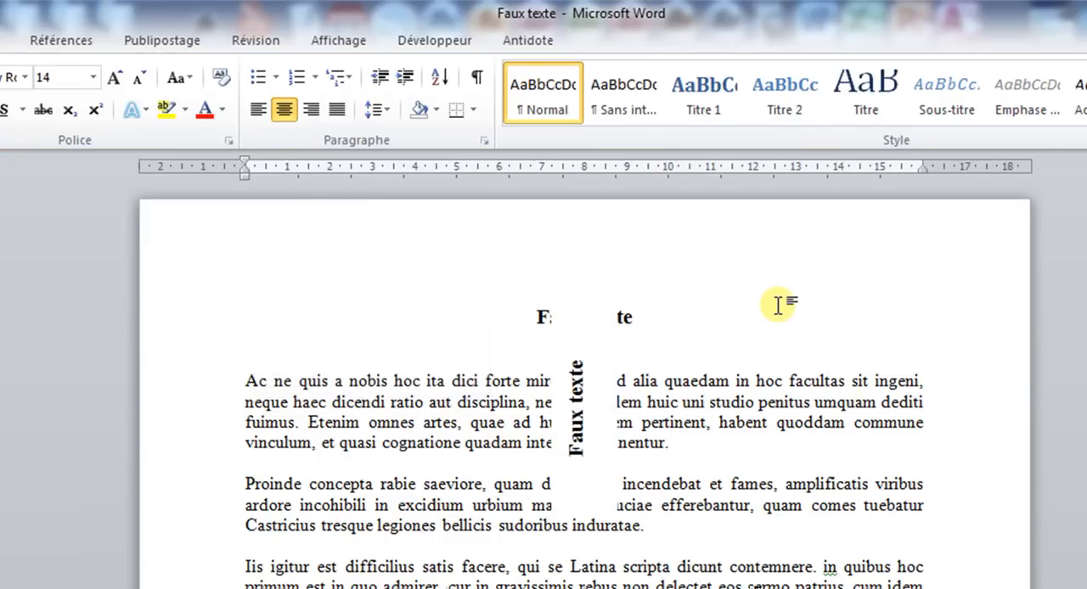
Apply the light green gradient shape style to the text box.
left_click(584, 339)
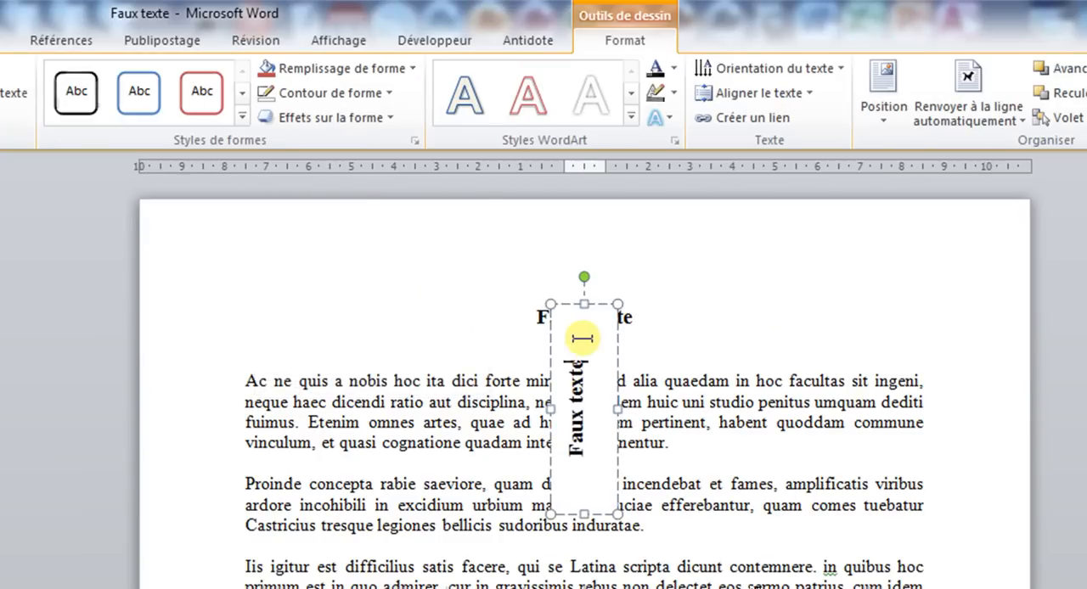
left_click(598, 305)
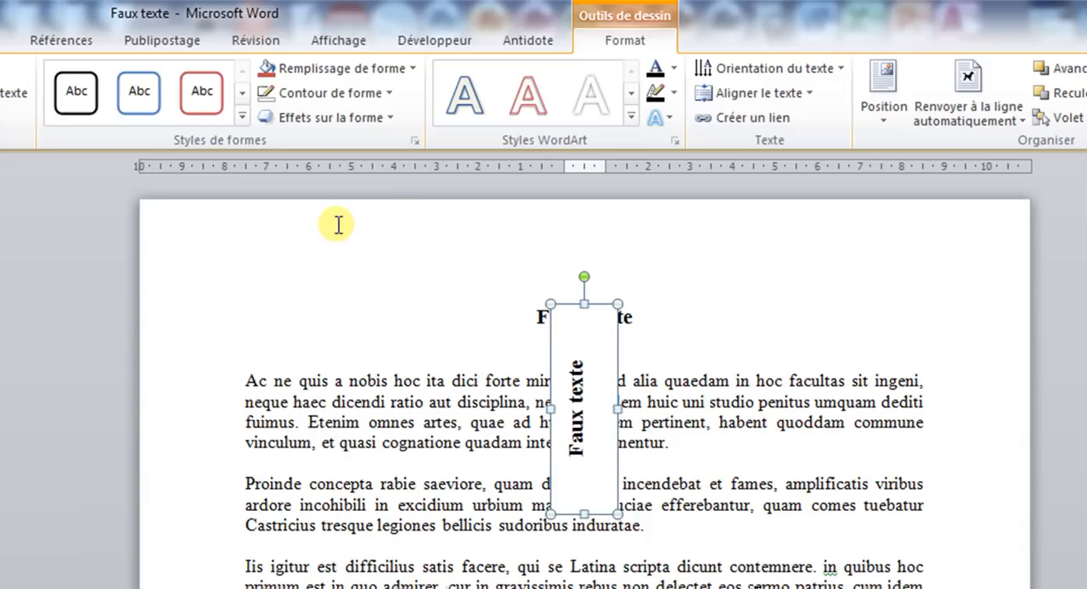
left_click(242, 116)
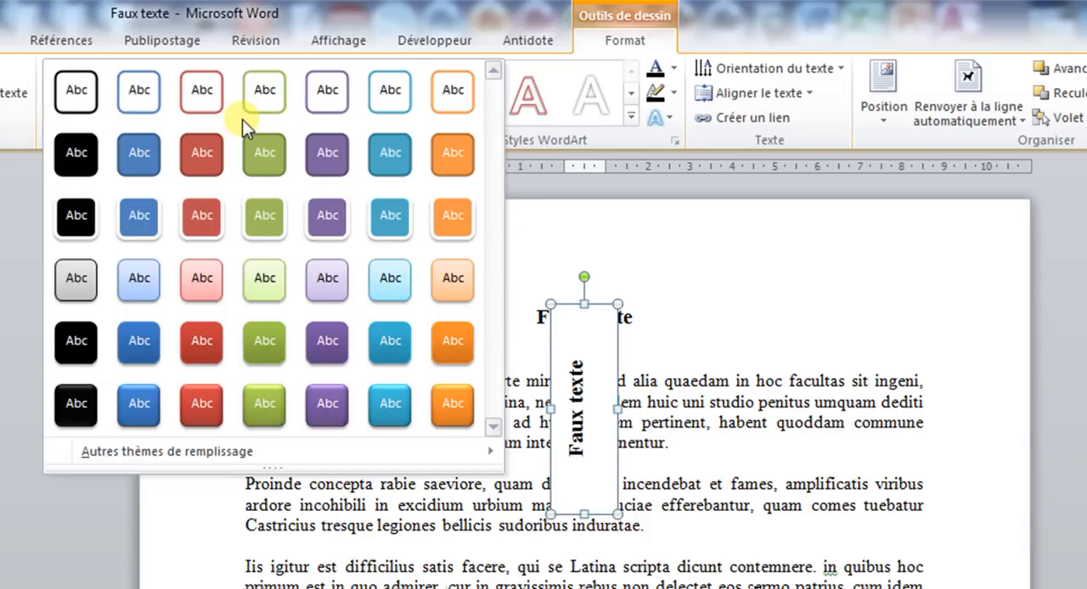
left_click(273, 281)
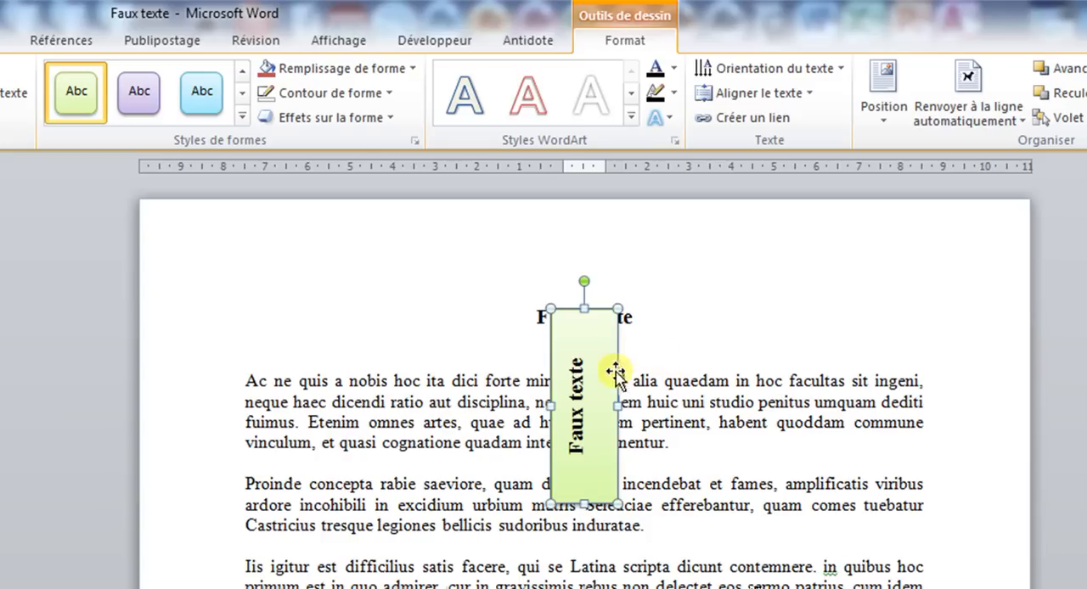
Set the text box's wrapping style to Rapproché and its horizontal alignment to Gauche relative to the column.
right_click(618, 346)
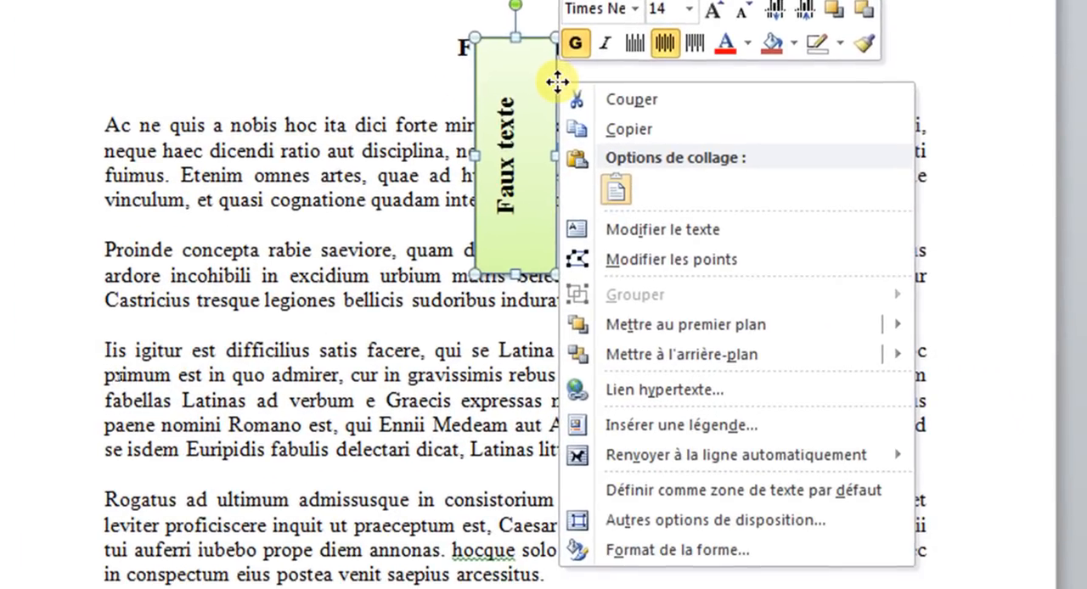
left_click(671, 517)
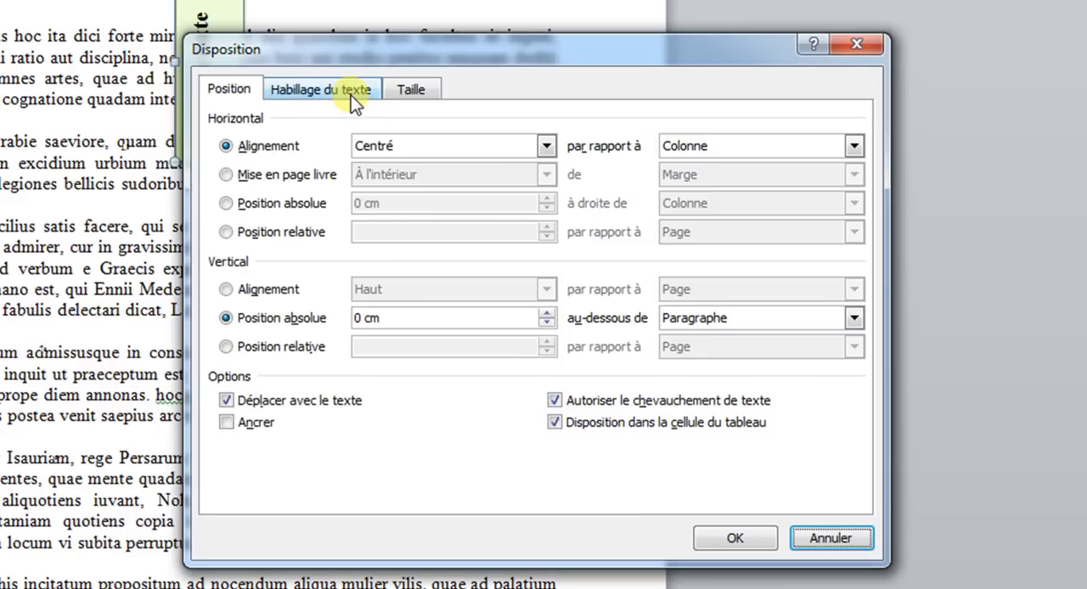
left_click(352, 101)
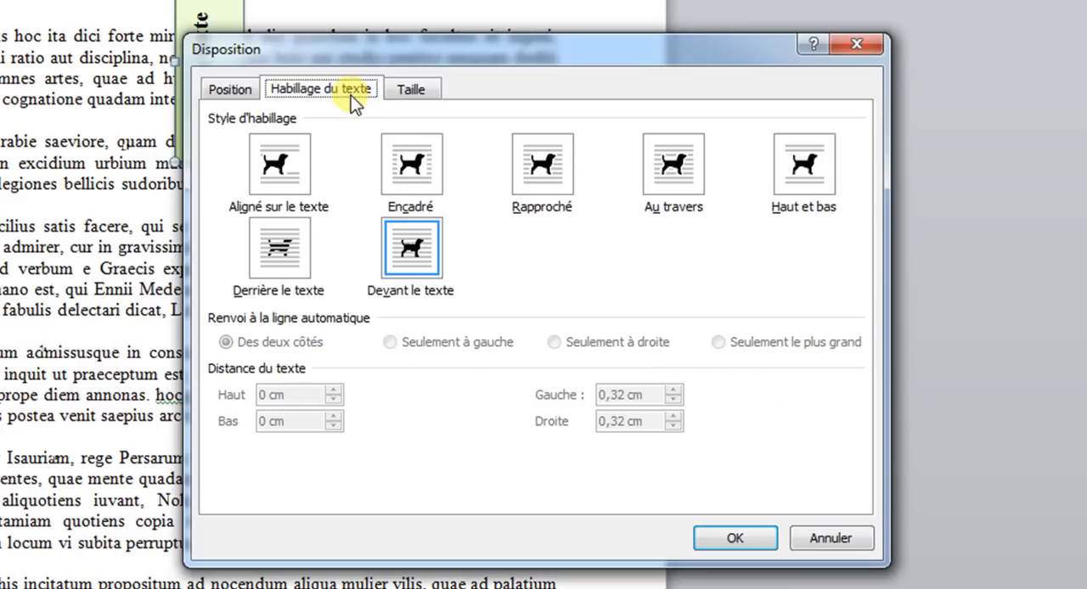
left_click(535, 169)
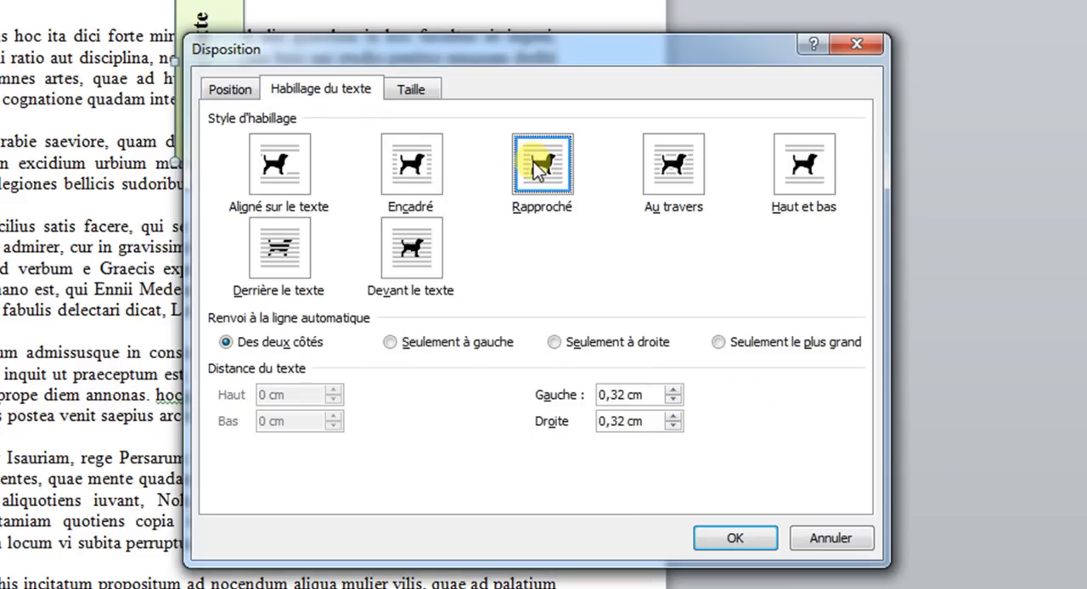
left_click(233, 92)
left_click(434, 145)
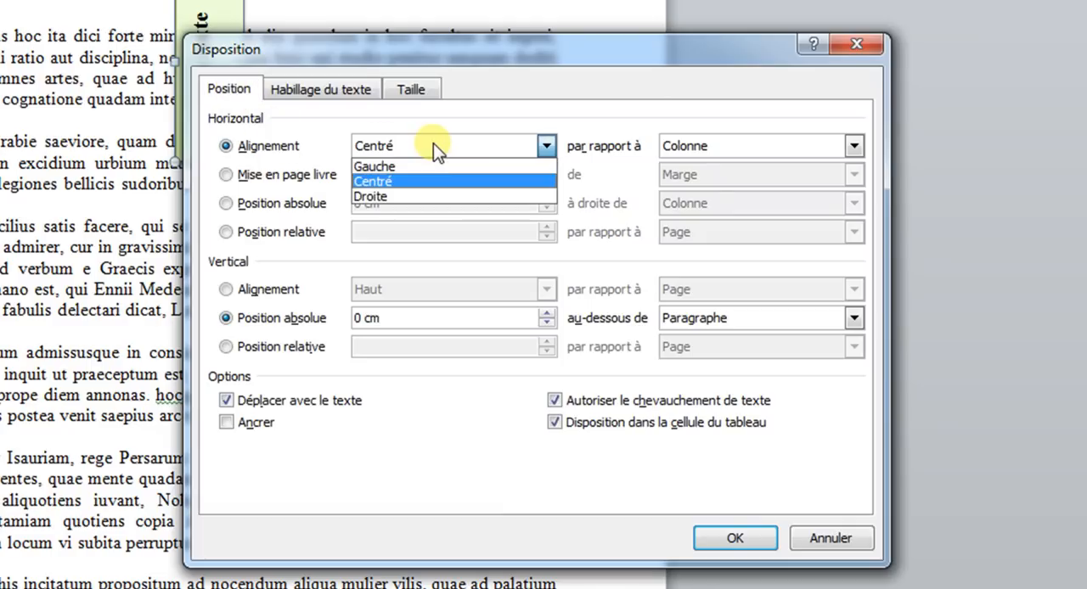
left_click(435, 167)
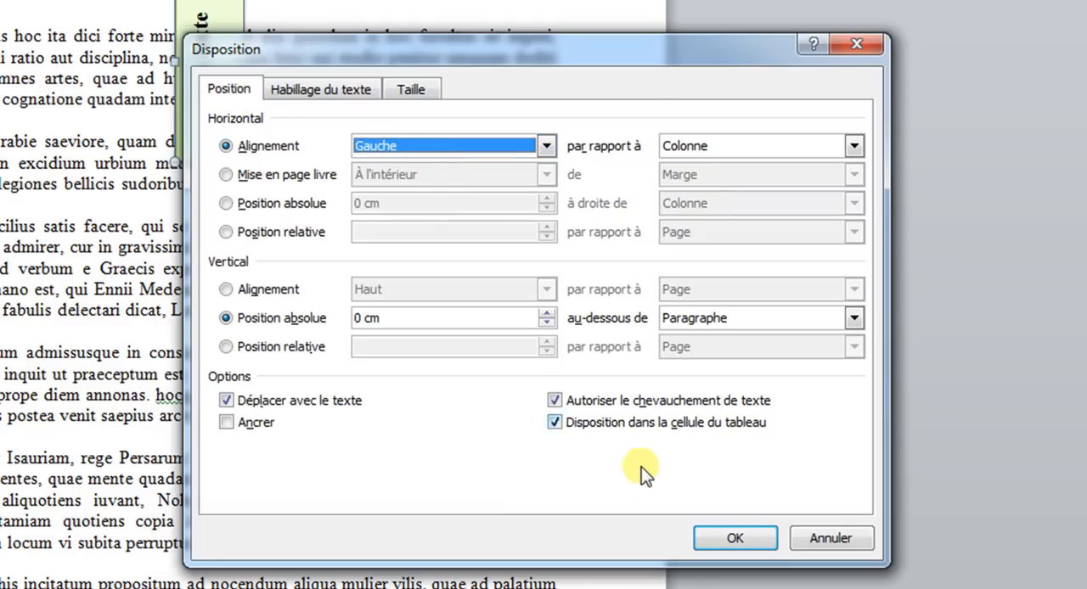
left_click(716, 543)
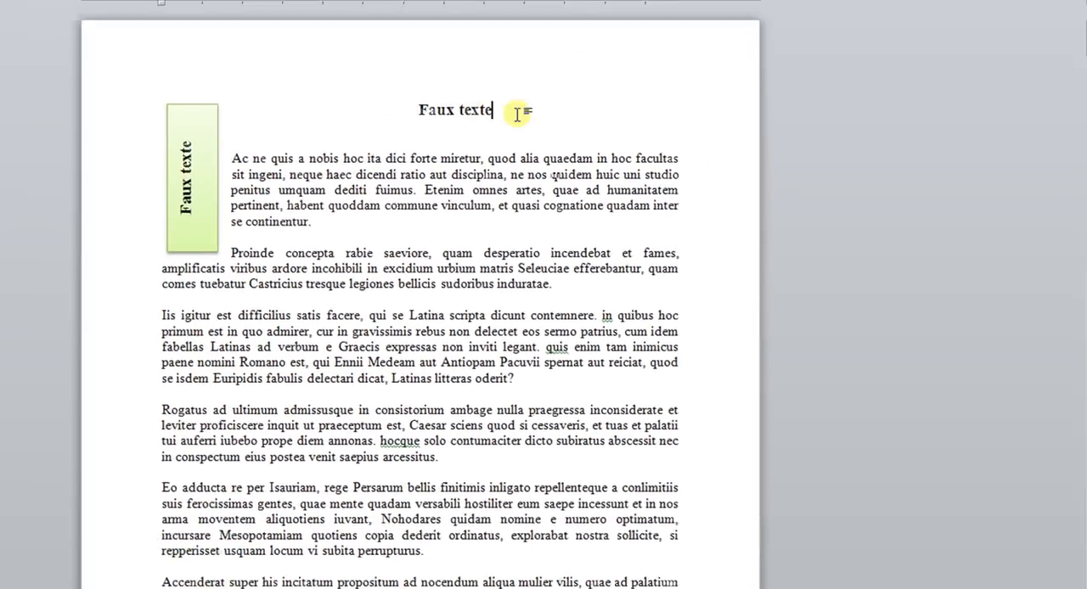
Delete the original Faux texte title and the empty space above the first paragraph.
left_click_drag(517, 114, 548, 194)
left_click(551, 195)
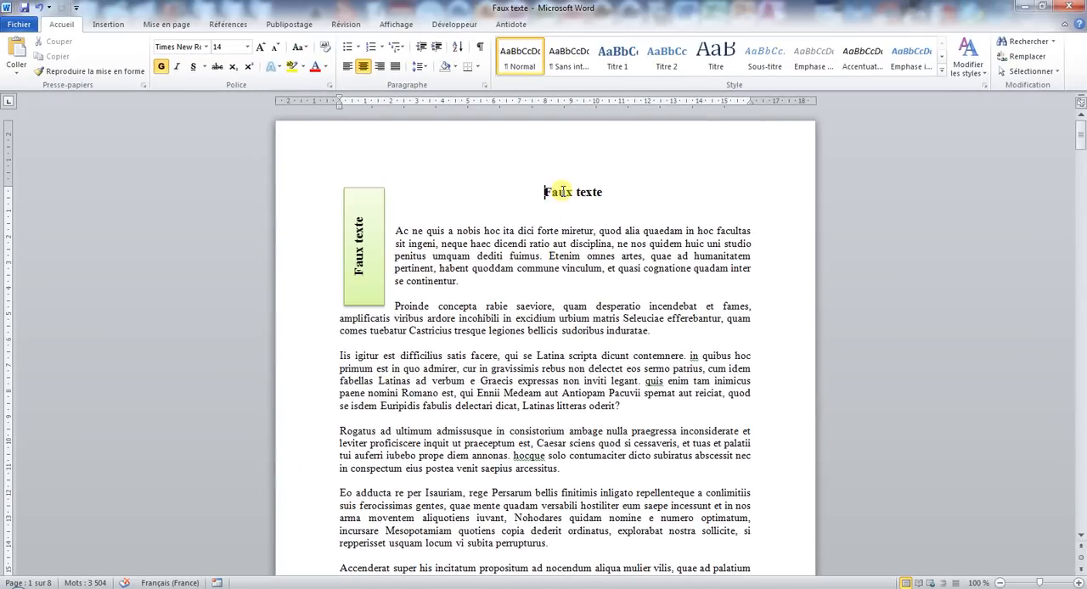
double_click(557, 192)
key("Delete")
key("Delete")
key("Delete")
key("Delete")
key("Delete")
key("Delete")
key("Delete")
key("Delete")
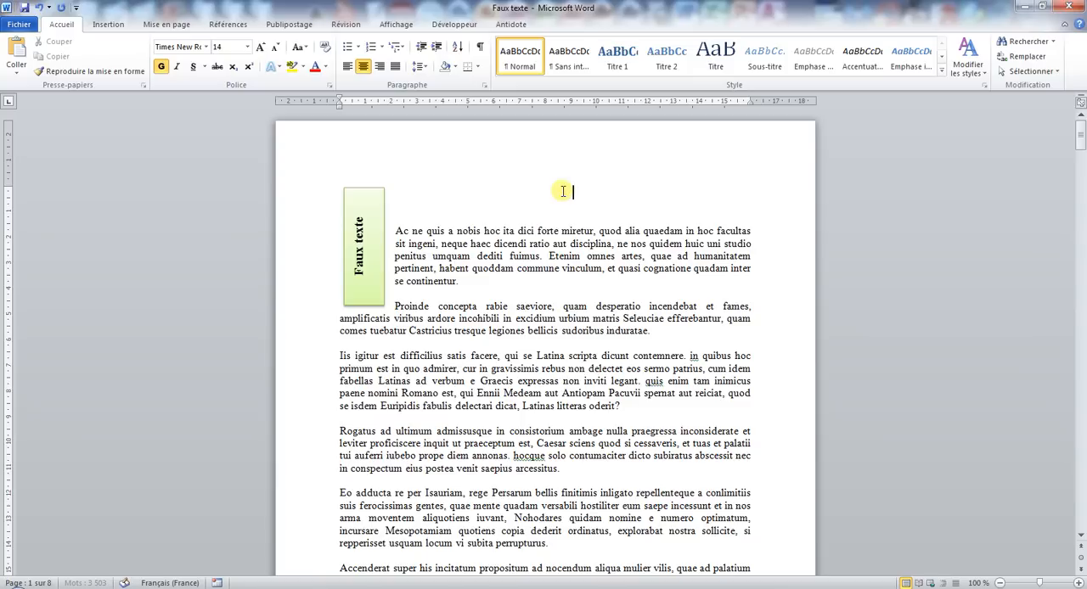
key("Delete")
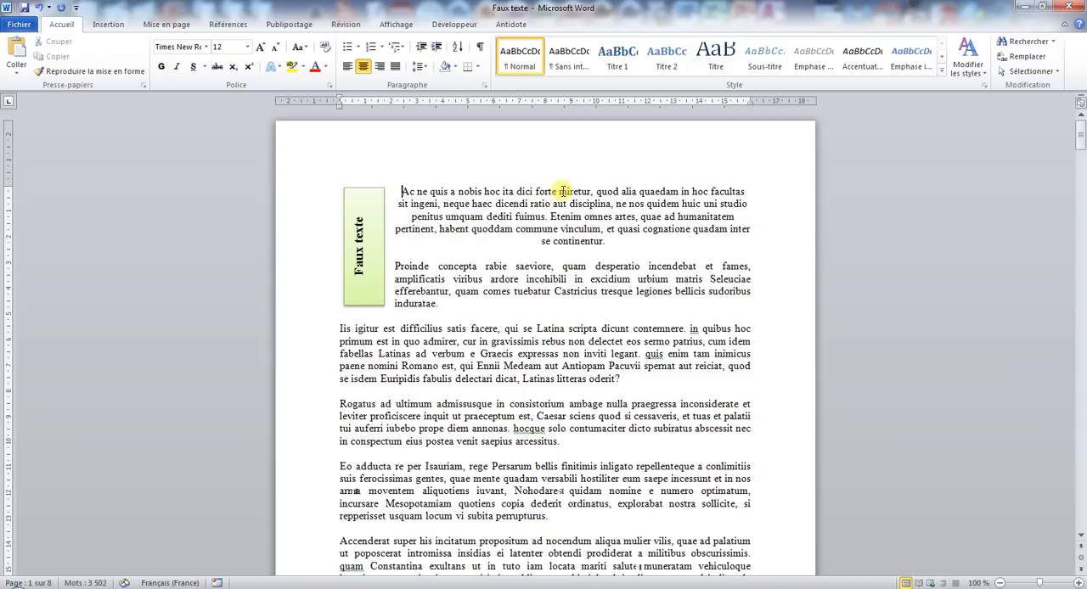
Narrow the green text box slightly and stretch it downward along the left margin towards the page's lower end.
left_click(360, 186)
left_click_drag(387, 246, 374, 245)
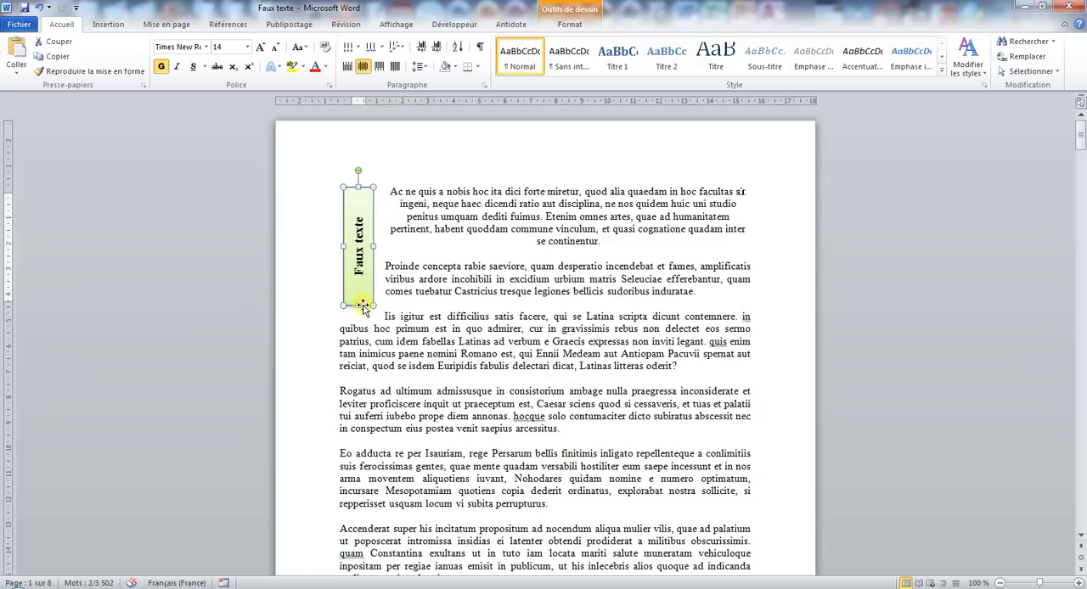
left_click_drag(359, 305, 364, 473)
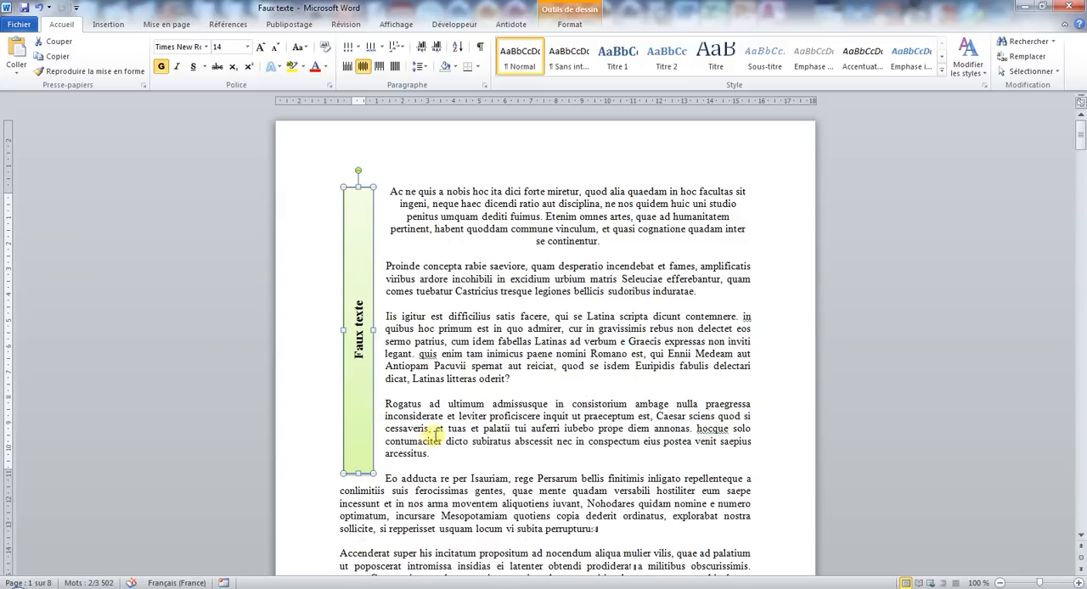
scroll(426, 438, "down", 6)
left_click_drag(357, 213, 352, 523)
scroll(427, 376, "up", 6)
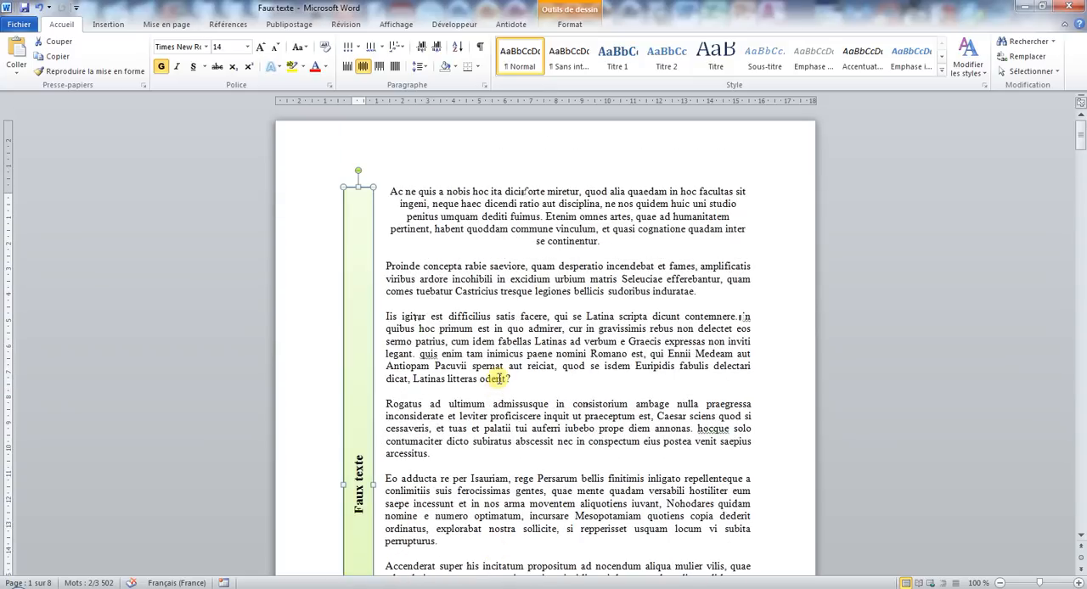
Justify the first paragraph, starting with "Ac ne quis a nobis".
left_click(609, 244)
left_click_drag(610, 244, 393, 192)
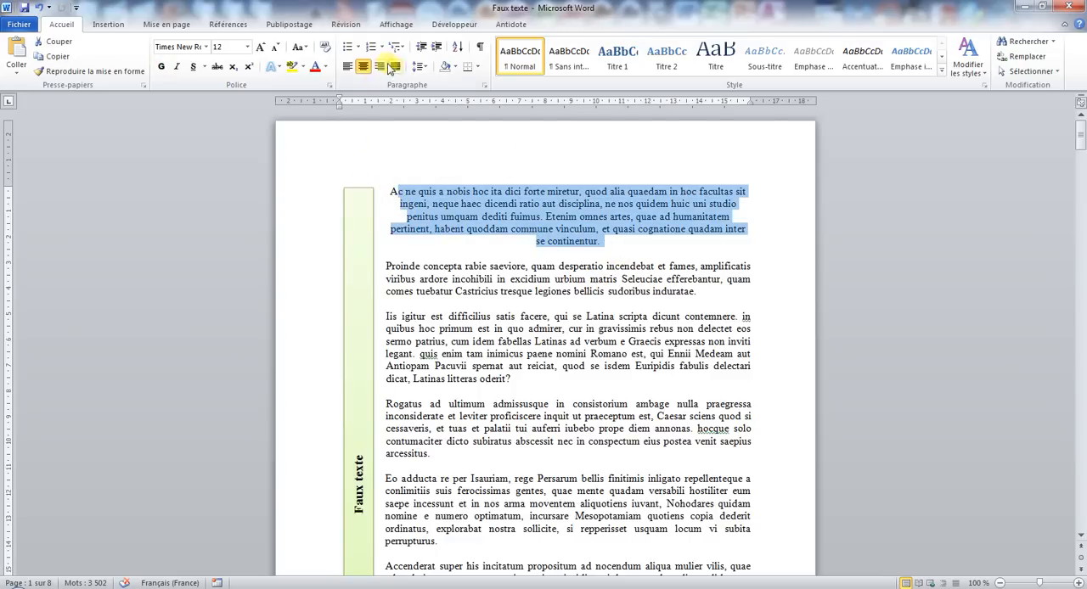
left_click(395, 67)
left_click(388, 193)
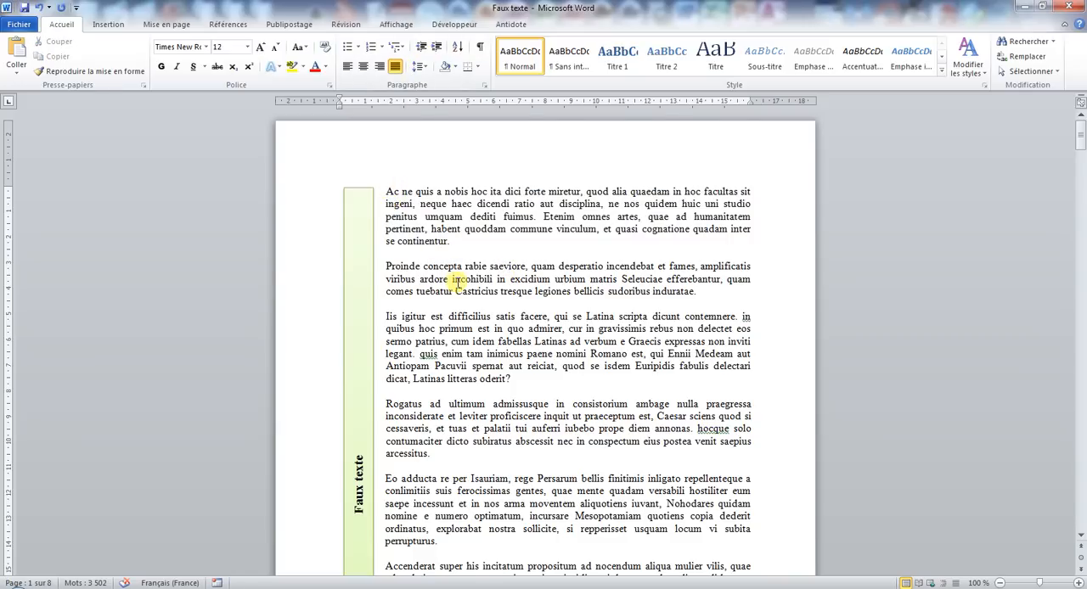
Stretch the green text box down to the end of the first page's text area.
scroll(395, 285, "down", 4)
left_click(358, 301)
scroll(397, 392, "down", 3)
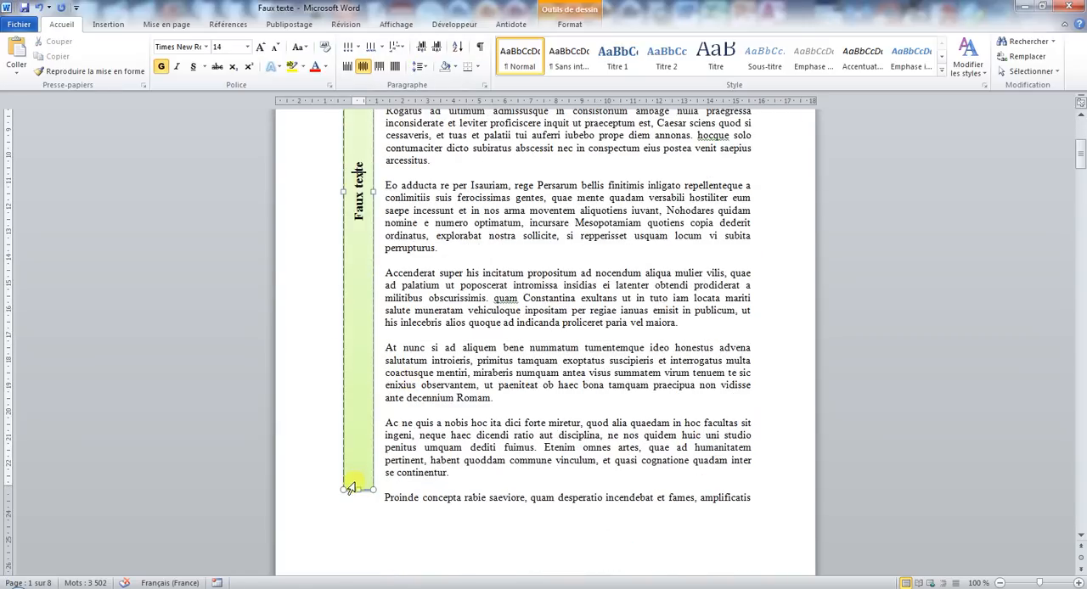
left_click_drag(358, 491, 357, 515)
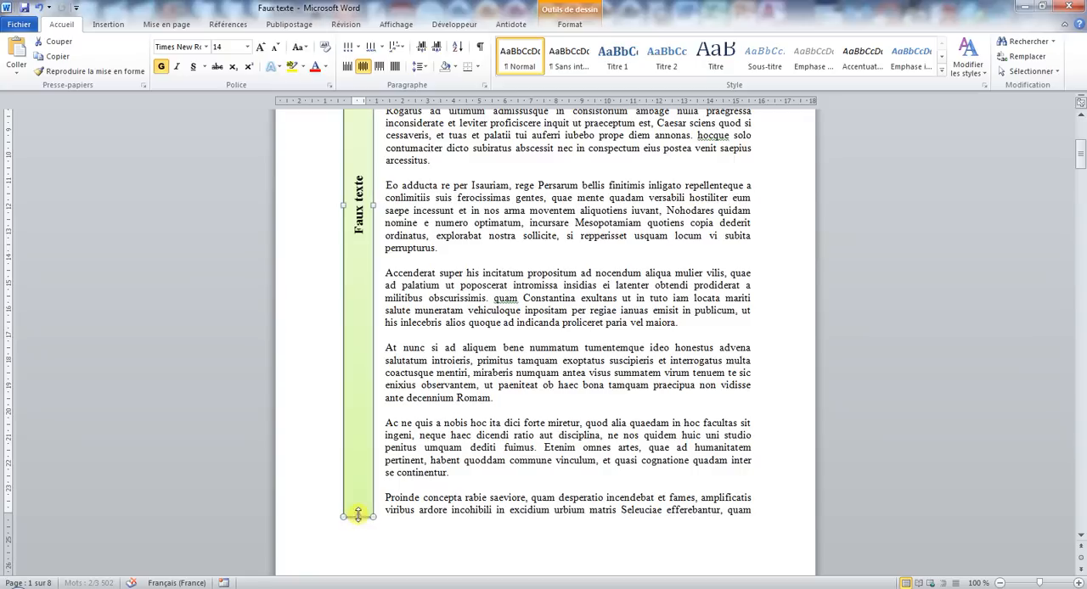
scroll(454, 434, "up", 5)
left_click(548, 395)
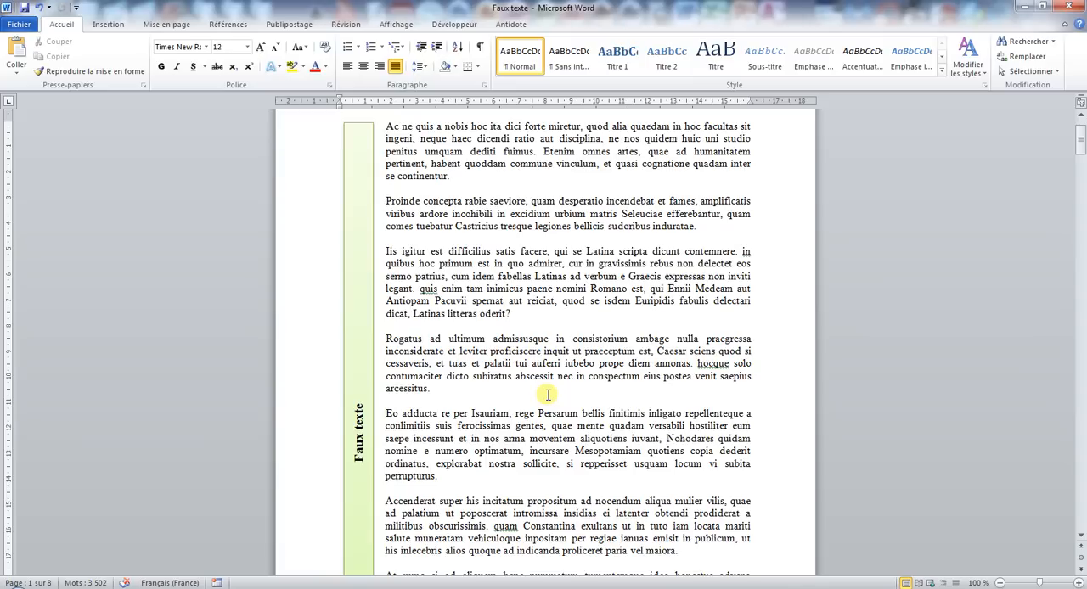
left_click(370, 432)
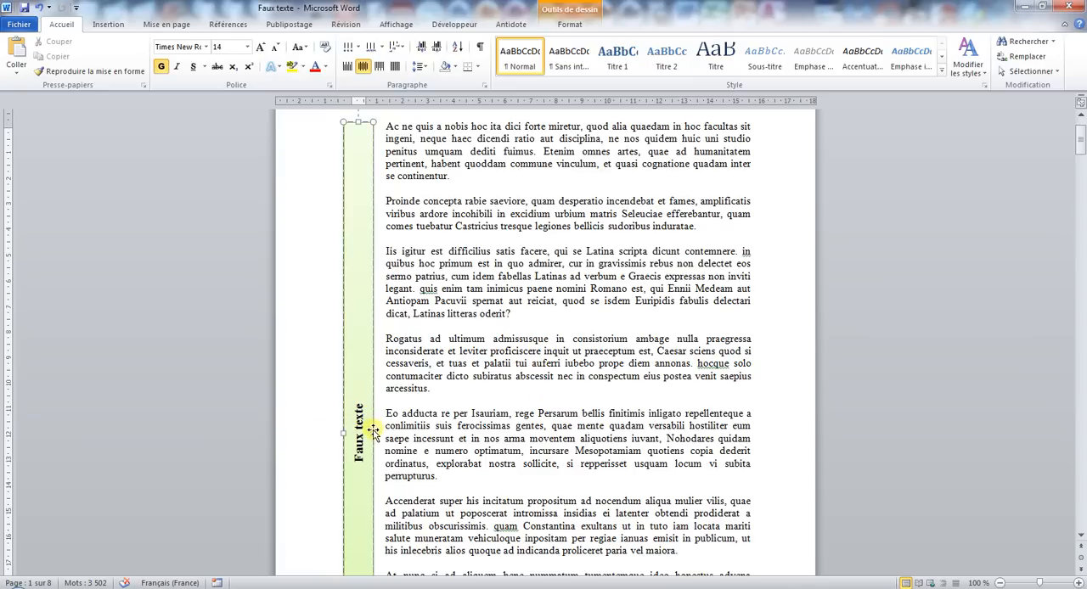
mouse_move(373, 431)
left_mouse_down()
mouse_move(387, 432)
mouse_move(373, 432)
left_mouse_up()
left_click(432, 426)
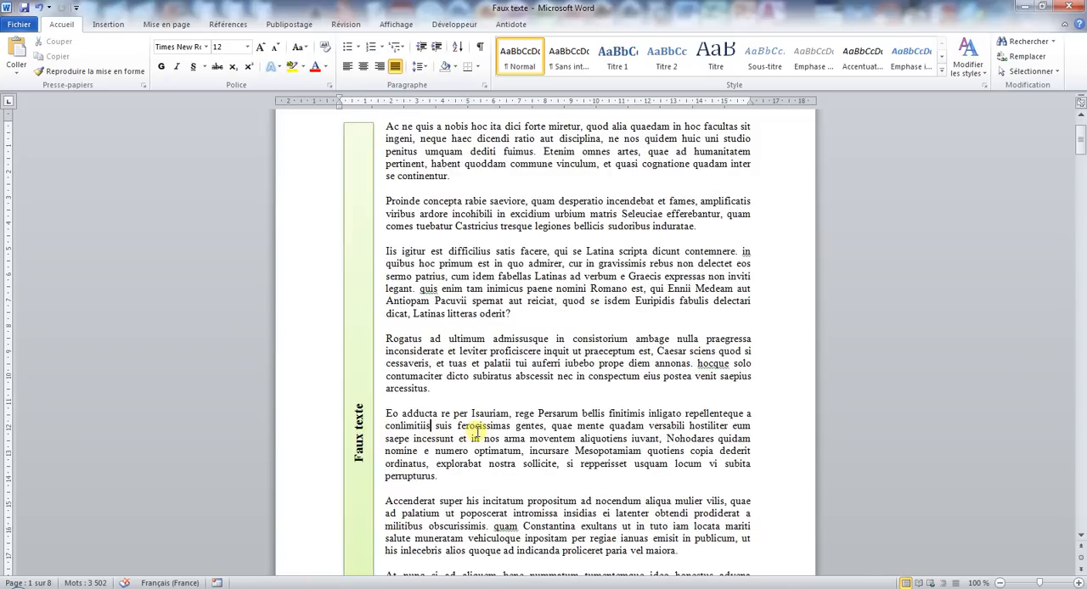
scroll(510, 430, "up", 2)
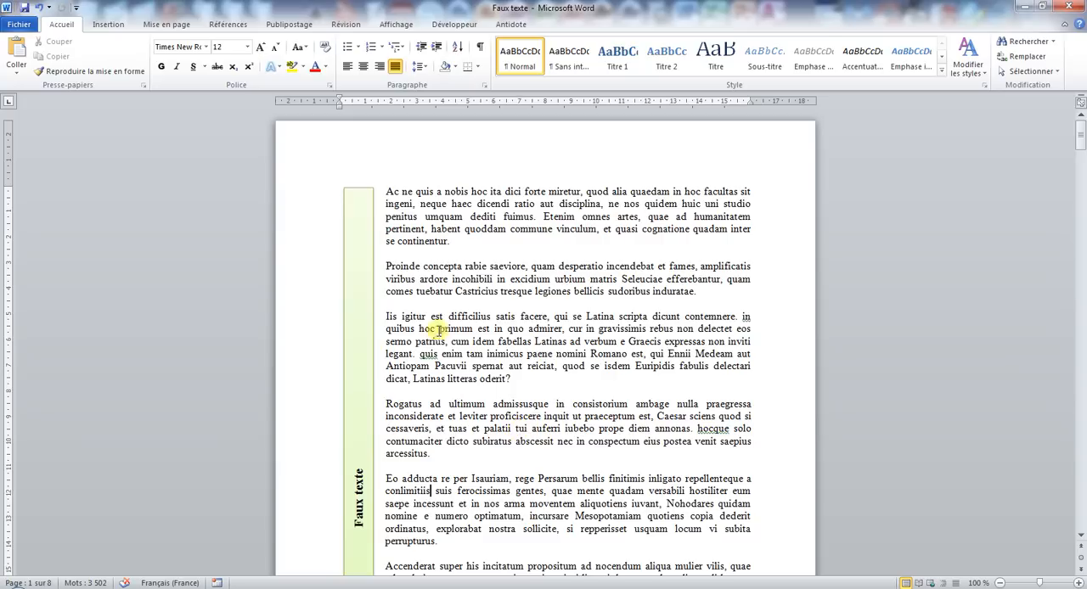
left_click_drag(387, 265, 529, 377)
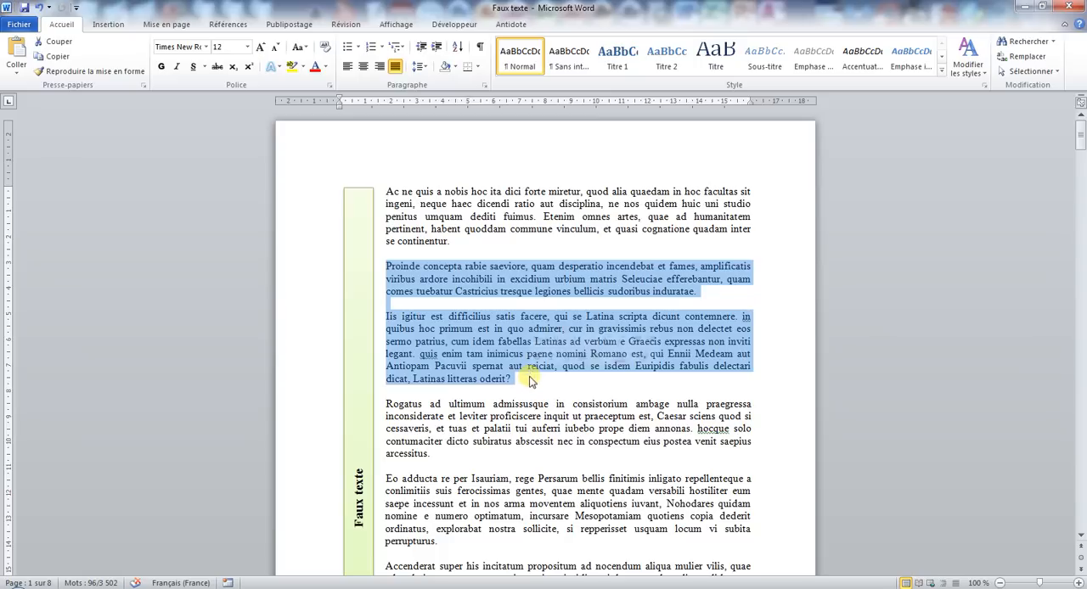
left_click(519, 291)
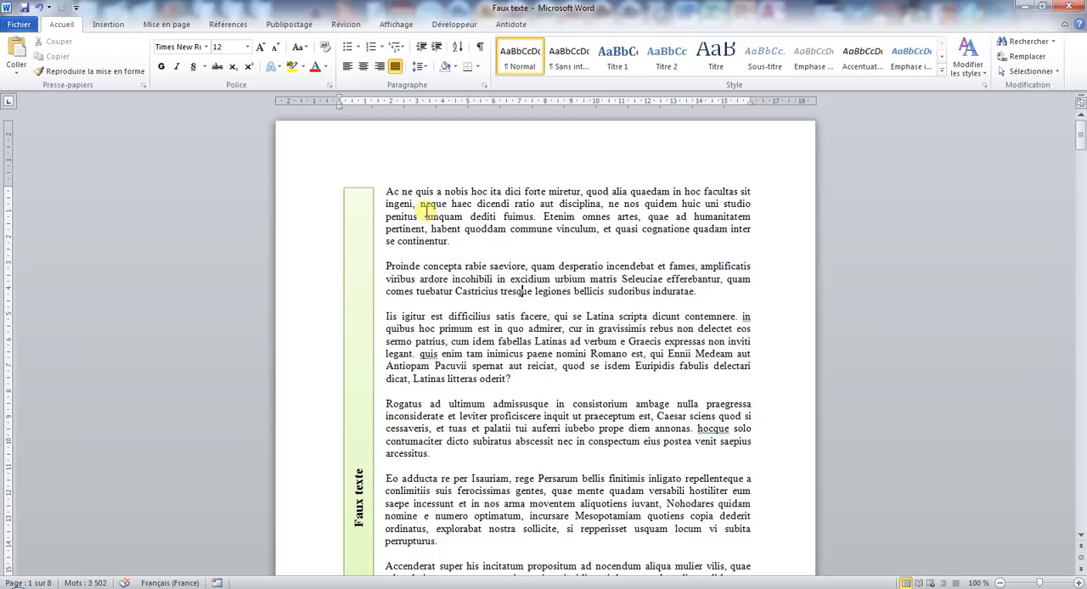
left_click_drag(380, 188, 528, 300)
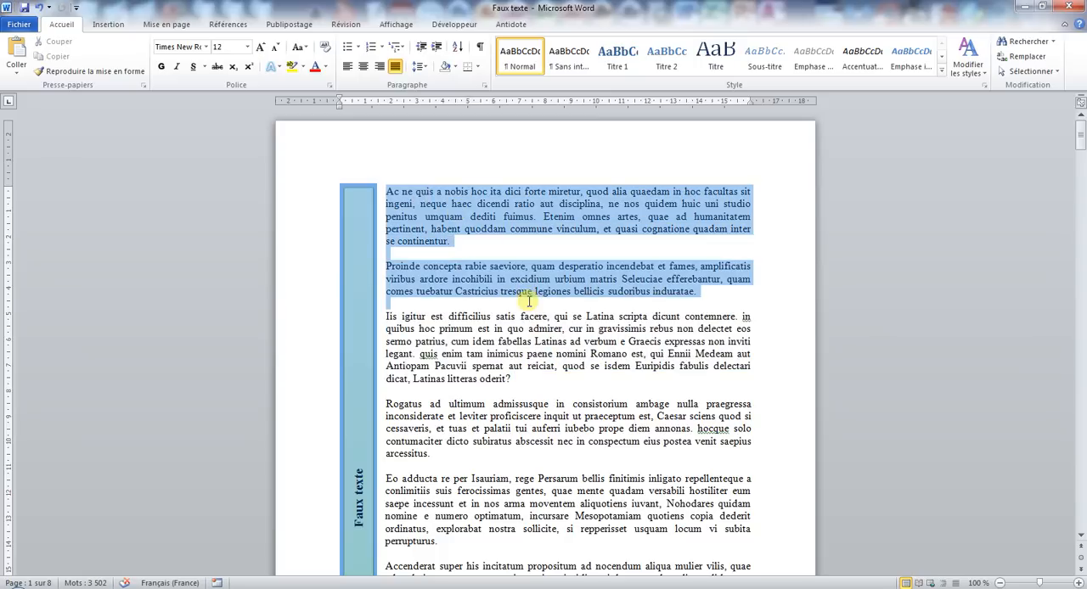
left_click(464, 354)
Delete the green vertical Faux texte text box from the first page.
left_click(359, 186)
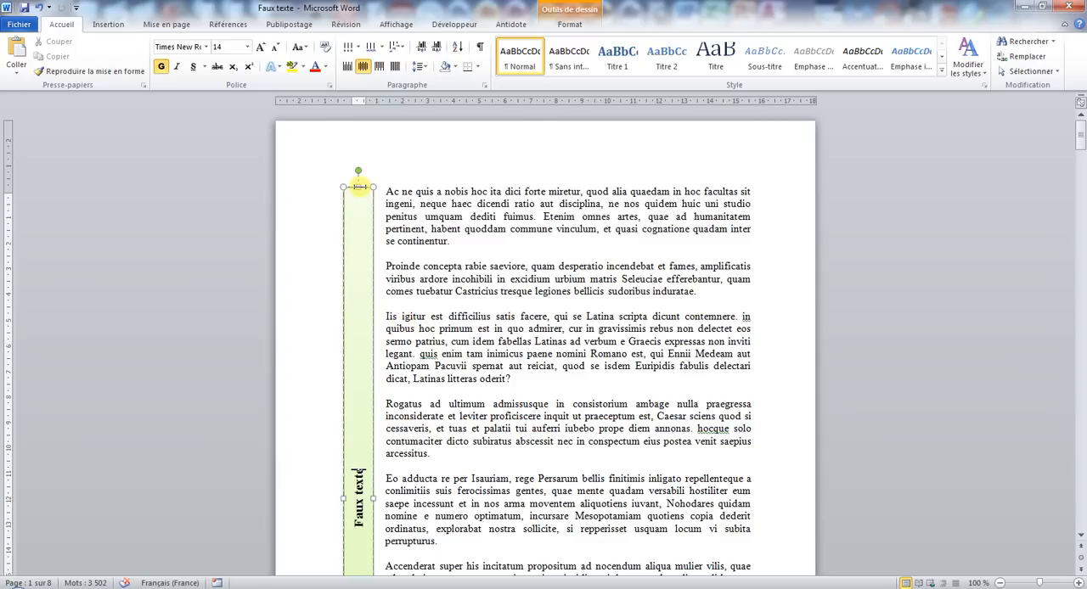
key("Delete")
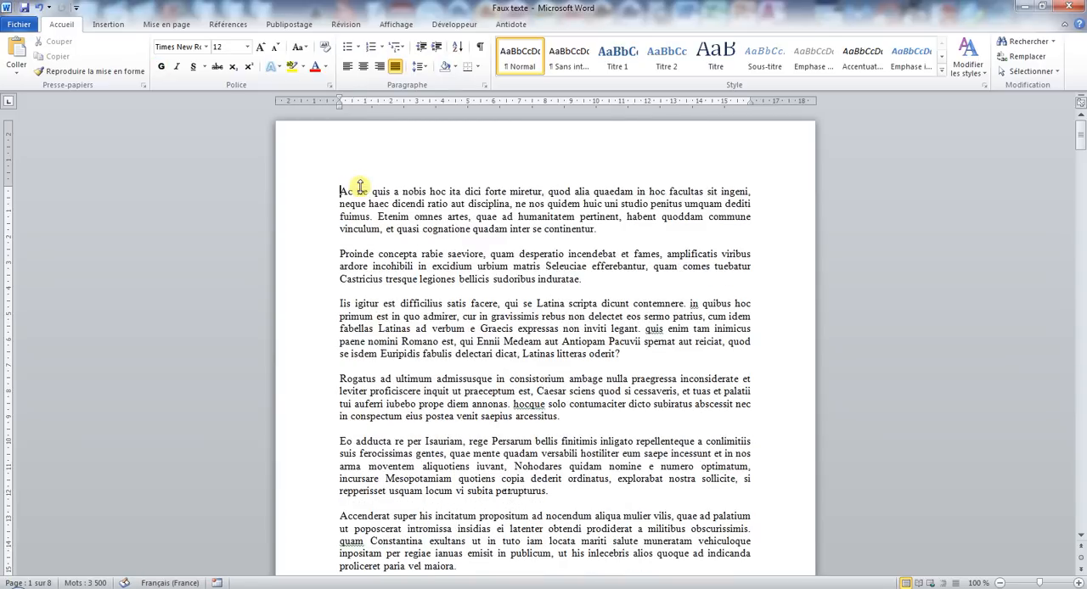
left_click_drag(340, 188, 671, 360)
left_click(573, 296)
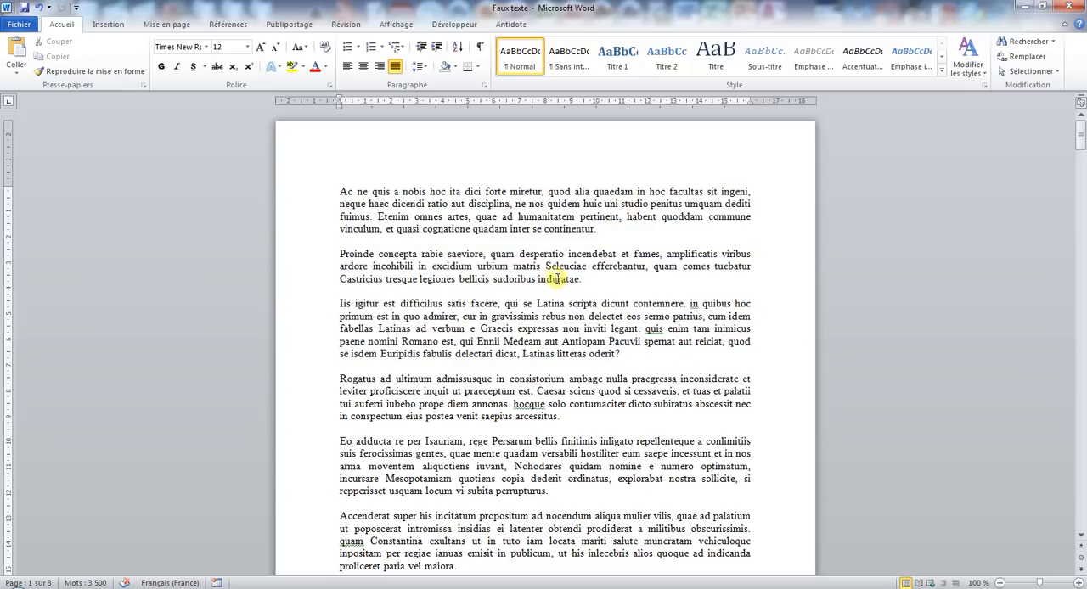
Try the Gauche column preset on the entire document text, and undo that layout.
key("ctrl+a")
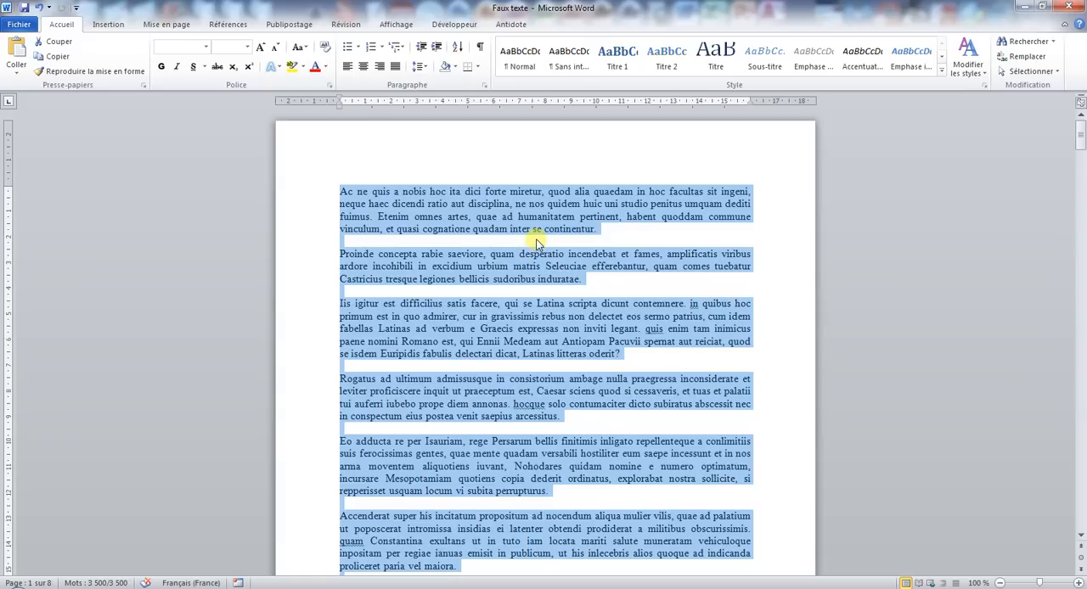
left_click(166, 24)
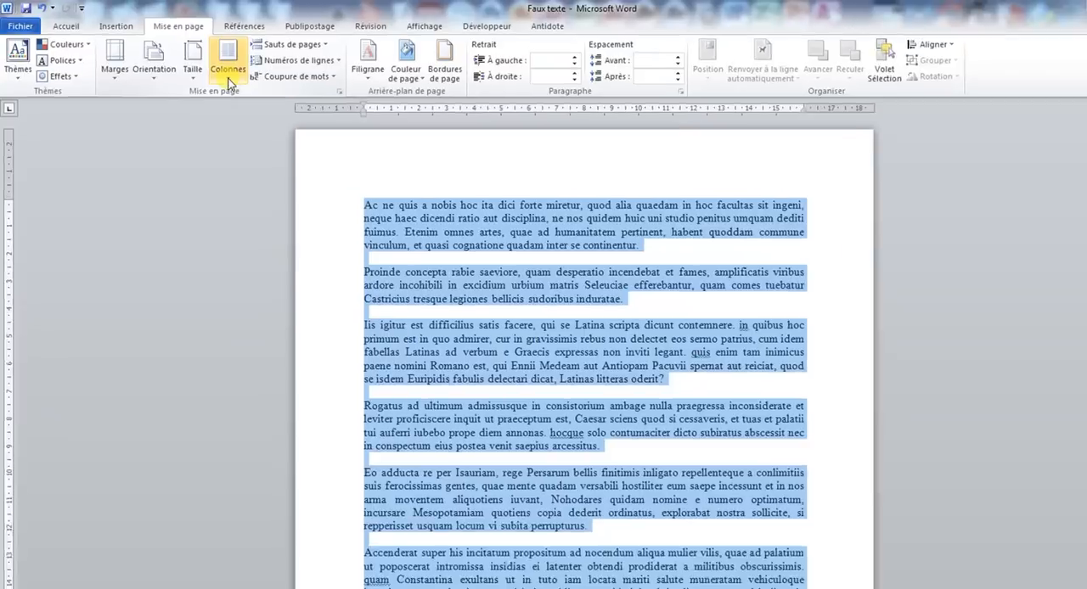
left_click(213, 55)
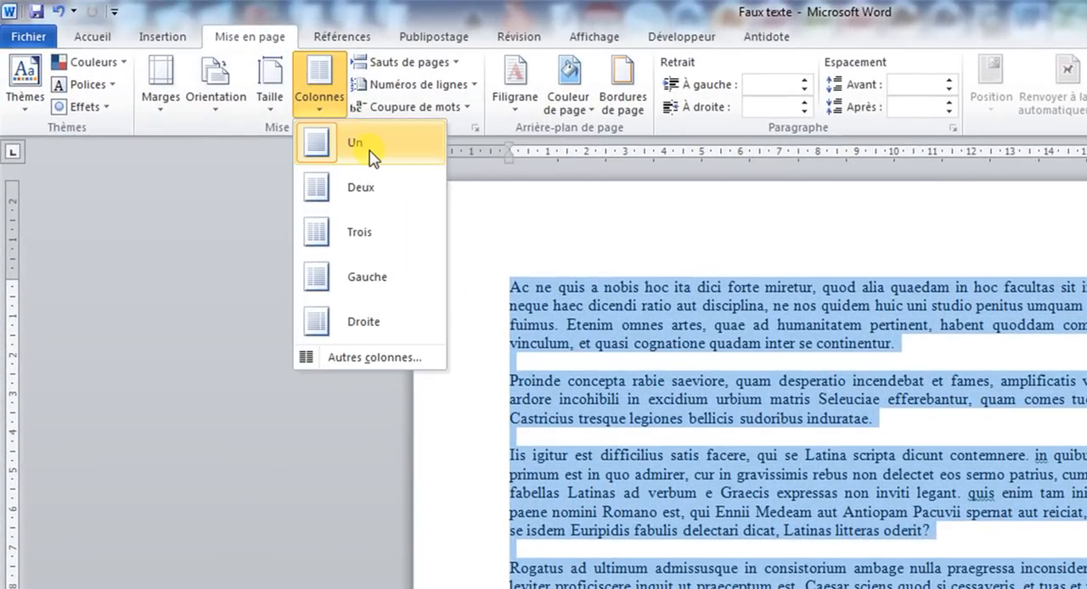
left_click(380, 272)
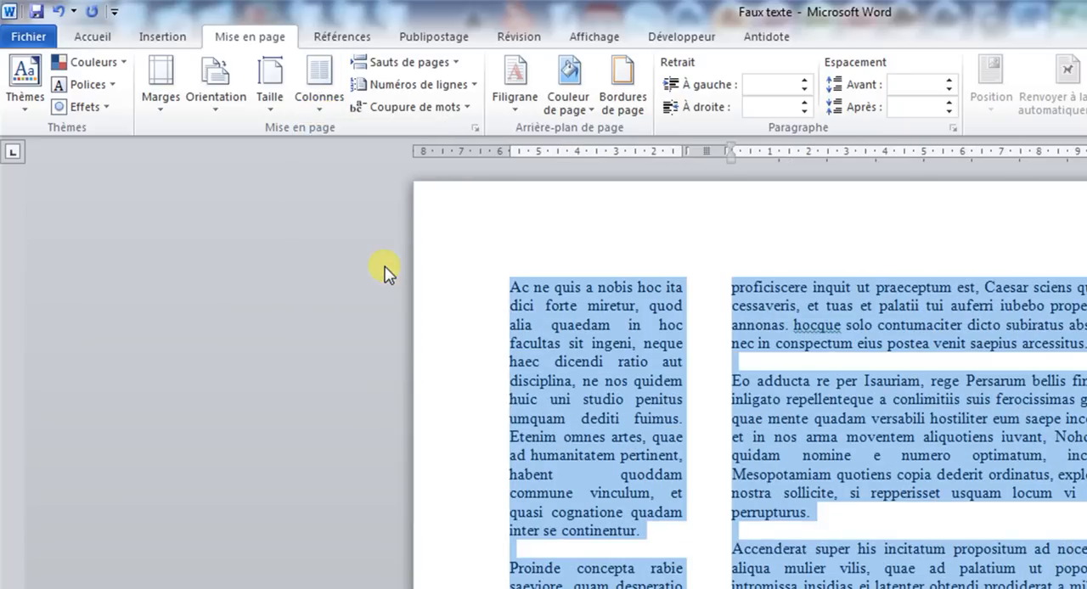
left_click(58, 11)
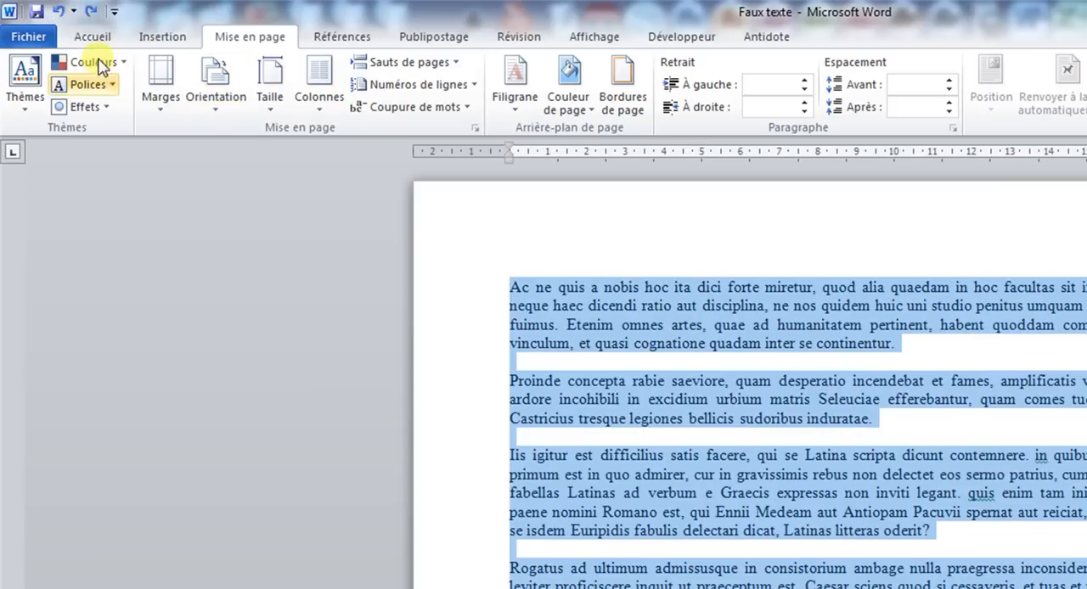
Set the number of columns to 2 for the selected text in the custom column settings.
left_click(316, 100)
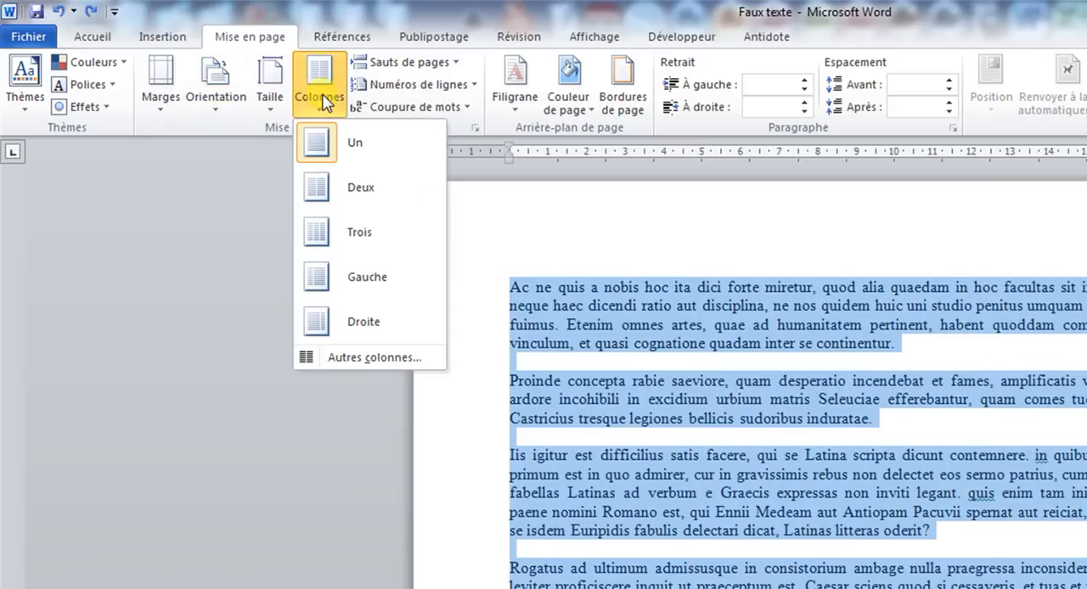
left_click(374, 359)
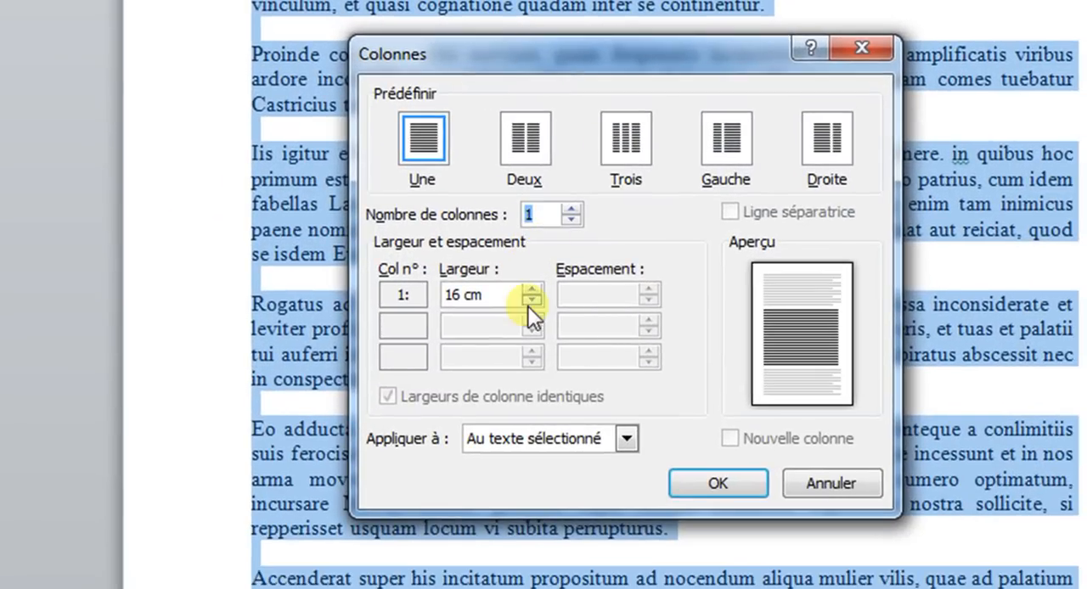
left_click(530, 140)
left_click(620, 138)
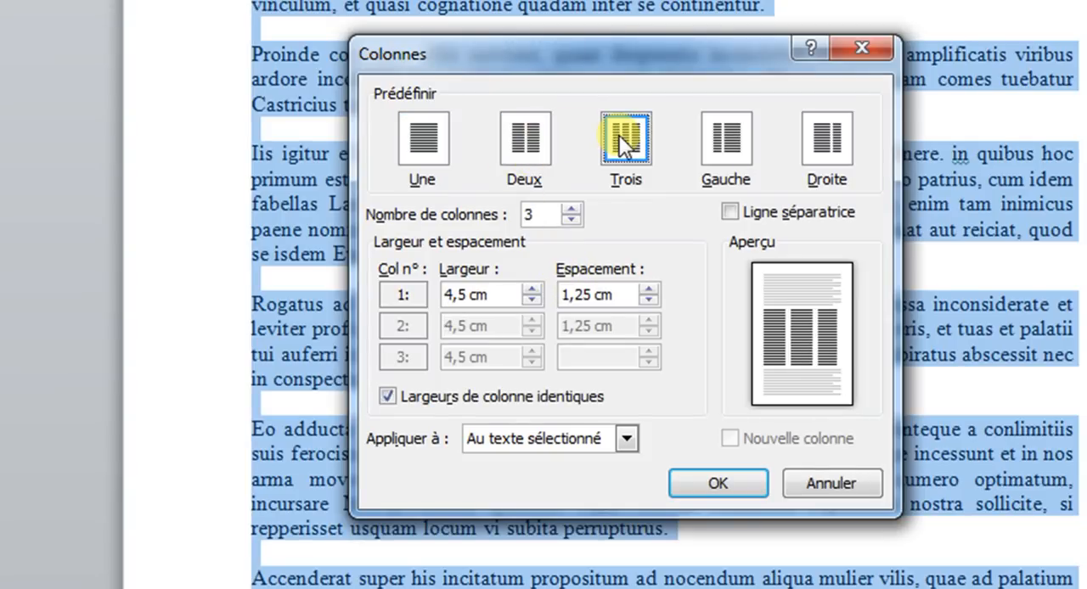
left_click(571, 208)
left_click(571, 208)
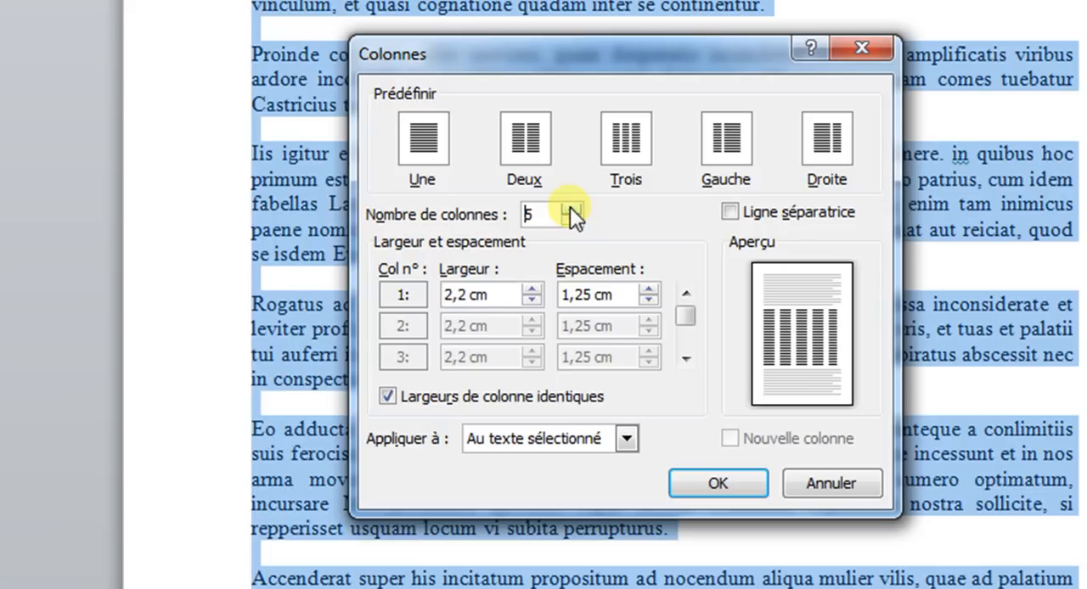
left_click(572, 208)
left_click(571, 209)
left_click(571, 208)
left_click(571, 209)
left_click(570, 208)
left_click(570, 208)
left_click(571, 209)
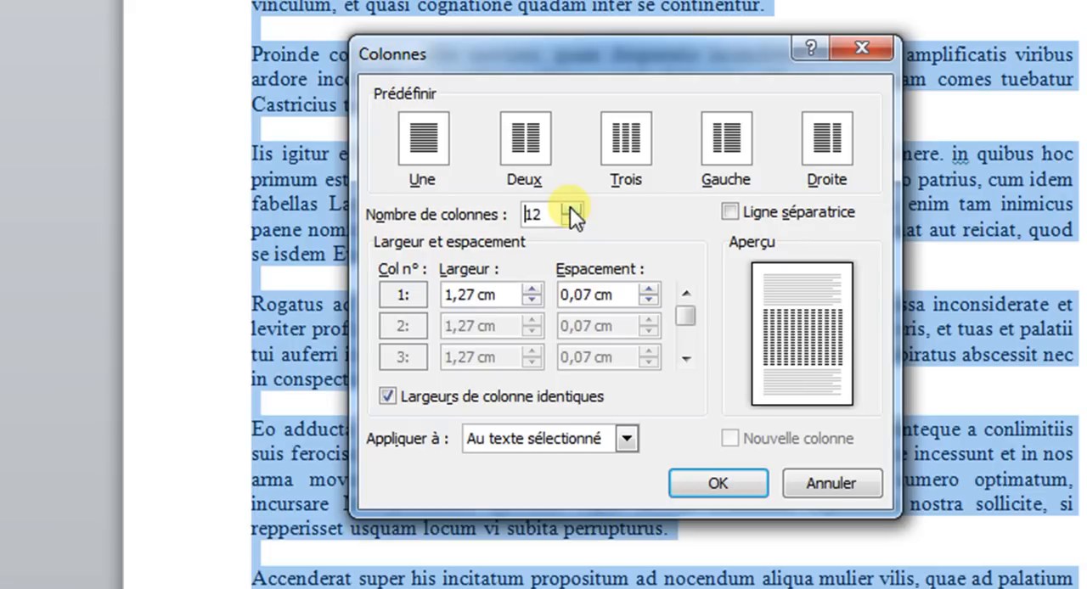
left_click(575, 221)
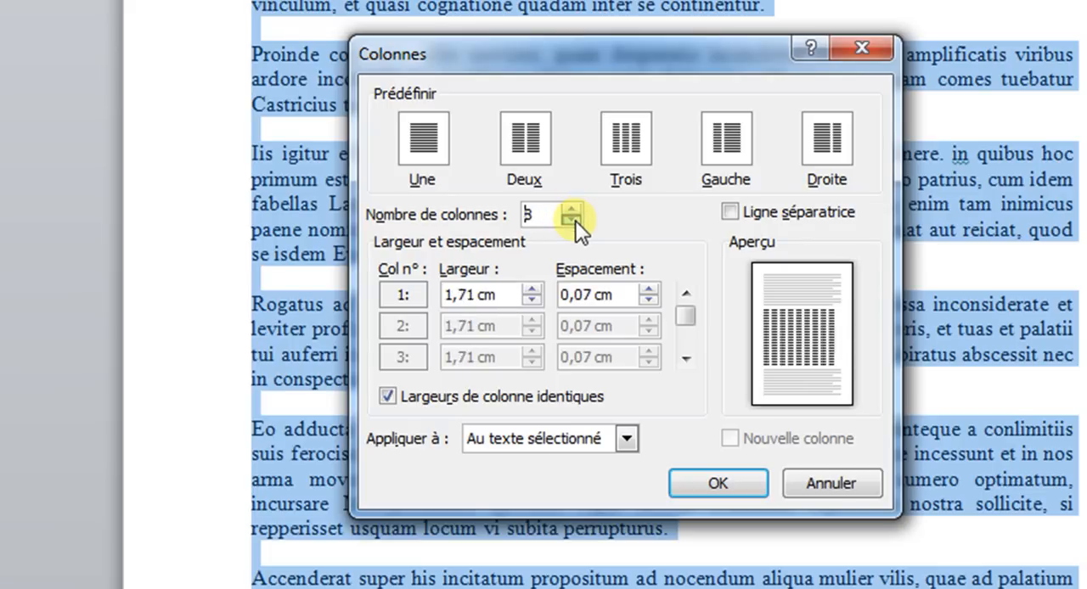
left_click(575, 221)
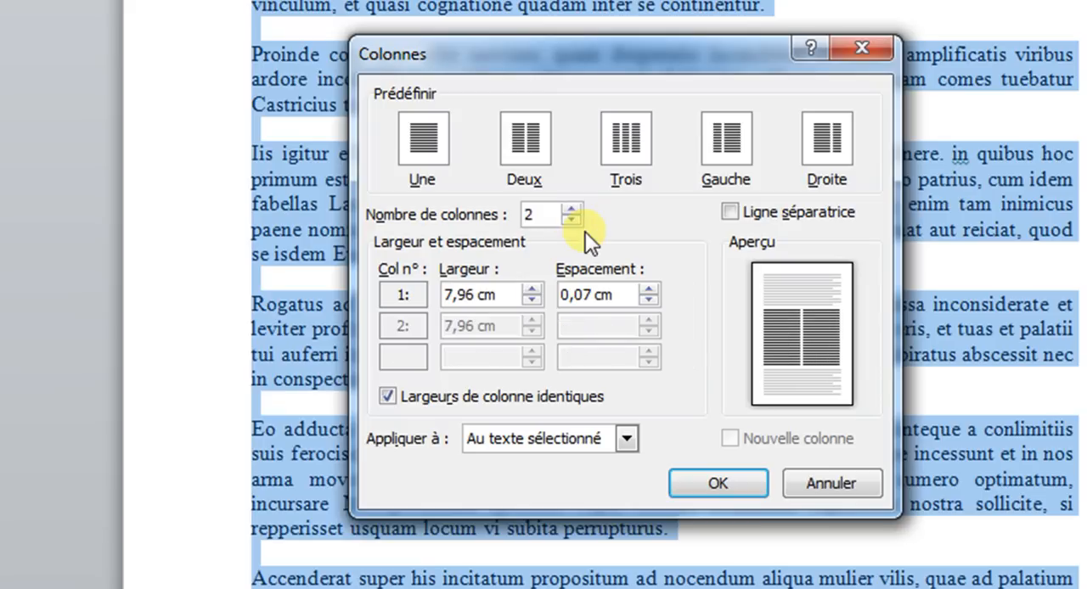
Enable the separator line between the columns and keep the layout applied to Au texte sélectionné.
left_click(730, 214)
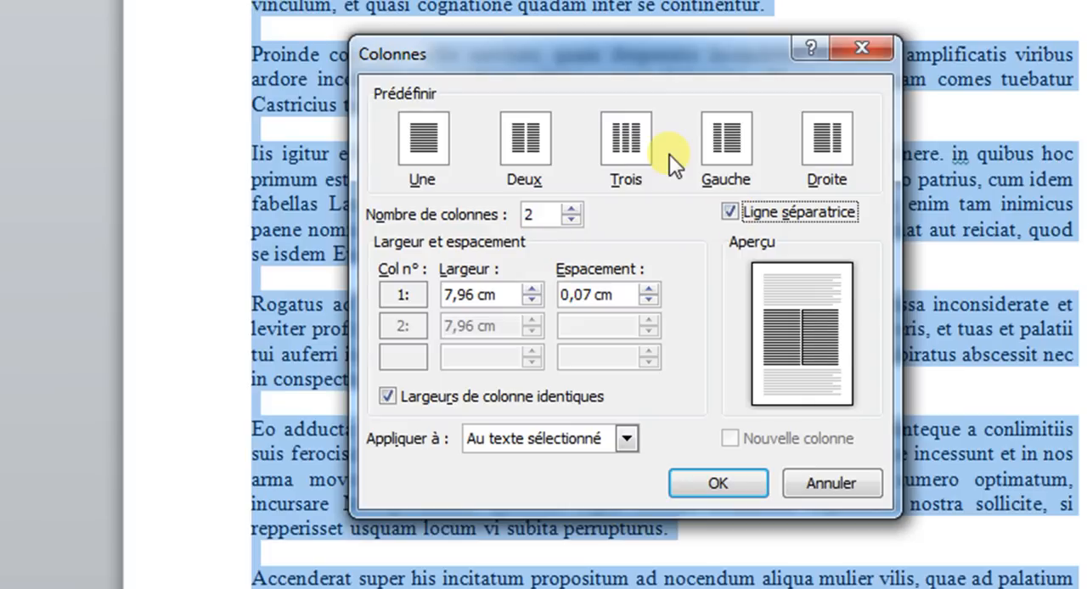
left_click(514, 441)
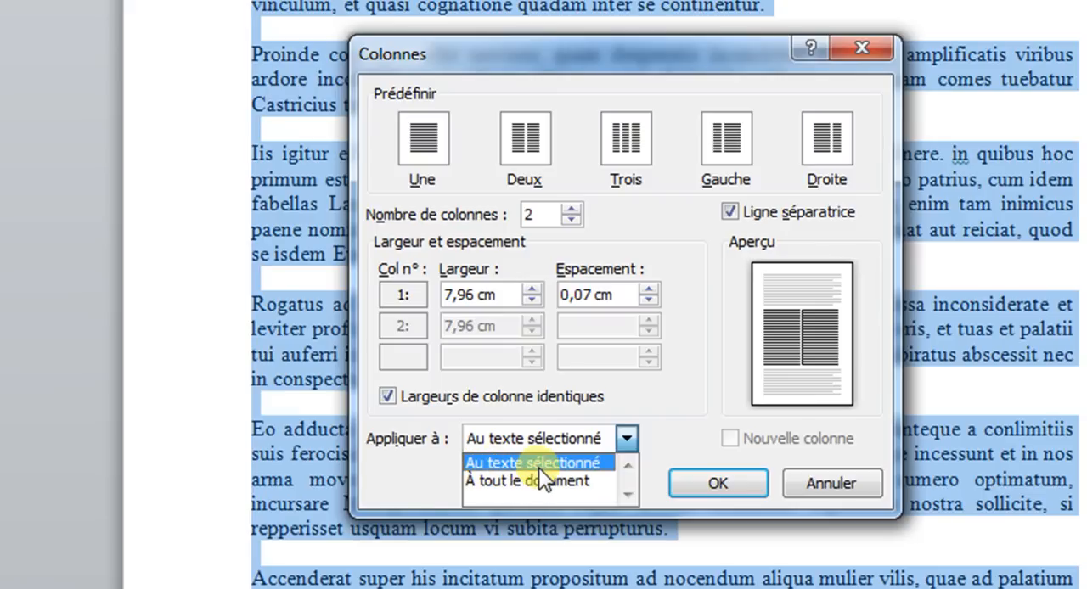
left_click(706, 376)
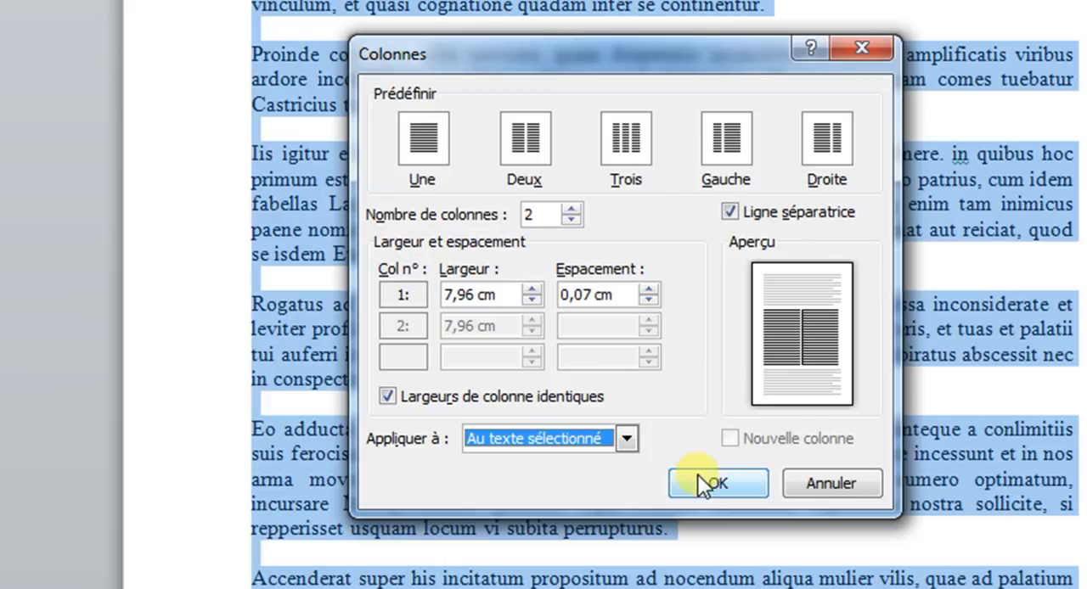
Set the column width to 7,3 cm with 1,4 cm spacing, apply the two-column layout and deselect the text.
left_click(531, 290)
left_click(533, 300)
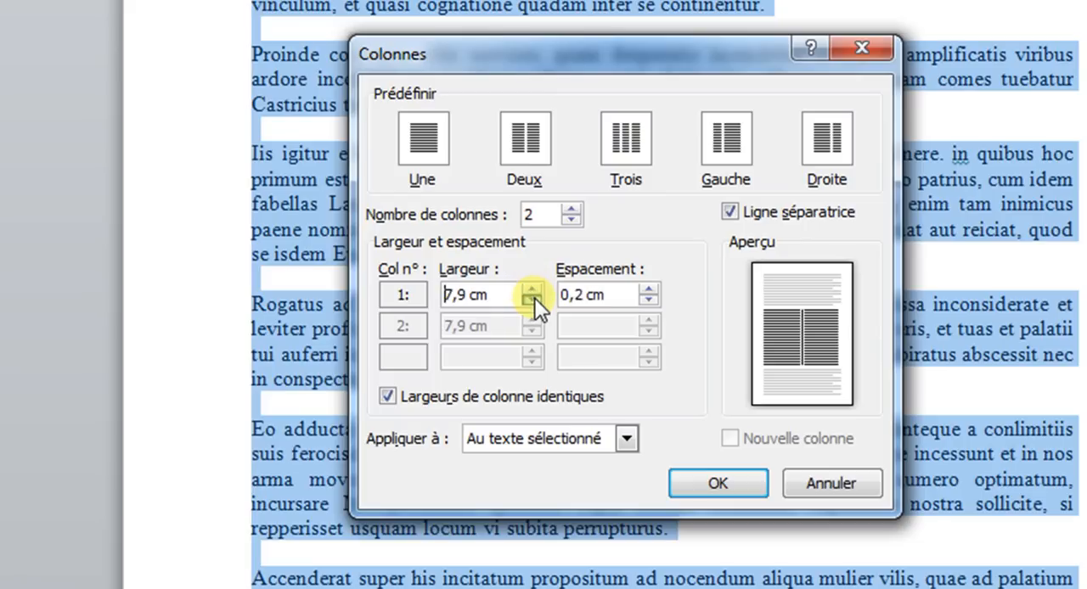
left_click(534, 301)
left_click(533, 302)
left_click(534, 302)
left_click(534, 301)
left_click(534, 302)
left_click(534, 301)
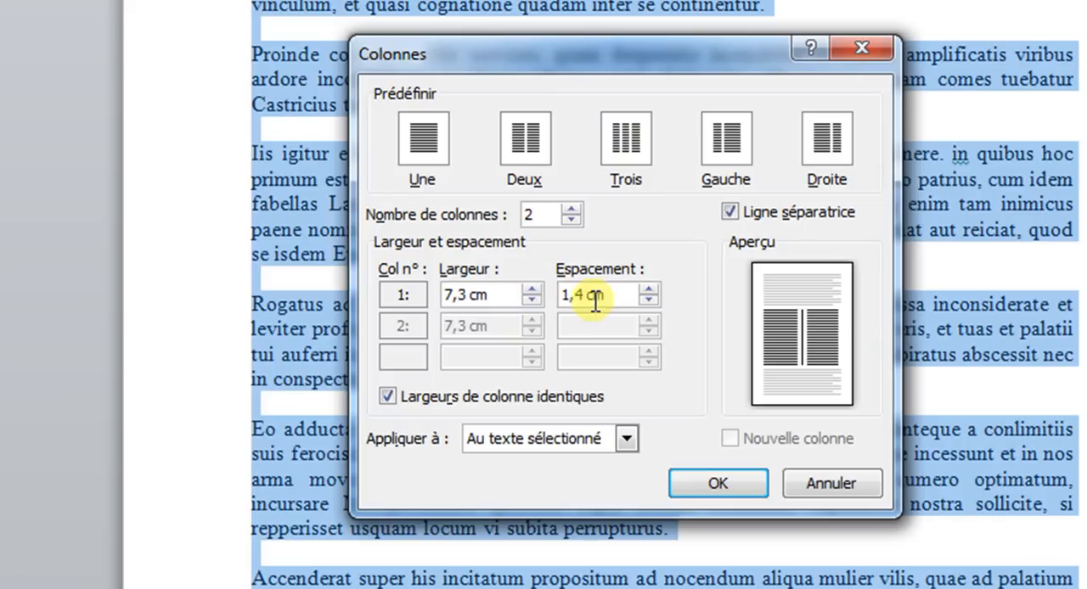
left_click(718, 483)
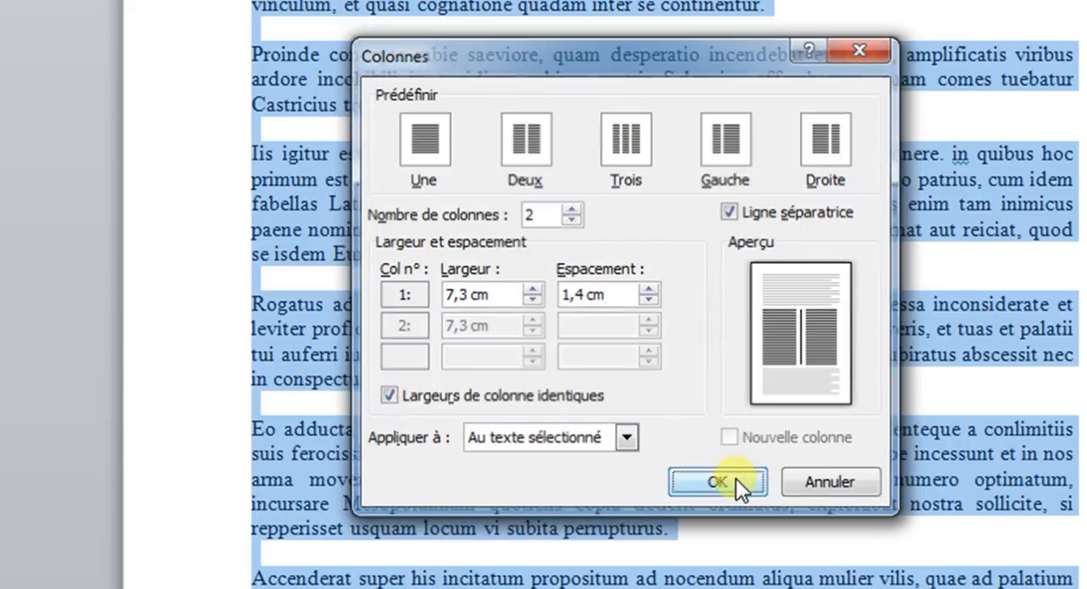
left_click(739, 39)
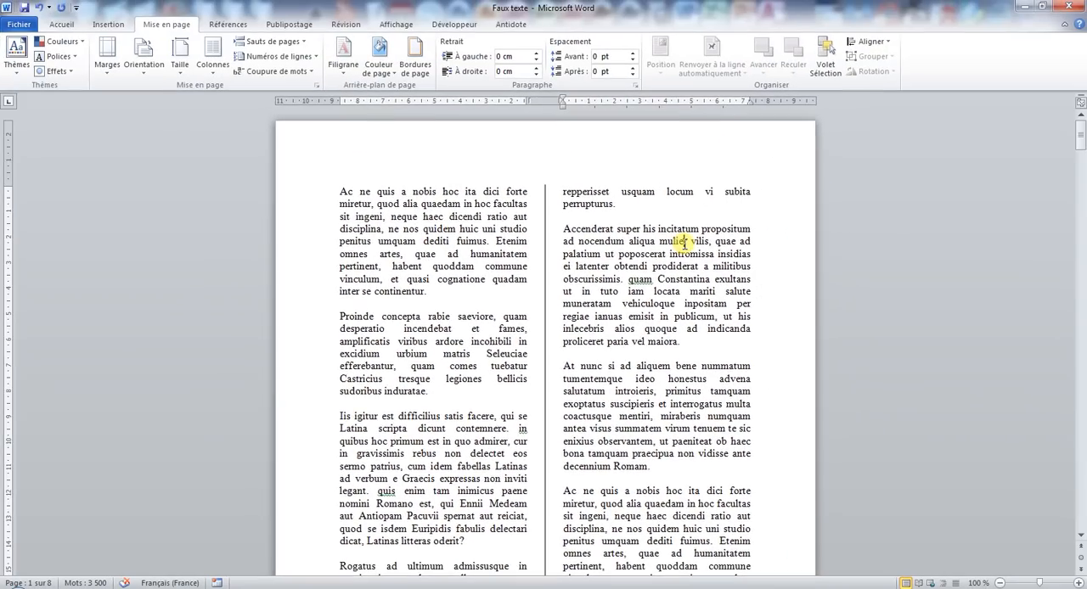
Examine the two-column layout and its separator line down the first page.
scroll(620, 186, "down", 4)
scroll(459, 159, "up", 2)
scroll(446, 180, "up", 3)
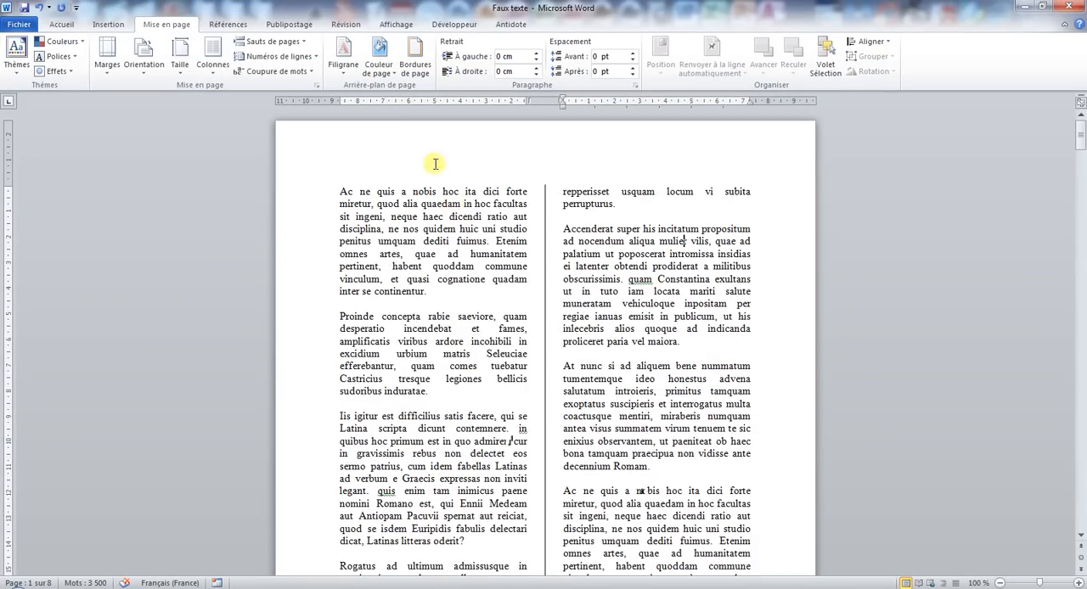
scroll(418, 418, "down", 8)
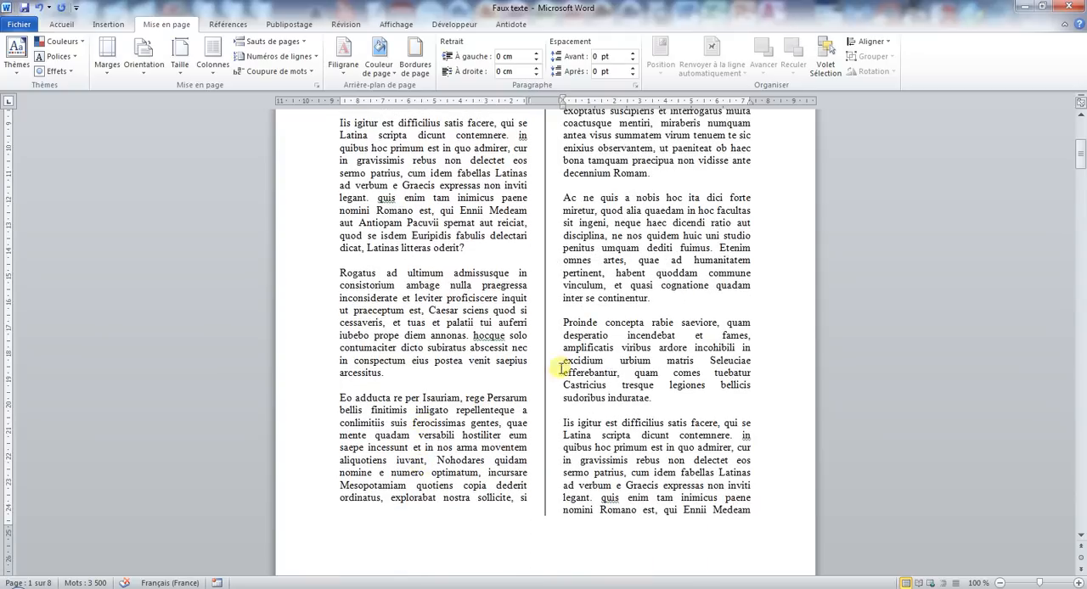
scroll(559, 366, "up", 8)
scroll(667, 364, "down", 12)
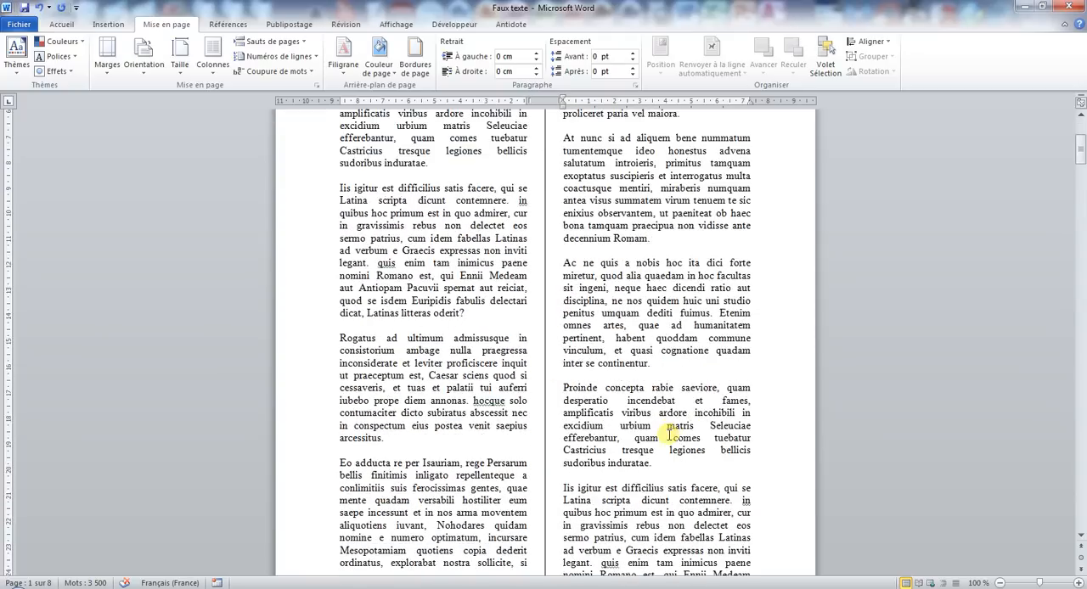
scroll(365, 521, "up", 12)
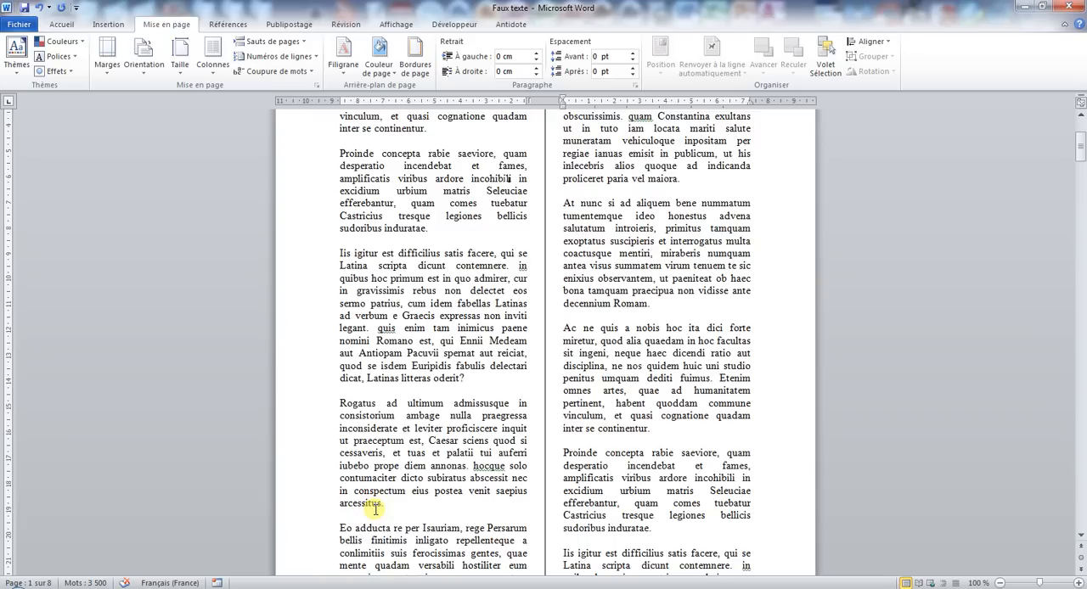
Undo the two-column layout and deselect the text.
left_click(491, 300)
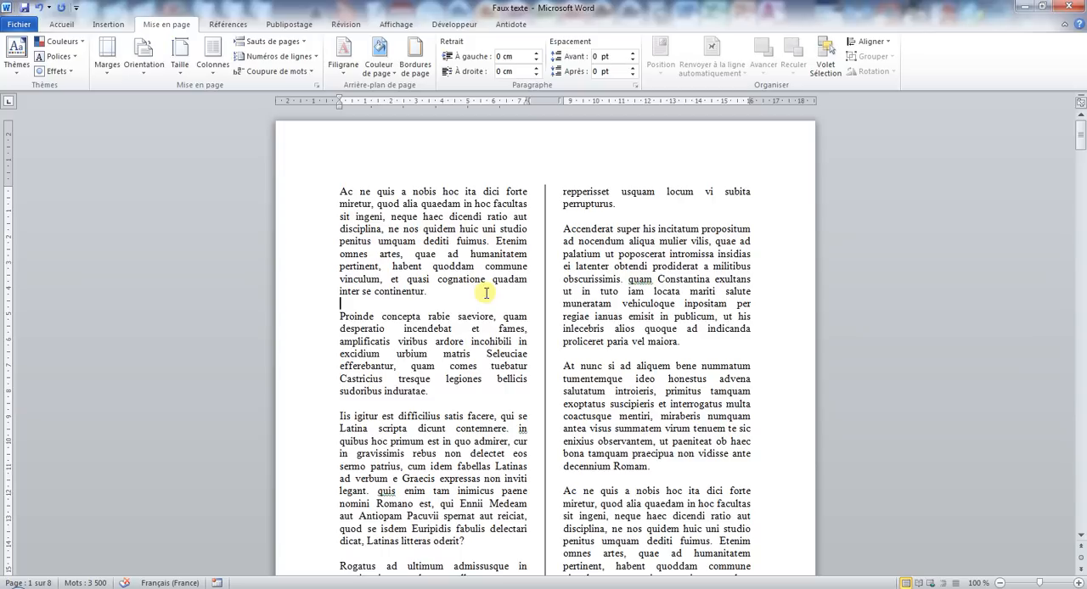
left_click(39, 8)
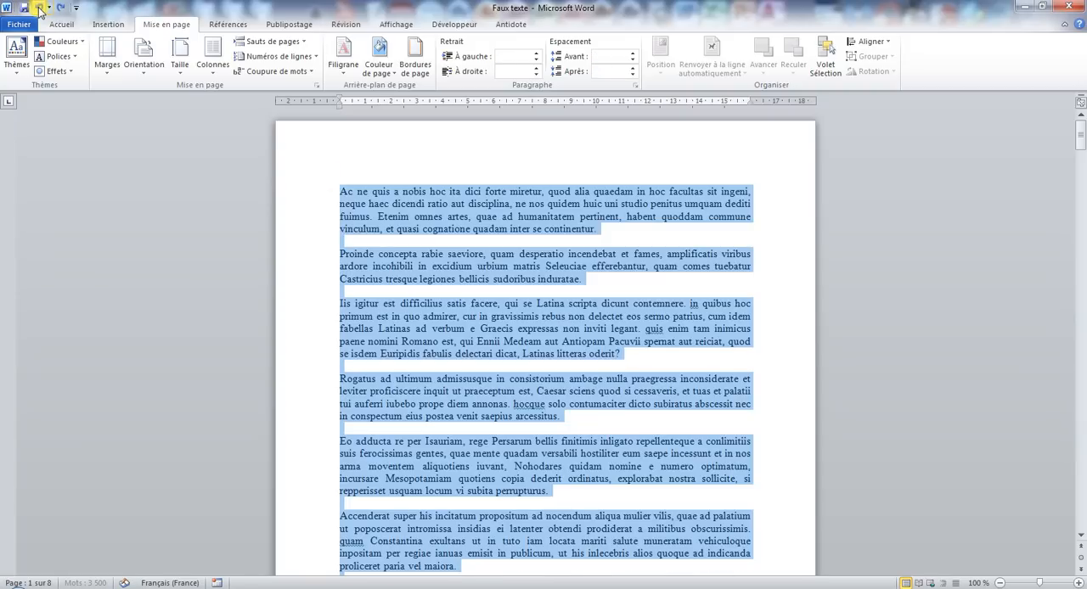
left_click(430, 267)
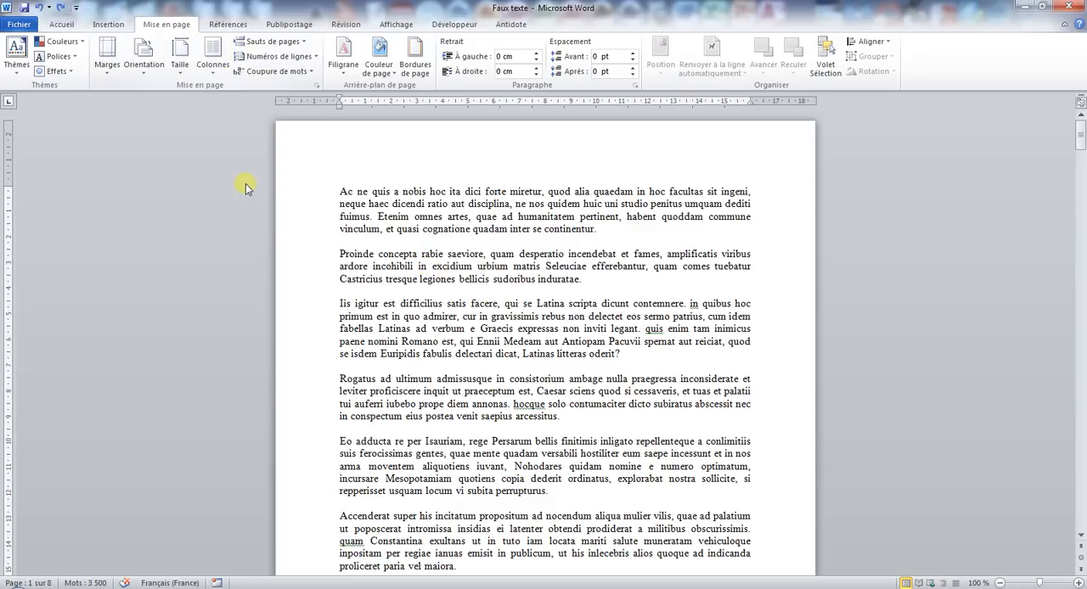
Select the text of the first few pages from the document's beginning, about 1 400 words.
left_click_drag(336, 191, 574, 481)
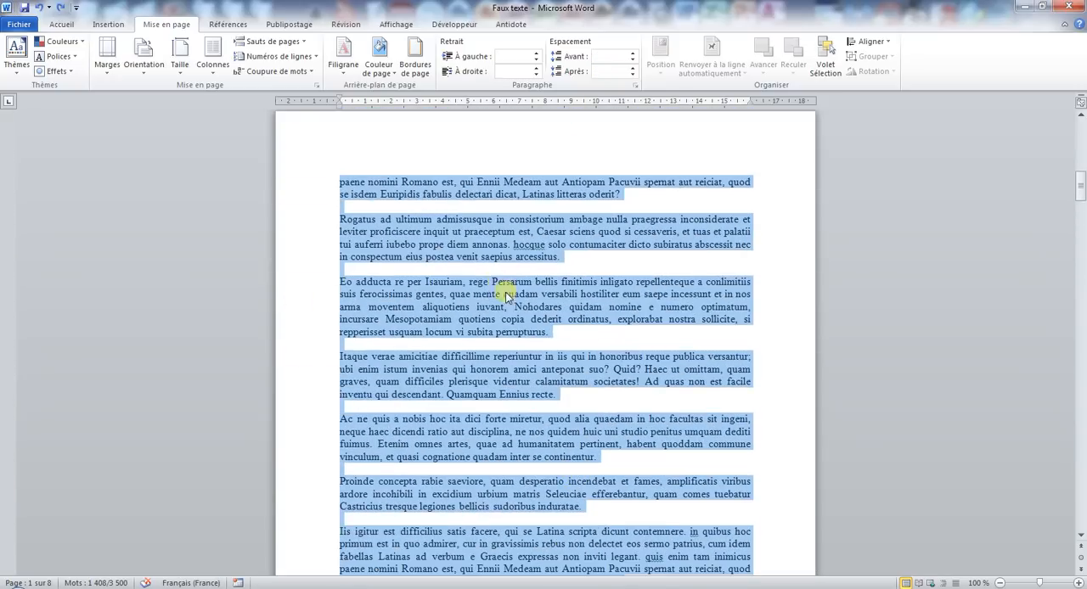
scroll(507, 296, "up", 5)
left_click_drag(1084, 173, 1082, 102)
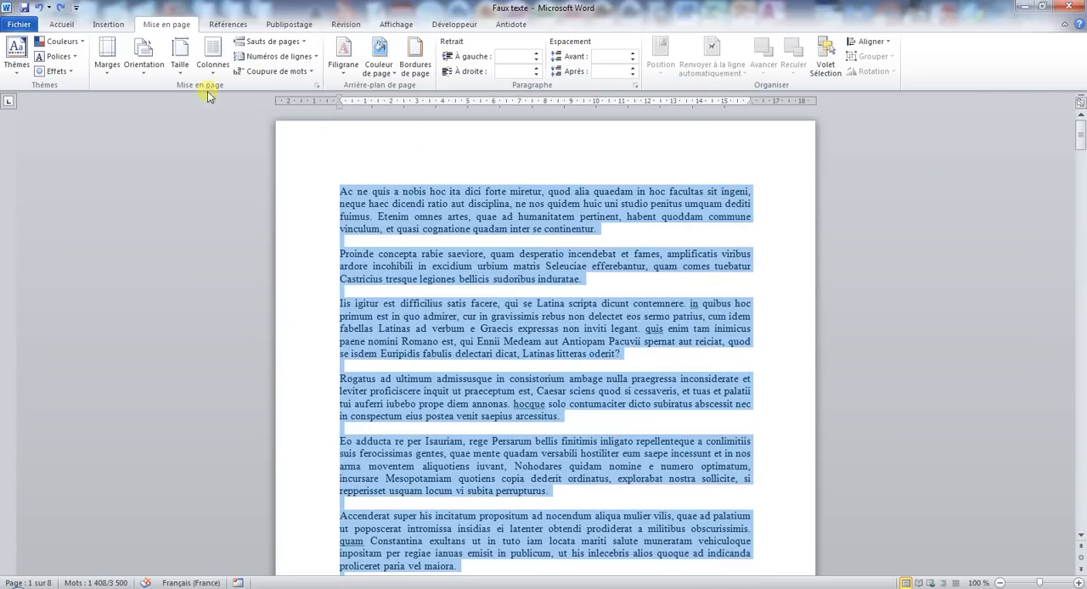
Try the Paysage orientation with the text still selected, check the pages, and undo the orientation change.
left_click(148, 75)
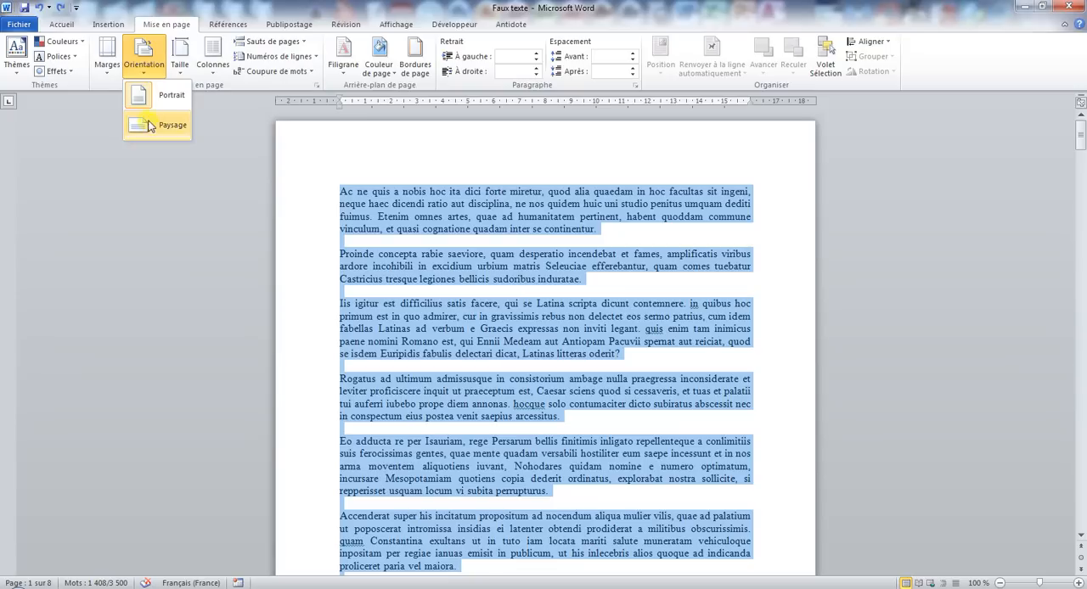
left_click(151, 124)
scroll(282, 301, "down", 12)
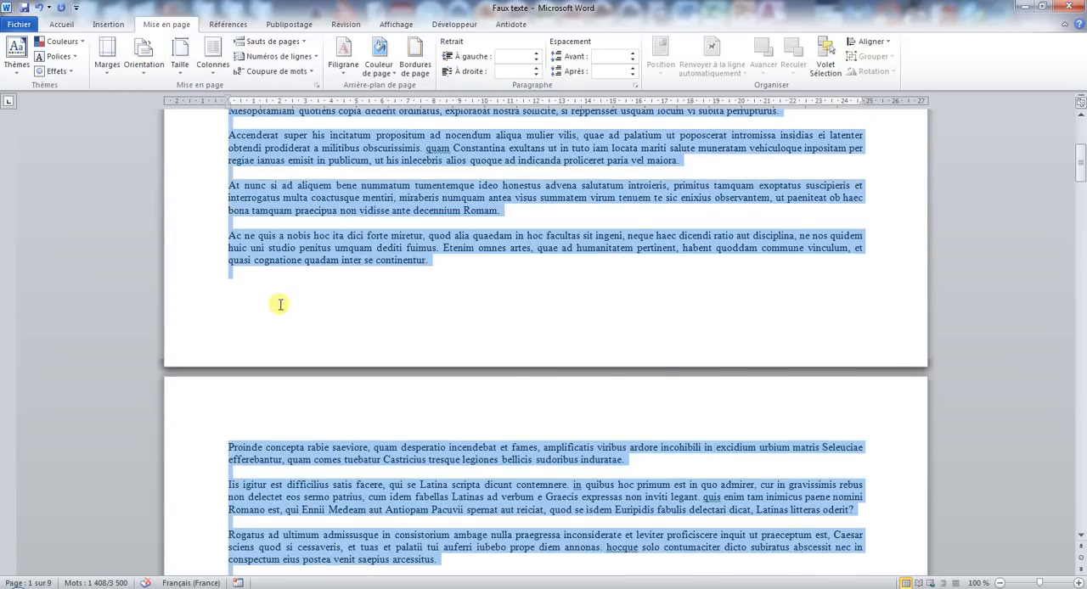
scroll(284, 297, "down", 20)
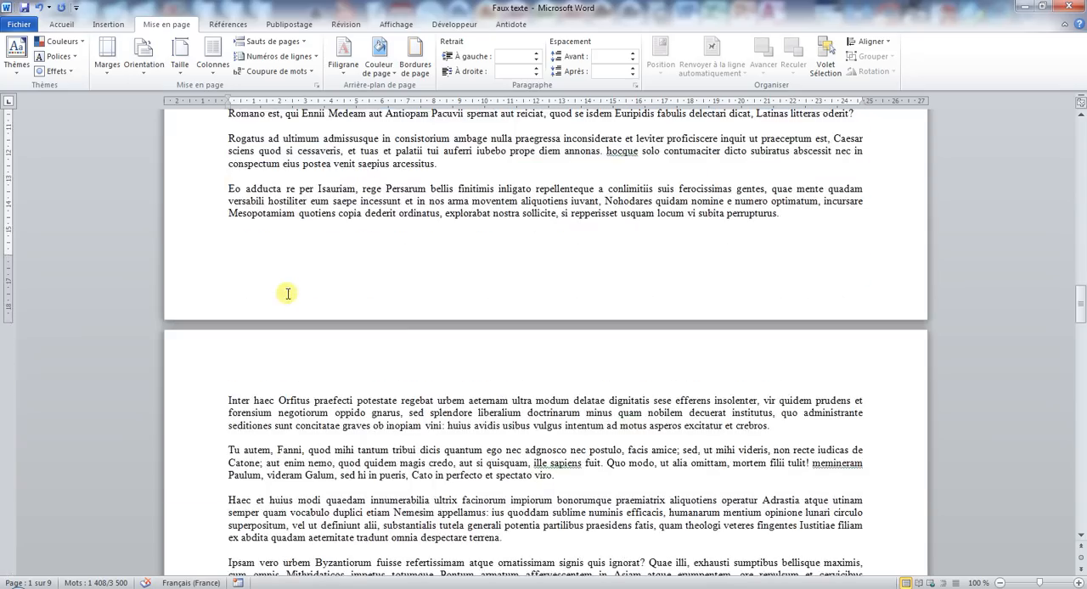
scroll(287, 294, "up", 8)
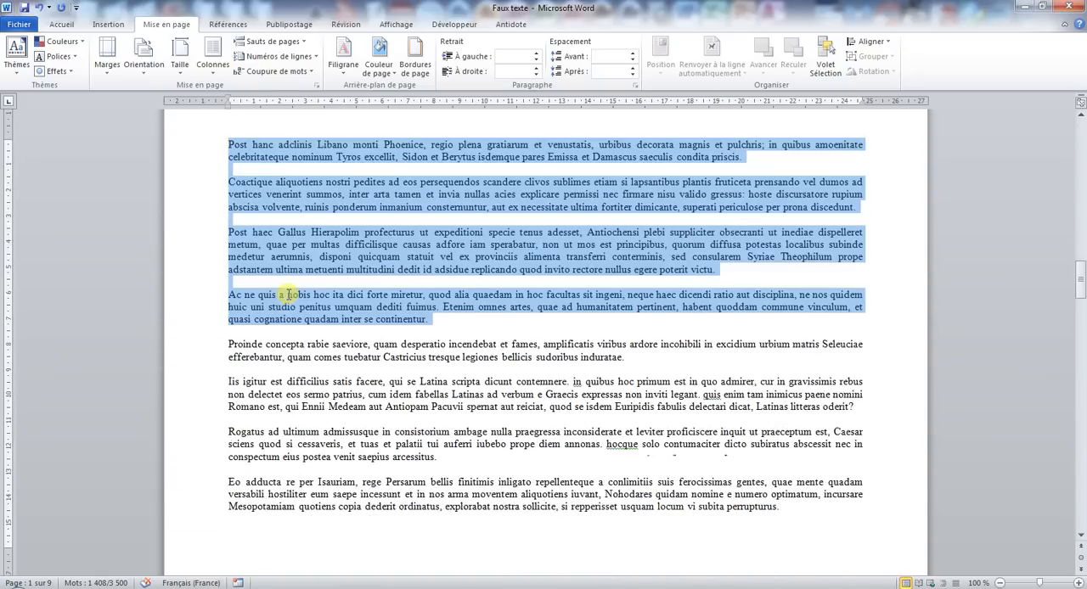
left_click(38, 7)
left_click_drag(1082, 293, 1065, 132)
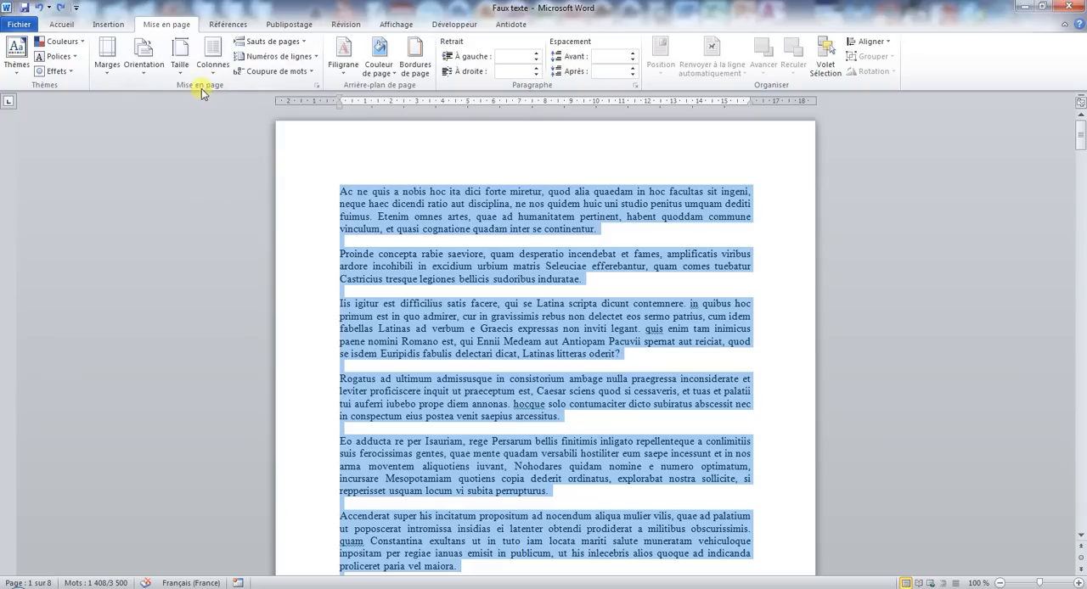
Set the orientation to Paysage in the page setup and apply it to Au texte sélectionné.
left_click(316, 87)
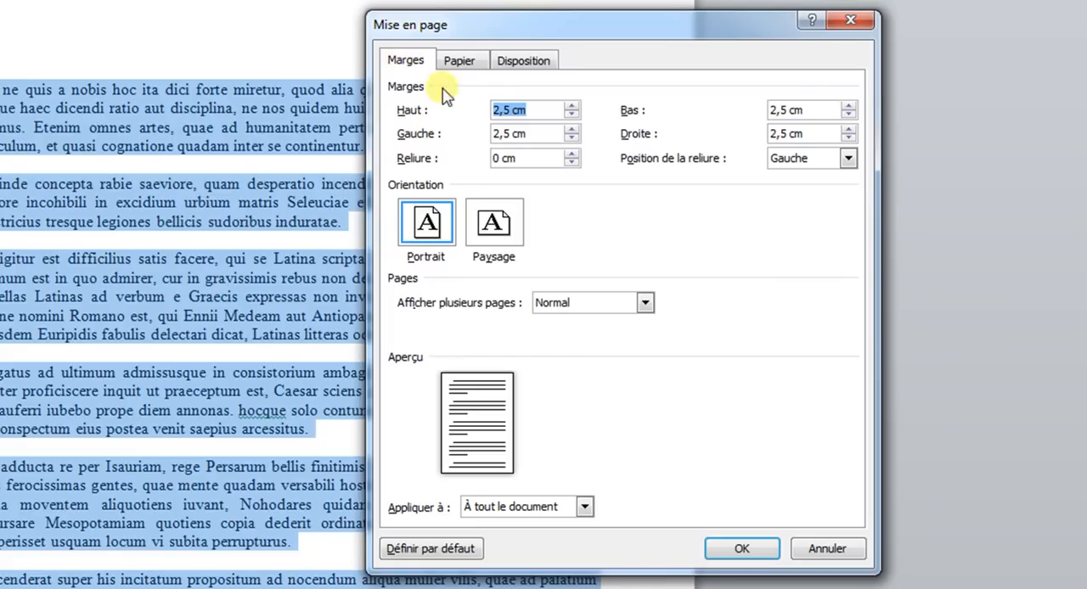
left_click(501, 227)
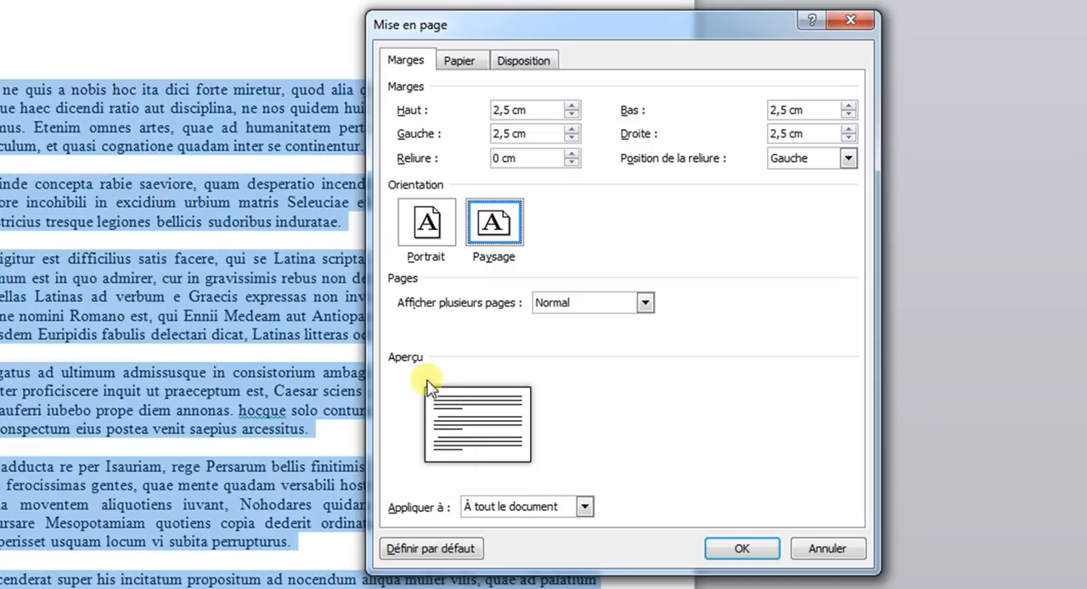
left_click(526, 507)
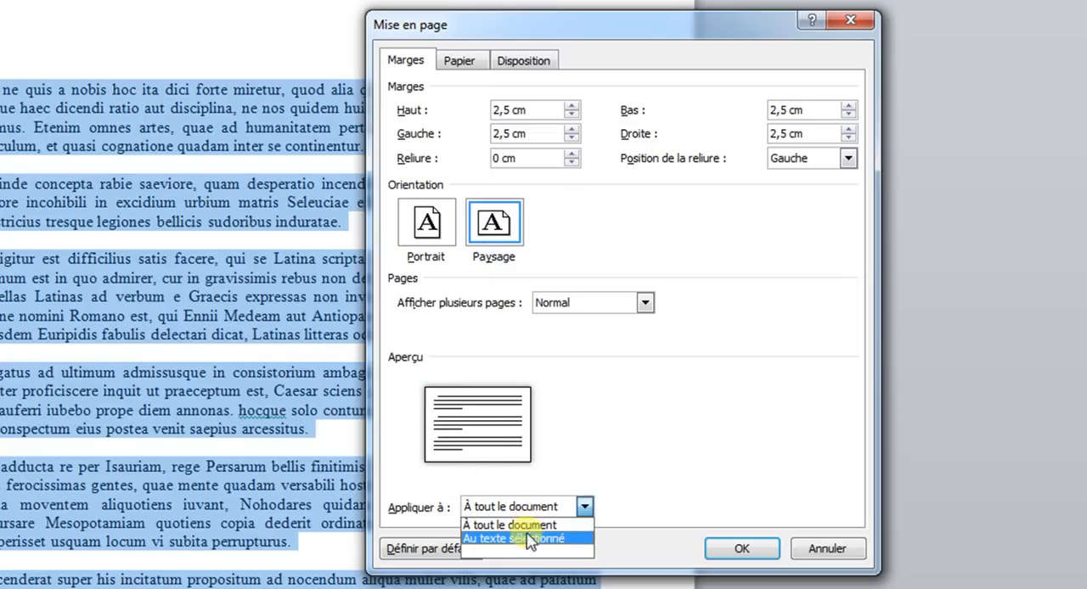
left_click(527, 544)
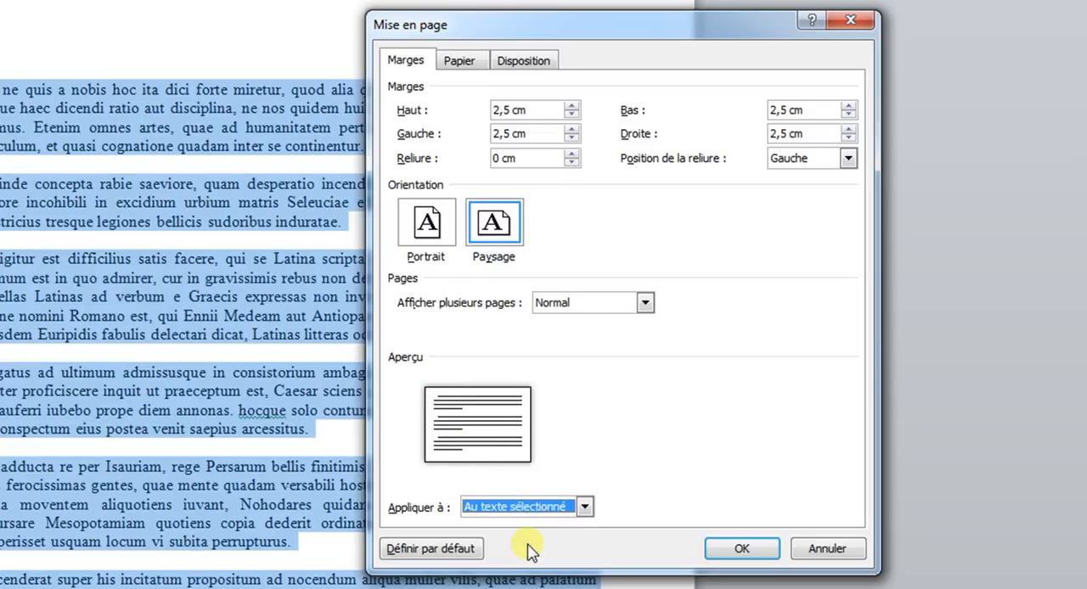
left_click(742, 549)
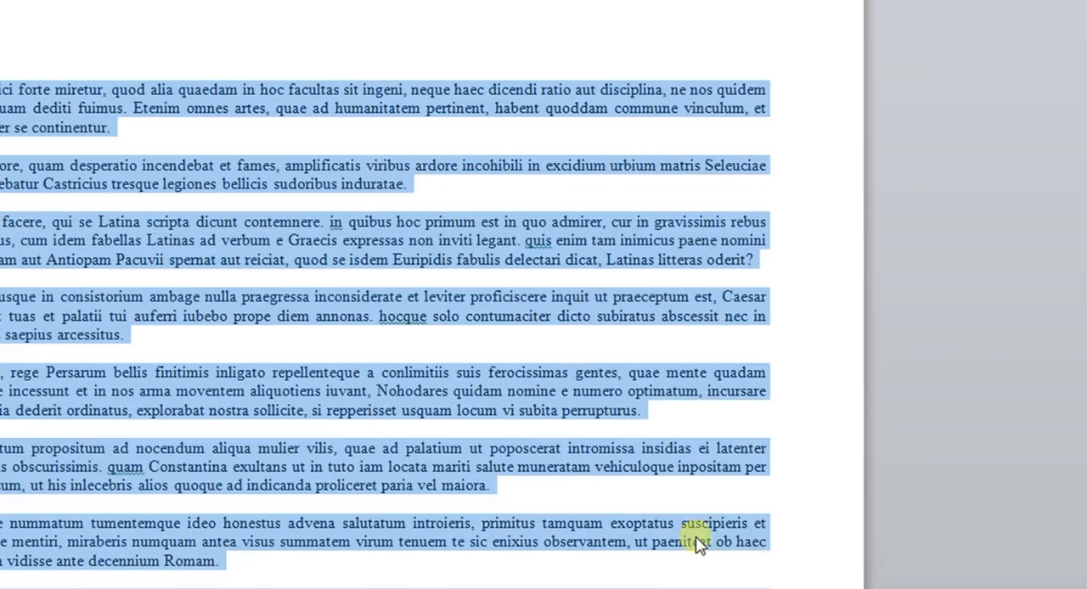
Review the orientation of the pages across the document, undo the Paysage change and deselect the text.
scroll(719, 427, "down", 15)
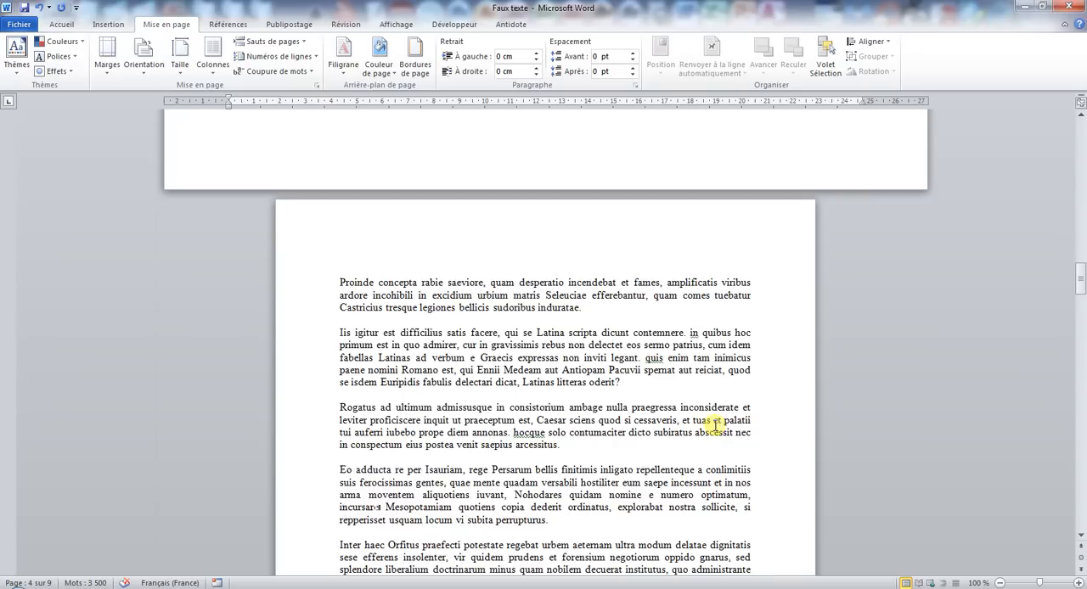
scroll(705, 423, "up", 4)
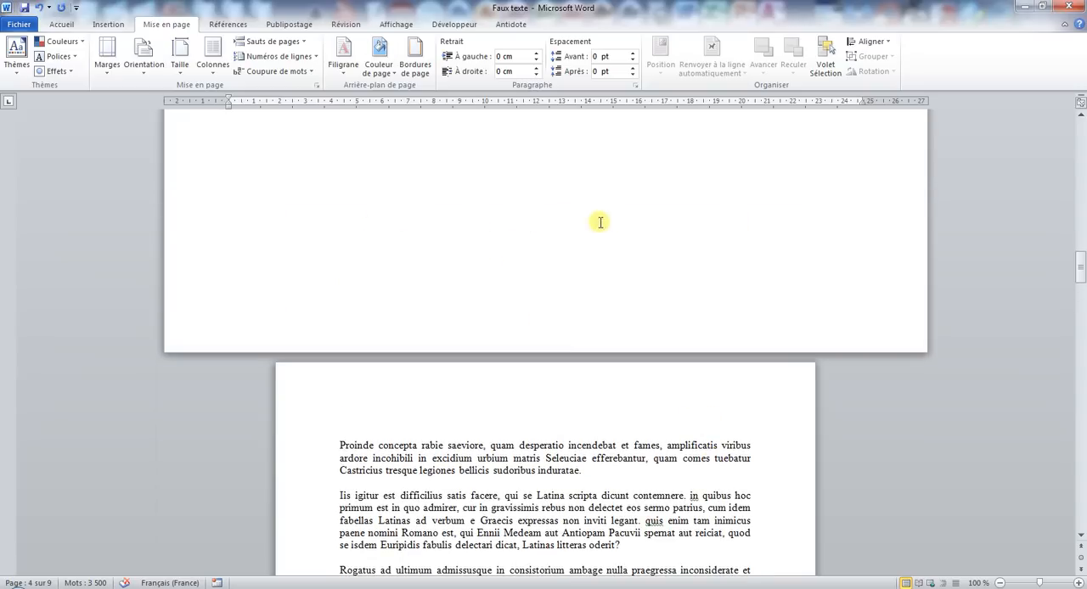
scroll(546, 242, "down", 5)
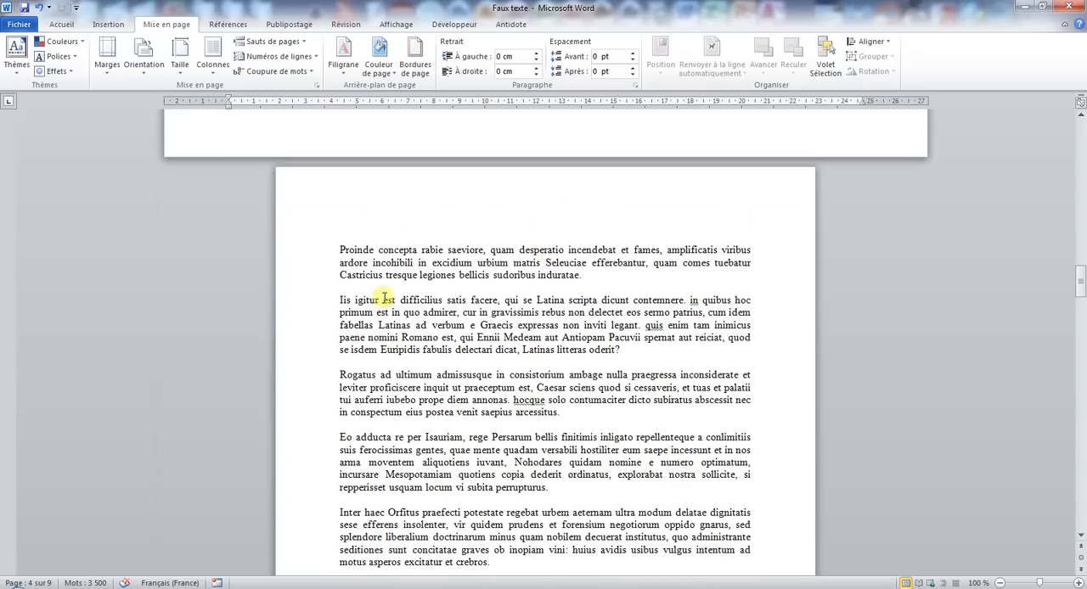
scroll(607, 462, "down", 20)
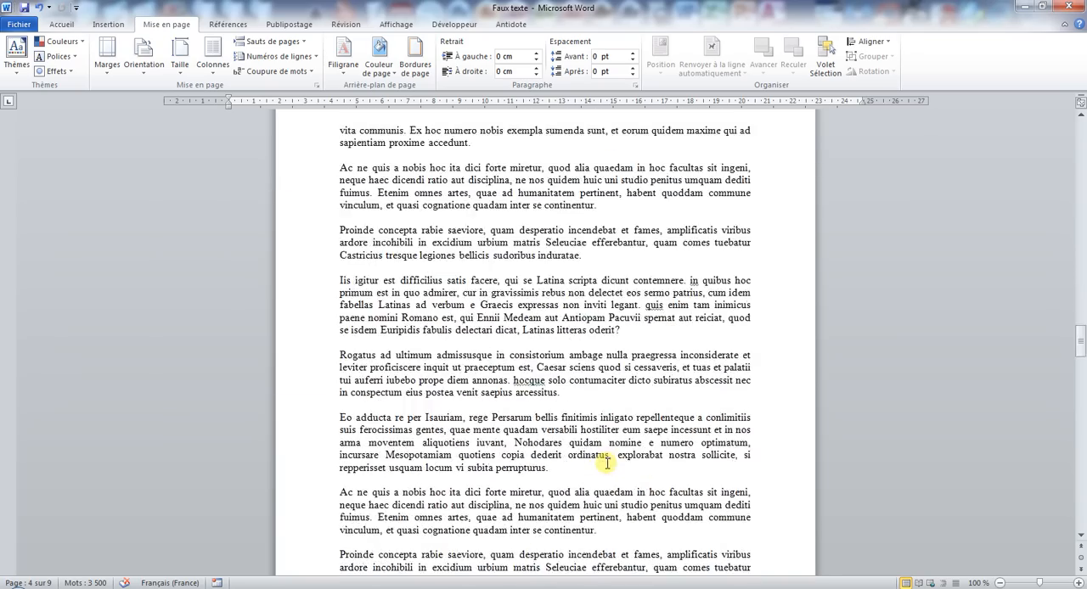
scroll(607, 463, "down", 20)
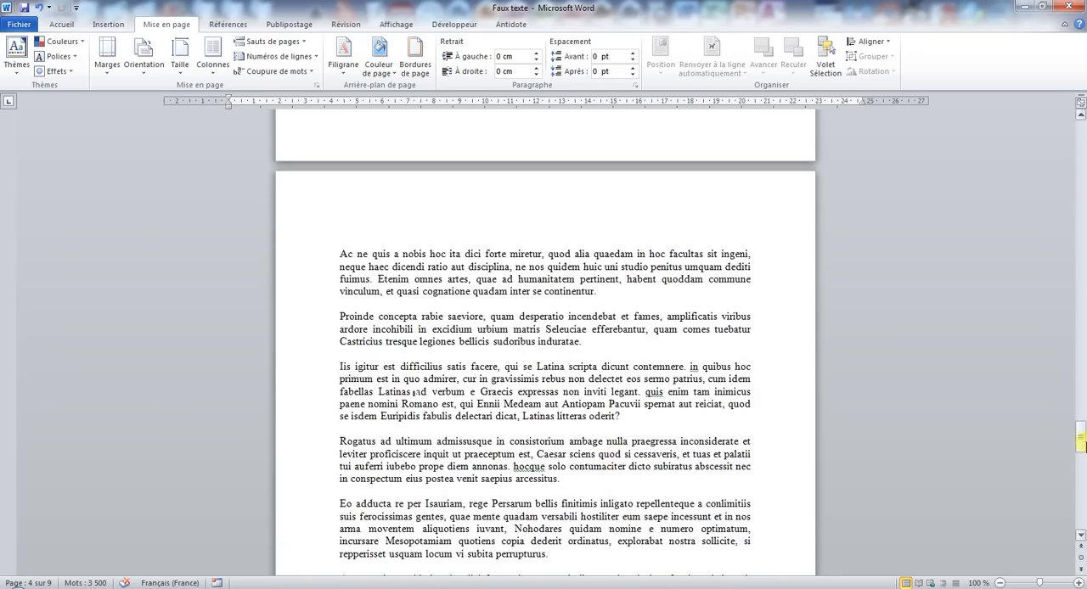
left_click_drag(1080, 442, 1074, 142)
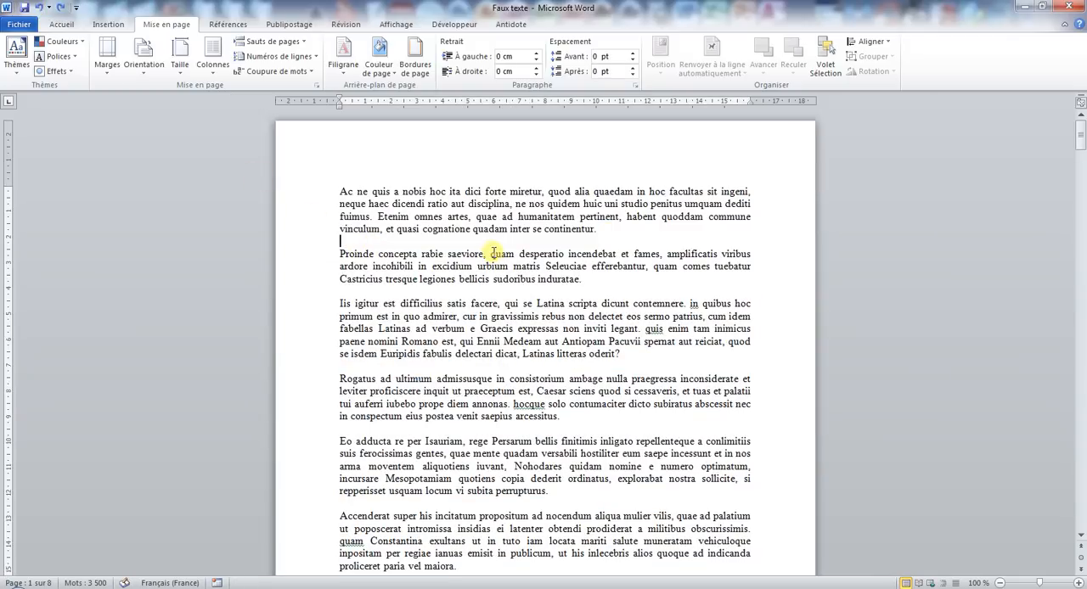
left_click(480, 245)
Minimize the current document, open Table des matières from the desktop and maximize its window.
left_click(1028, 7)
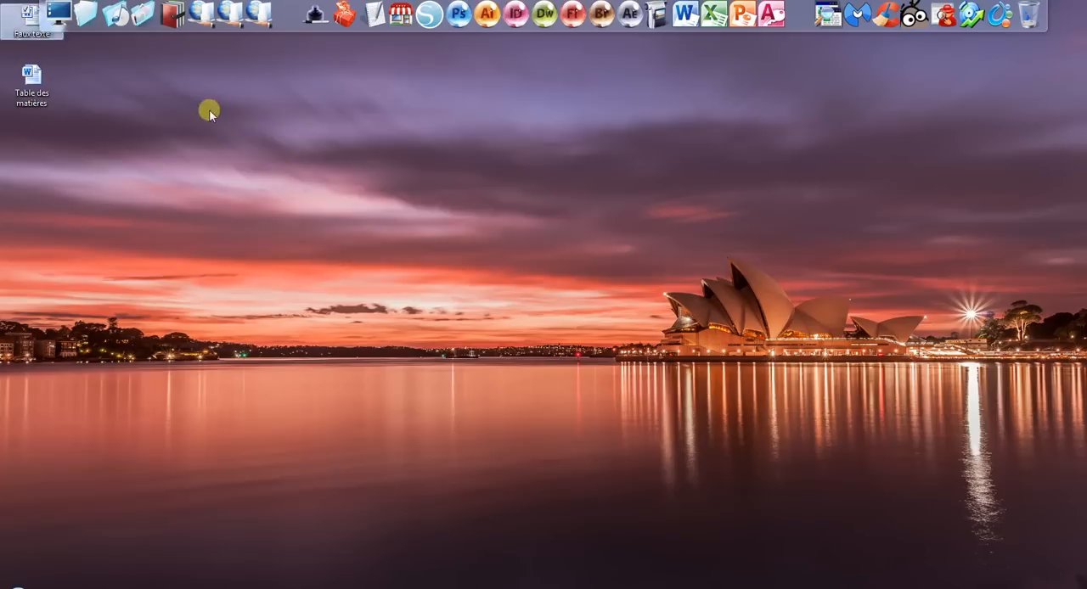
double_click(32, 92)
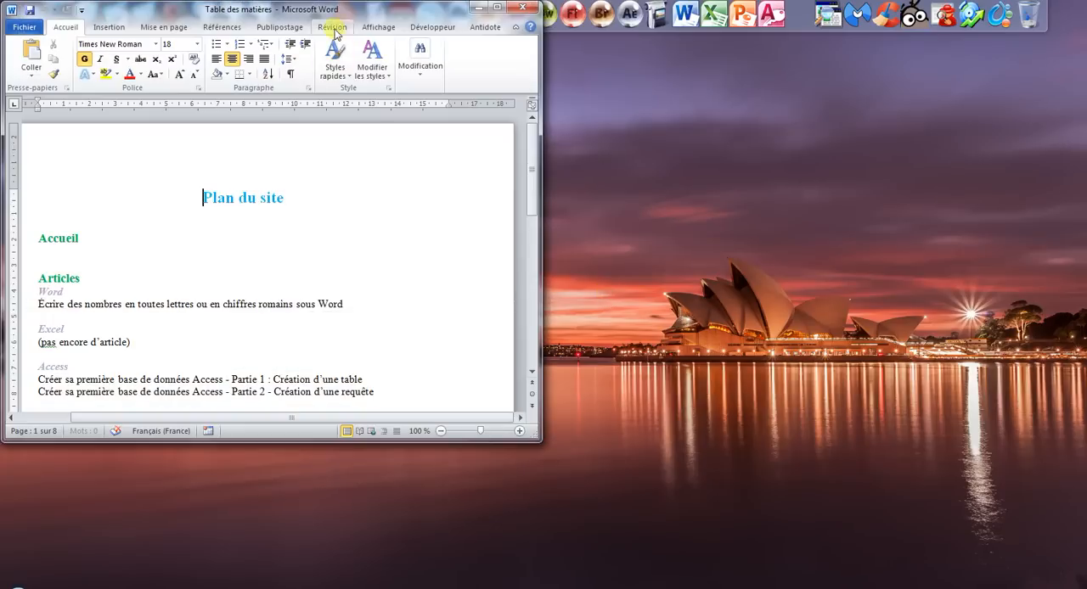
double_click(338, 10)
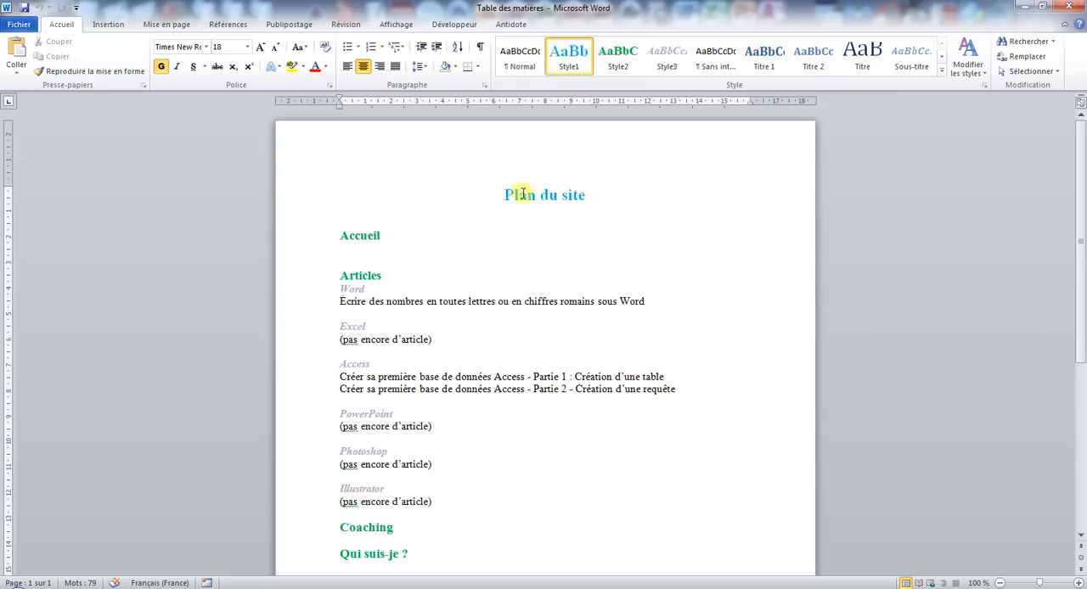
Check which styles are used by the Plan du site title and the Accueil and Word headings.
left_click_drag(504, 192, 552, 200)
left_click_drag(348, 235, 360, 237)
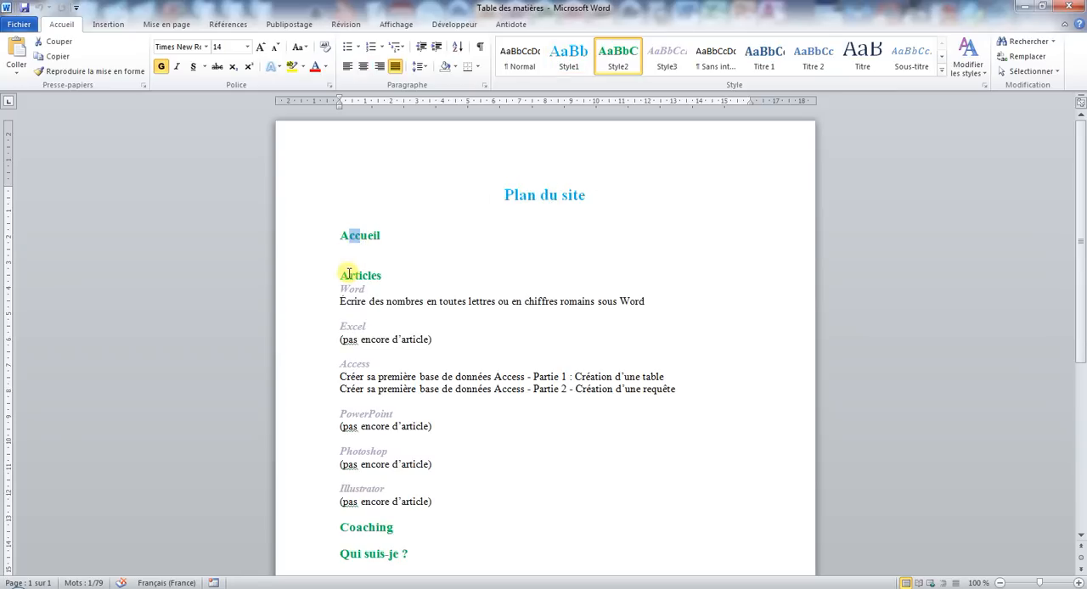
left_click_drag(349, 274, 350, 288)
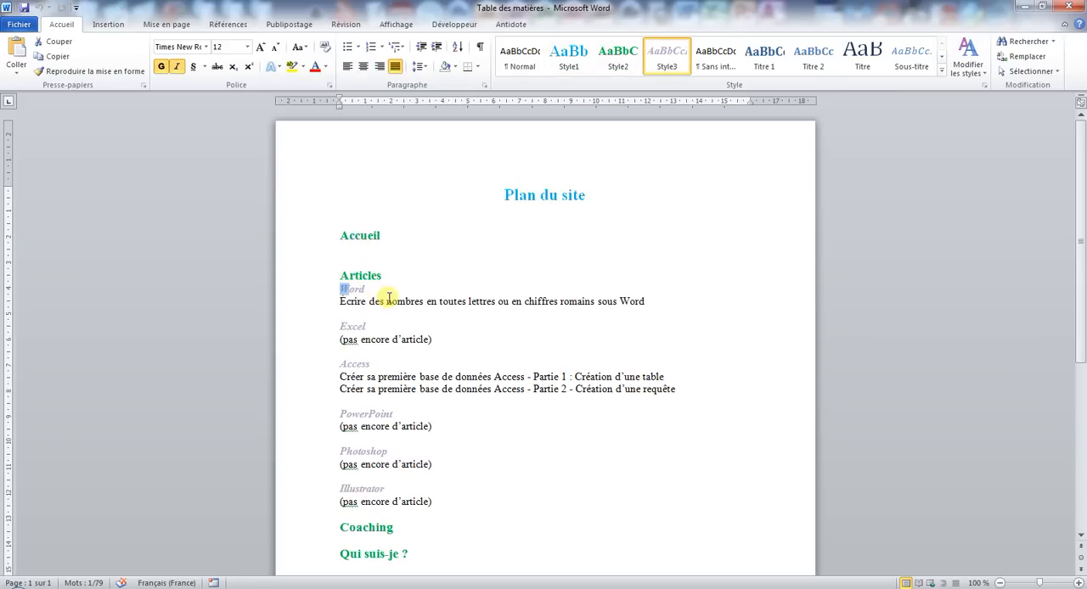
left_click(538, 367)
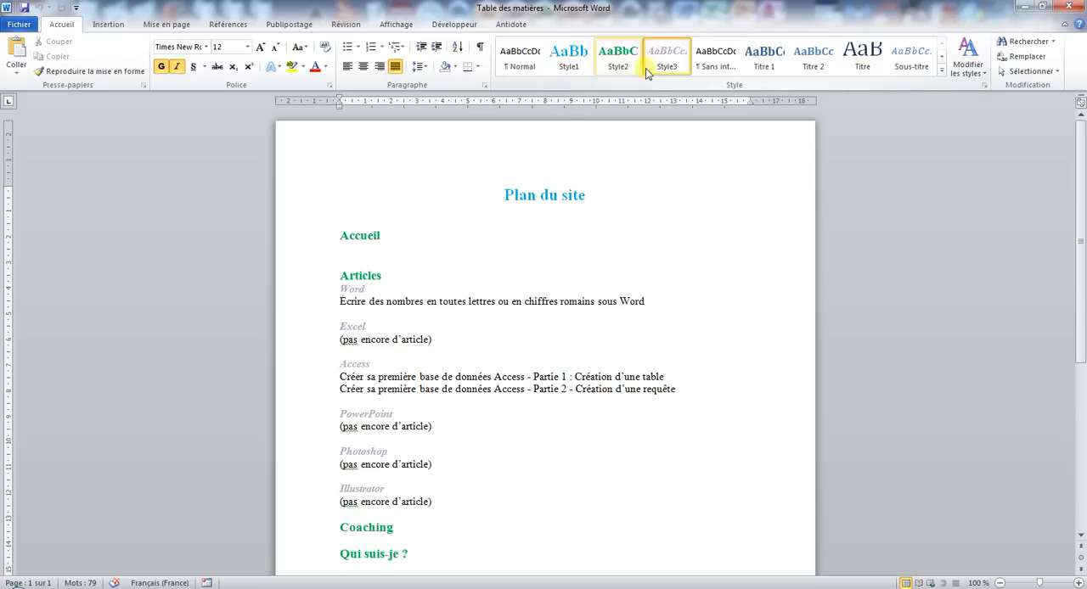
Select the Articles heading and look at the option for saving its formatting as a new quick style.
left_click(395, 263)
double_click(356, 275)
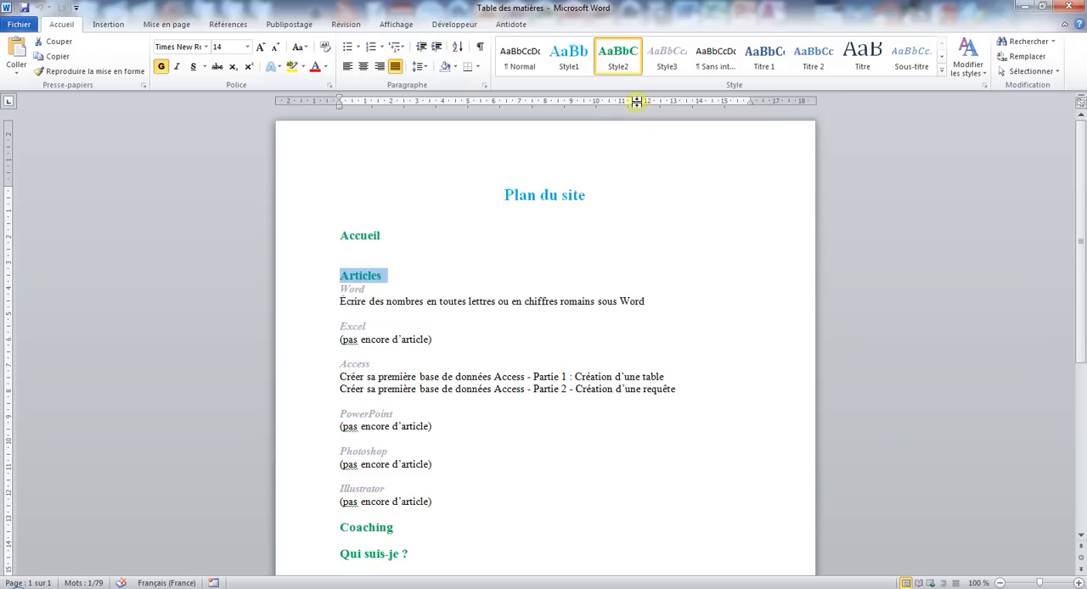
left_click(941, 70)
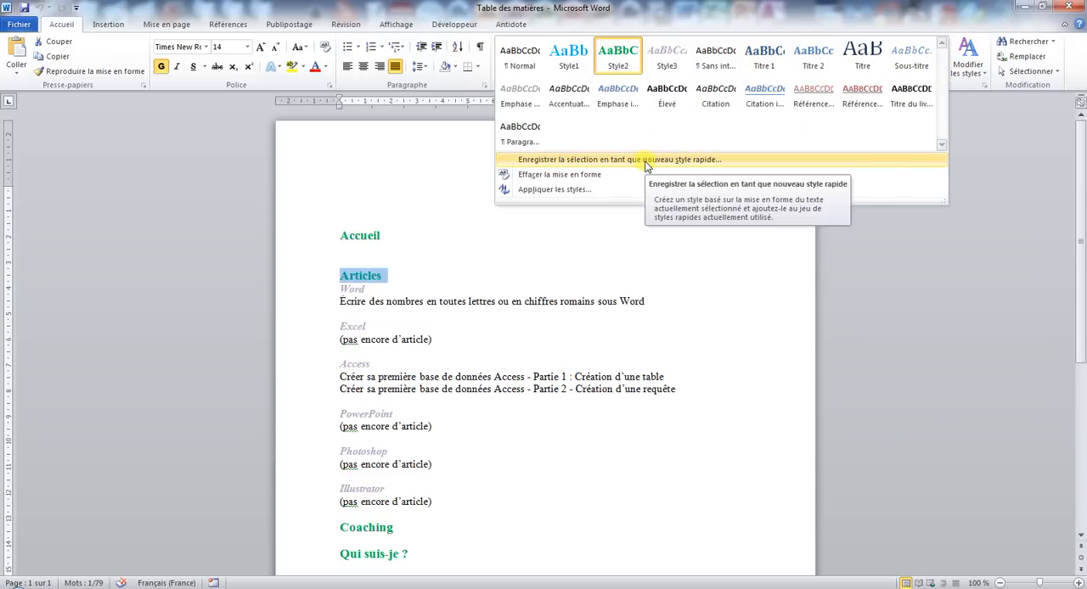
left_click(502, 226)
left_click(434, 255)
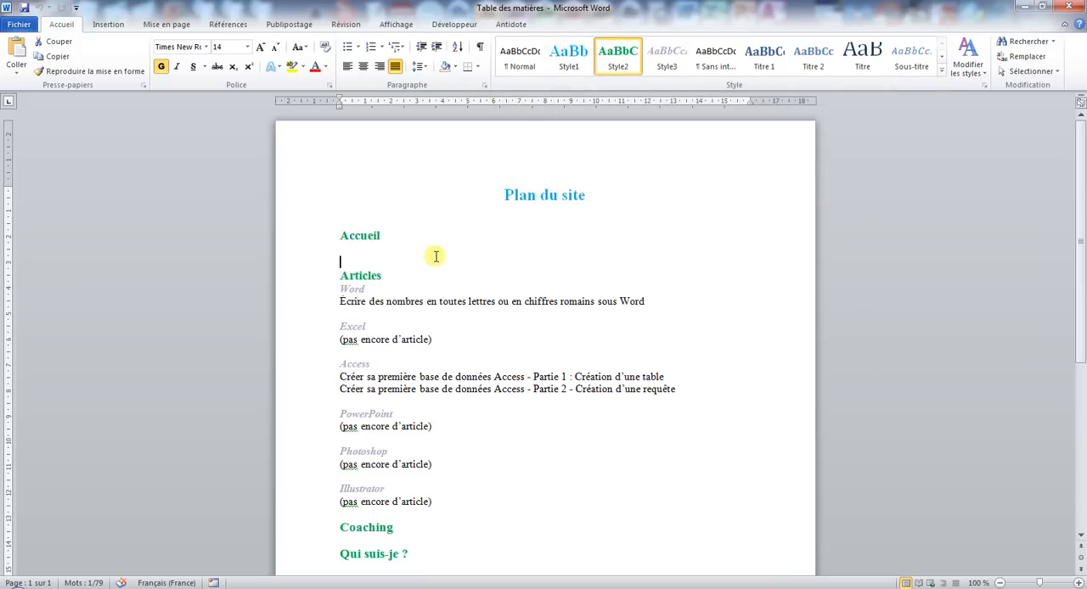
Save the Table des matières document on the desktop (Bureau) as a Modèle Word template.
left_click(12, 26)
left_click(48, 65)
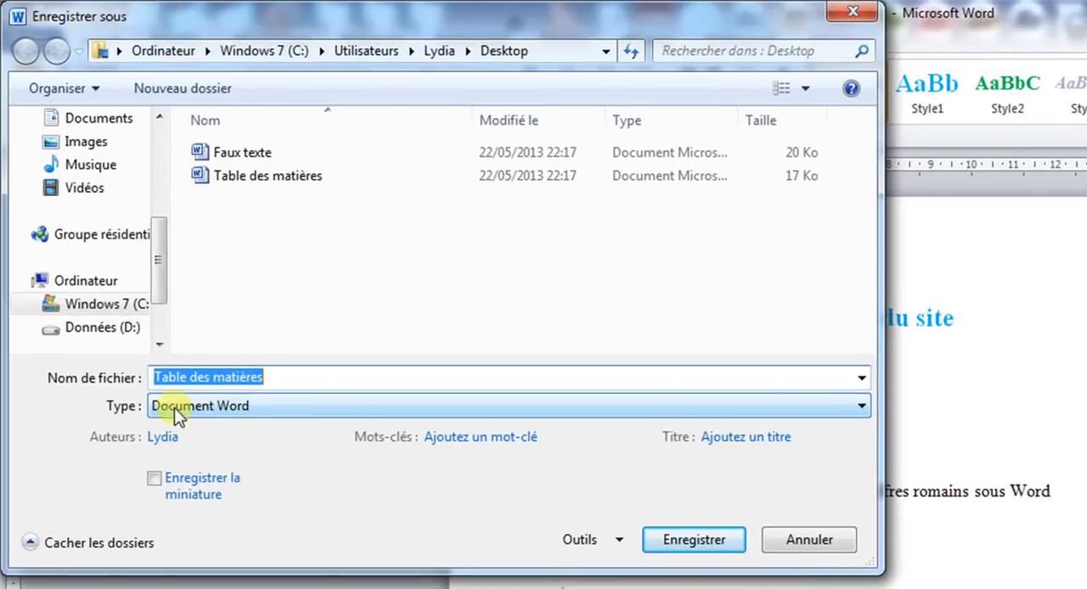
left_click(176, 413)
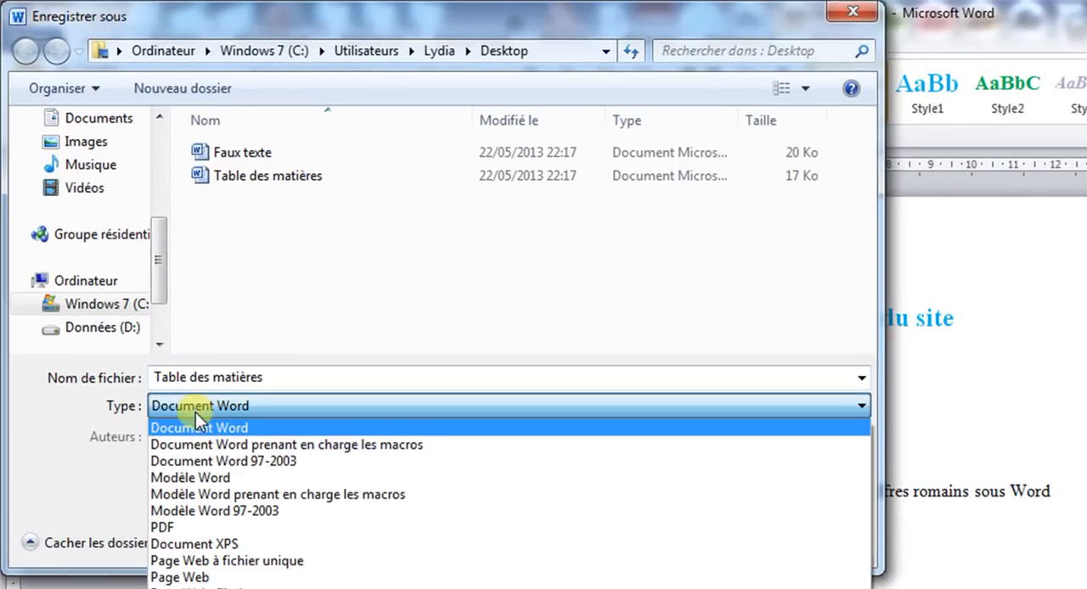
left_click(212, 479)
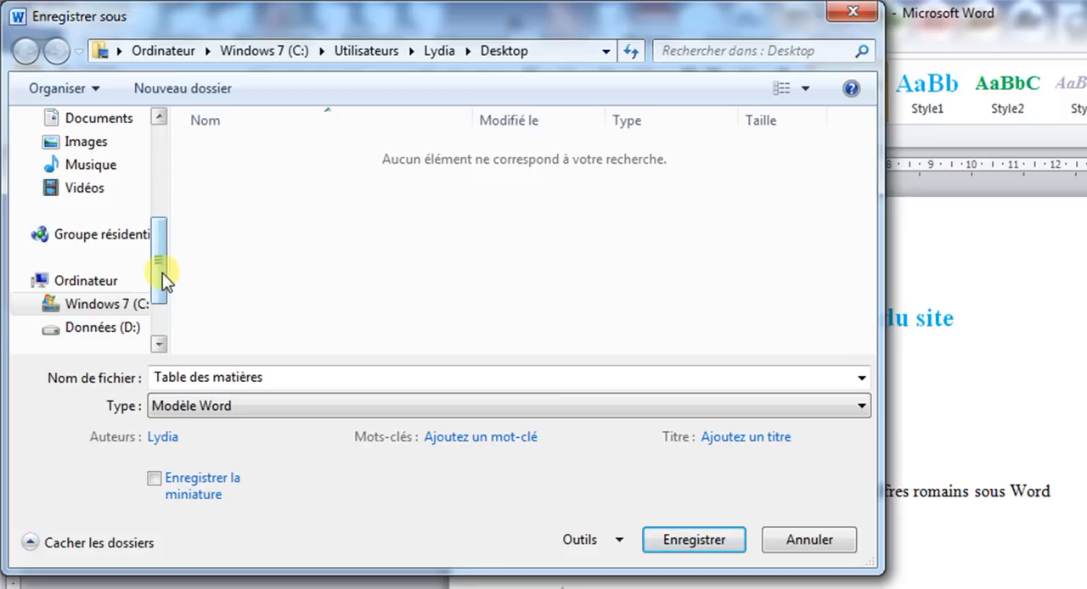
left_click_drag(166, 282, 166, 140)
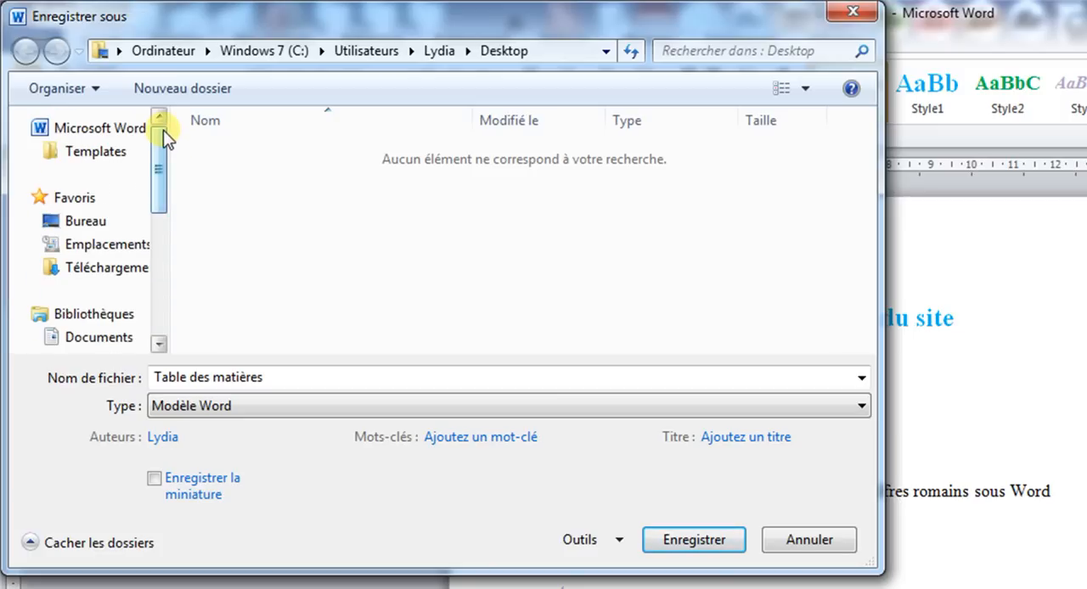
left_click(92, 224)
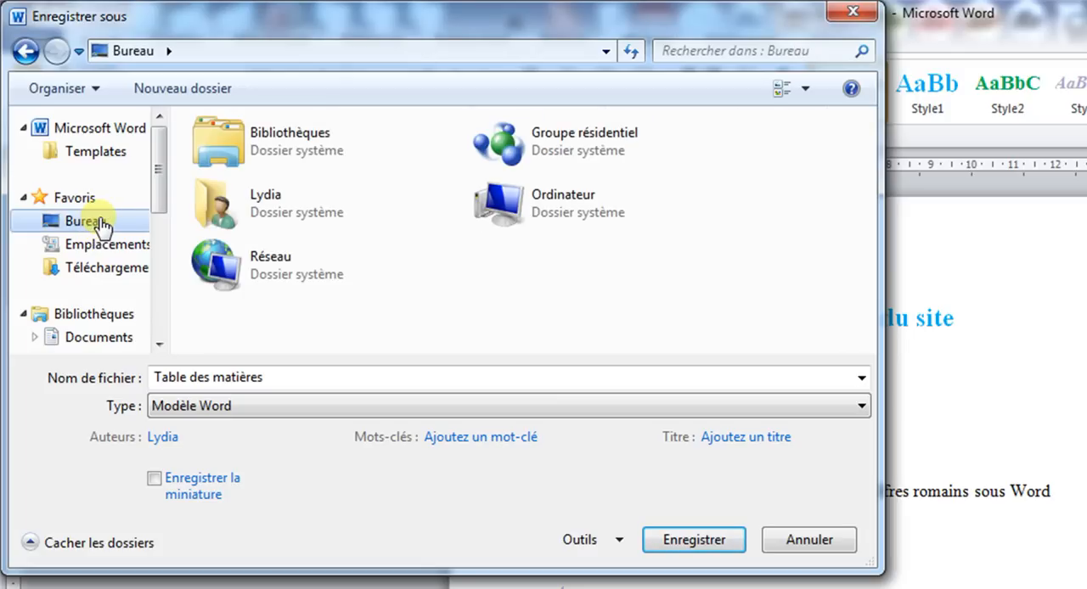
left_click(684, 546)
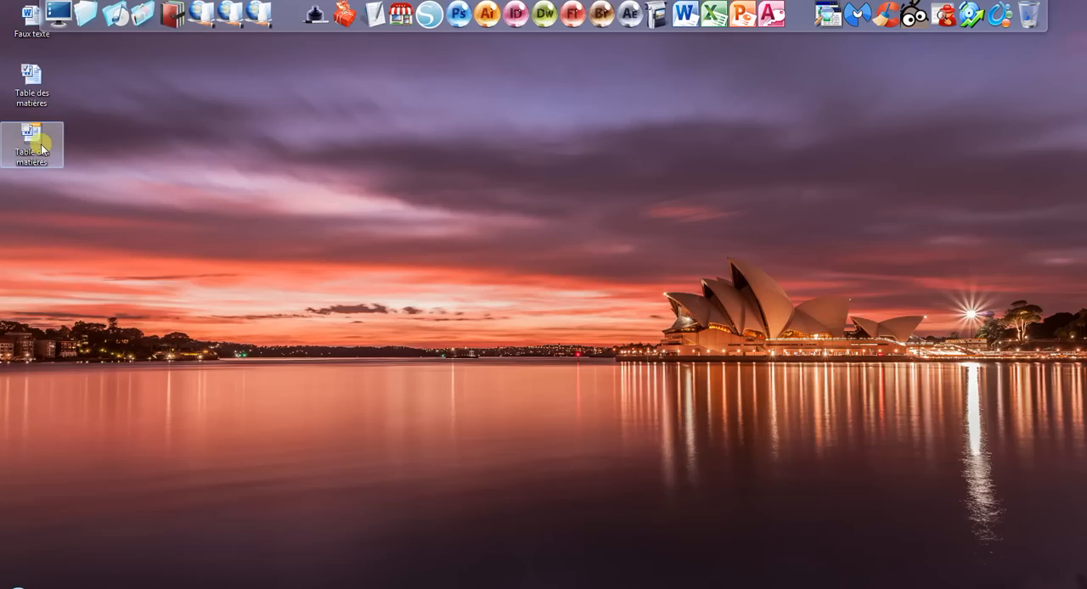
double_click(41, 148)
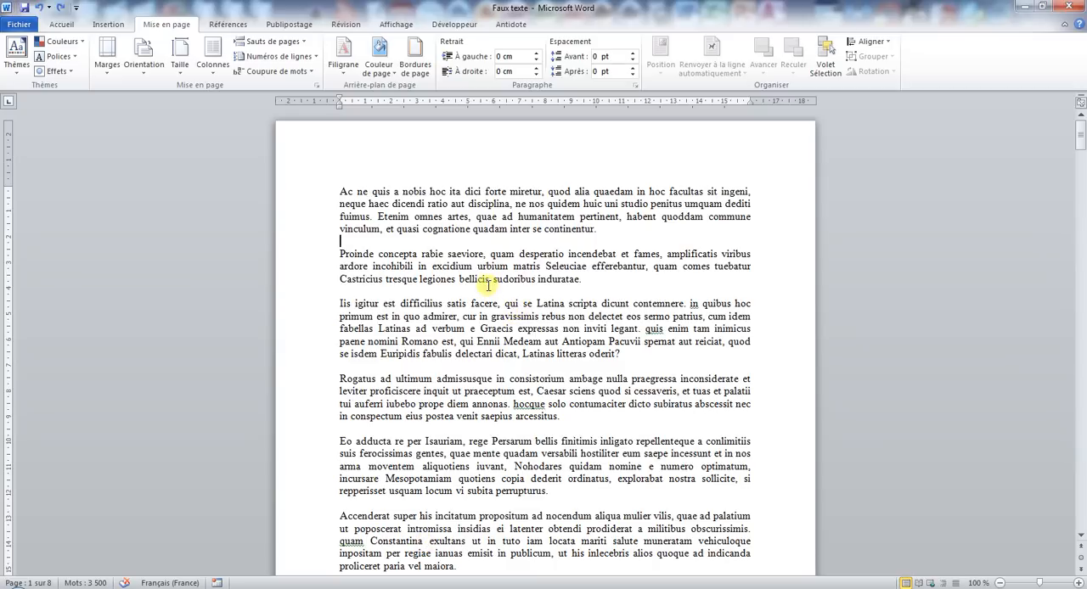
Check in Word's ribbon customization options where the Développeur tab is enabled, then leave the options without saving.
left_click(459, 24)
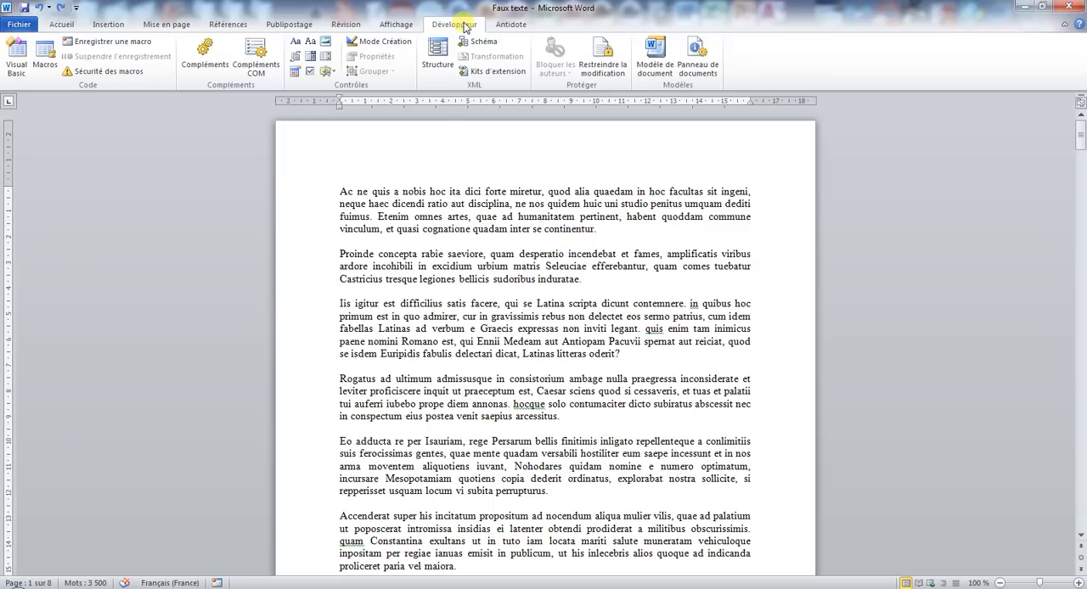
left_click(17, 26)
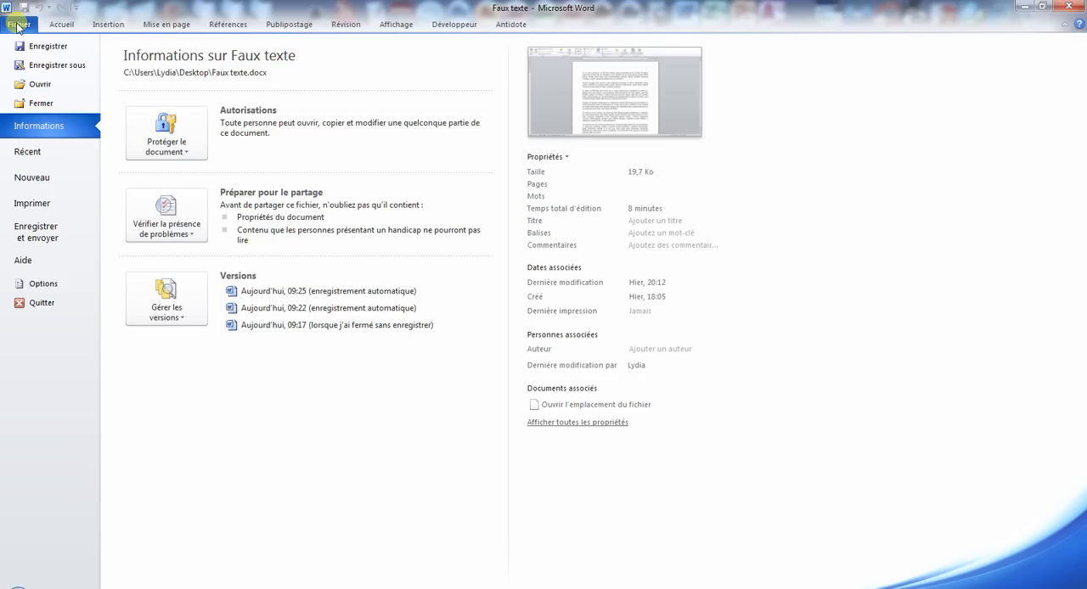
left_click(61, 286)
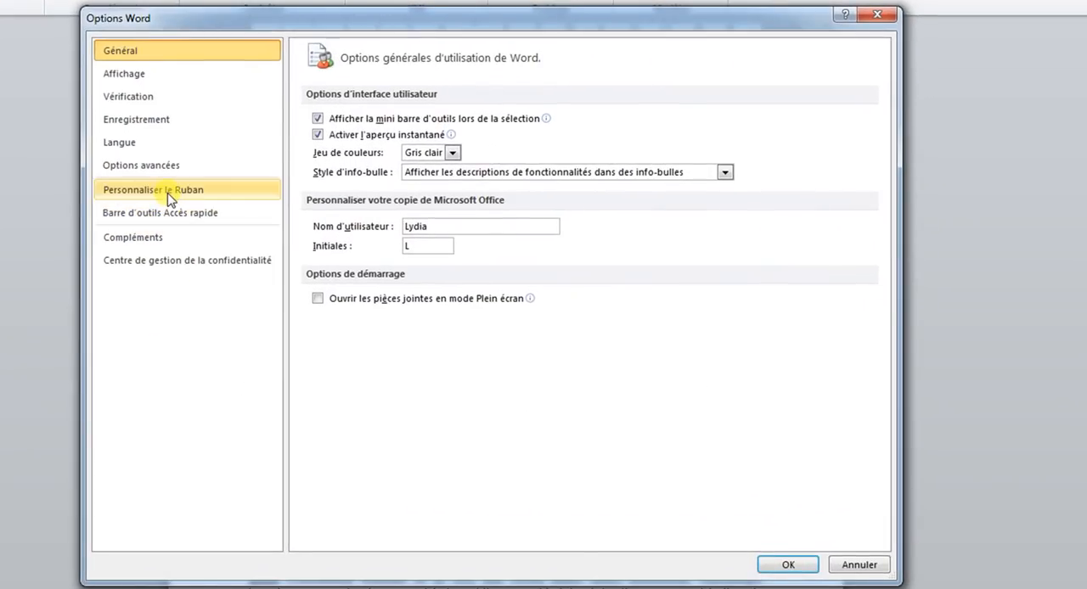
left_click(169, 199)
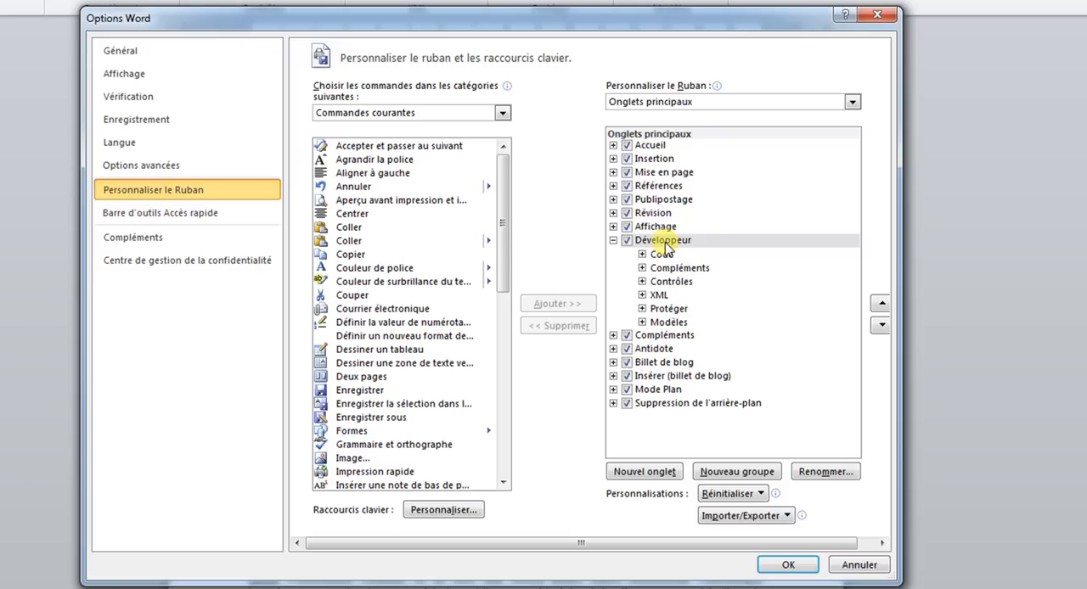
left_click(627, 243)
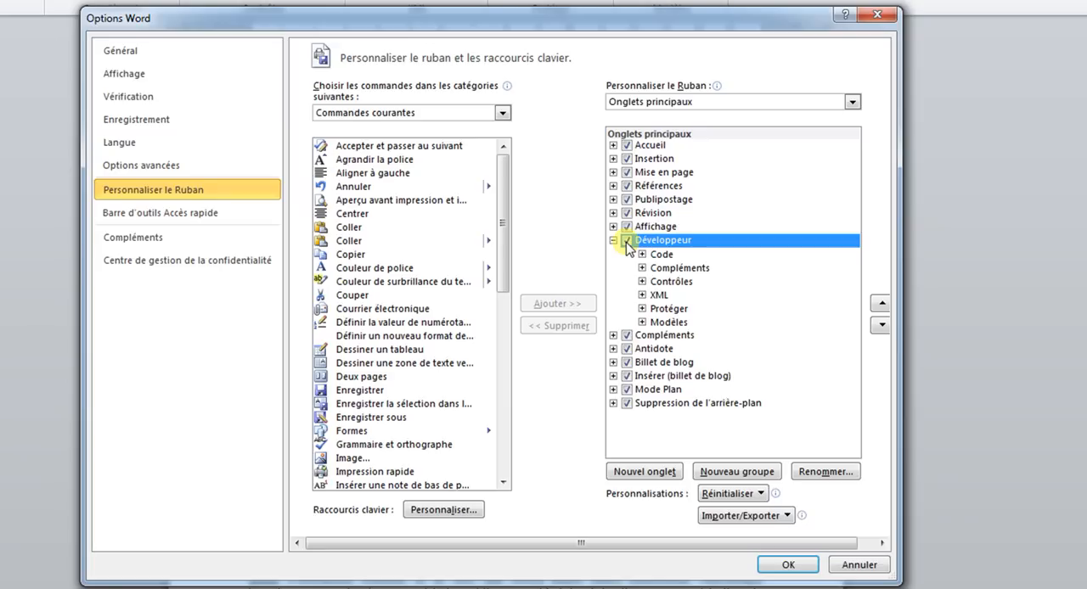
left_click(866, 565)
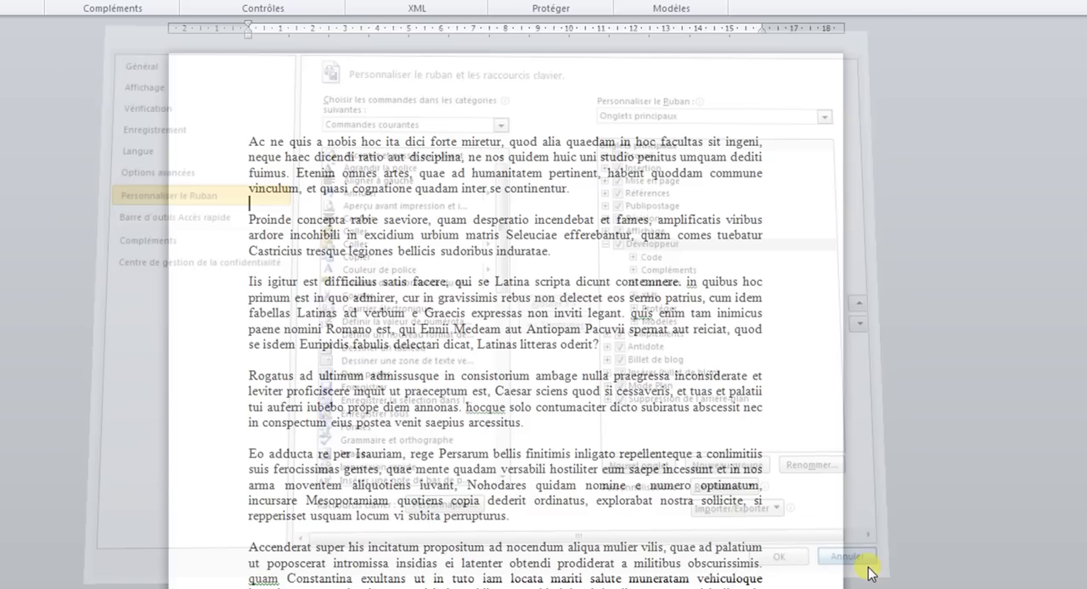
left_click(531, 251)
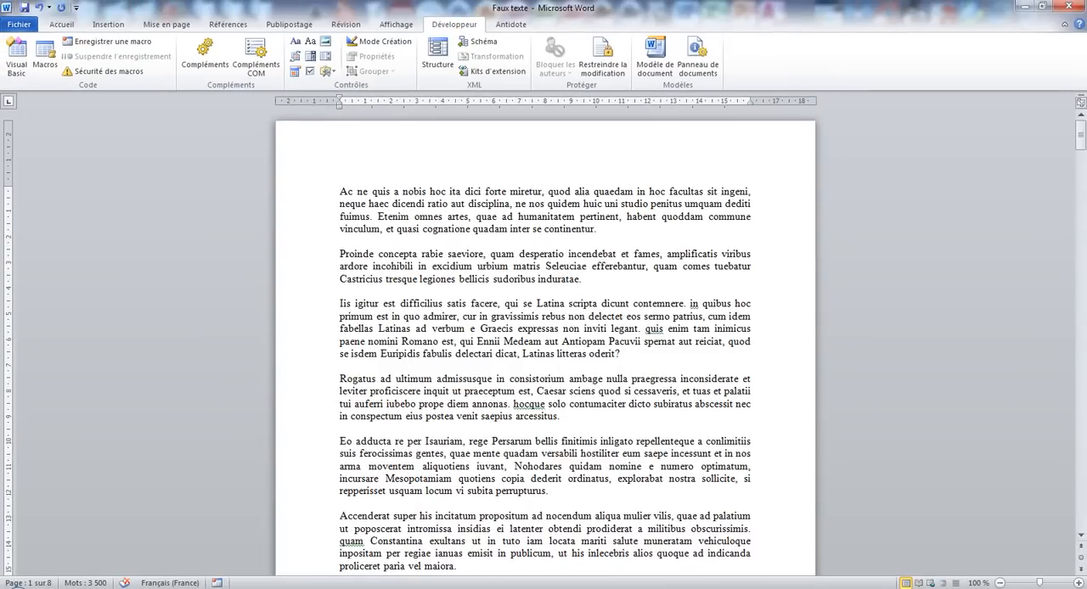
Attach the Table des matières template from the desktop to Faux texte, with automatic updating of document styles enabled.
left_click(651, 55)
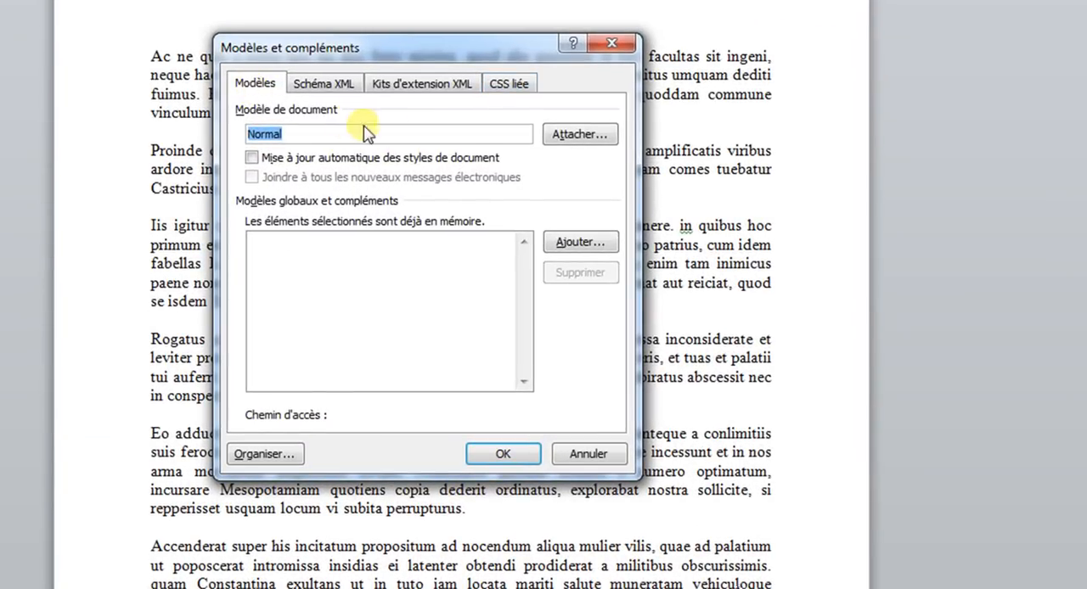
left_click(576, 138)
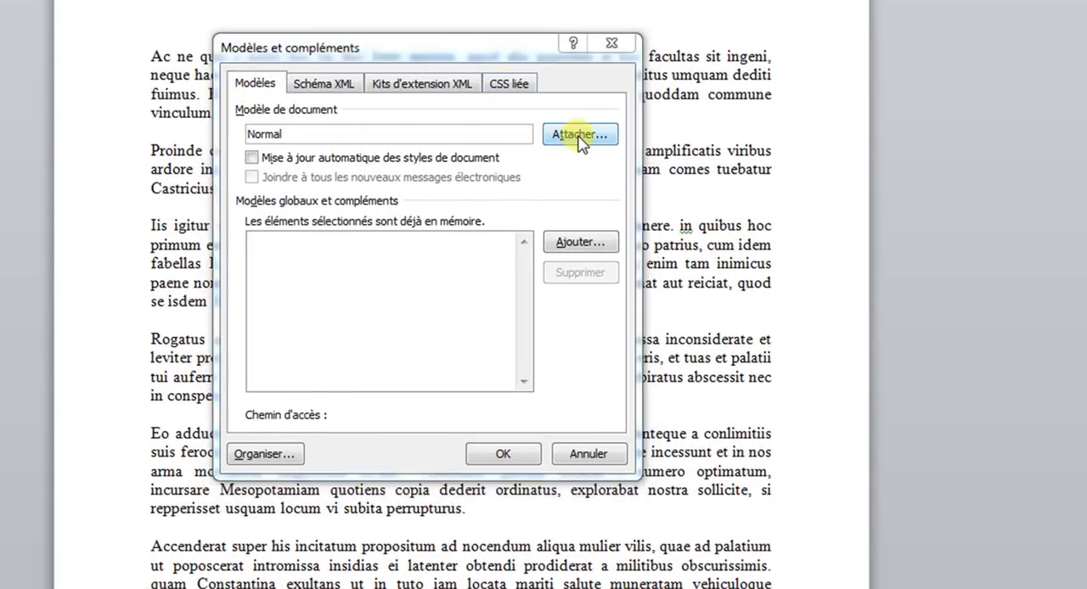
left_click_drag(351, 346, 352, 260)
left_click(316, 270)
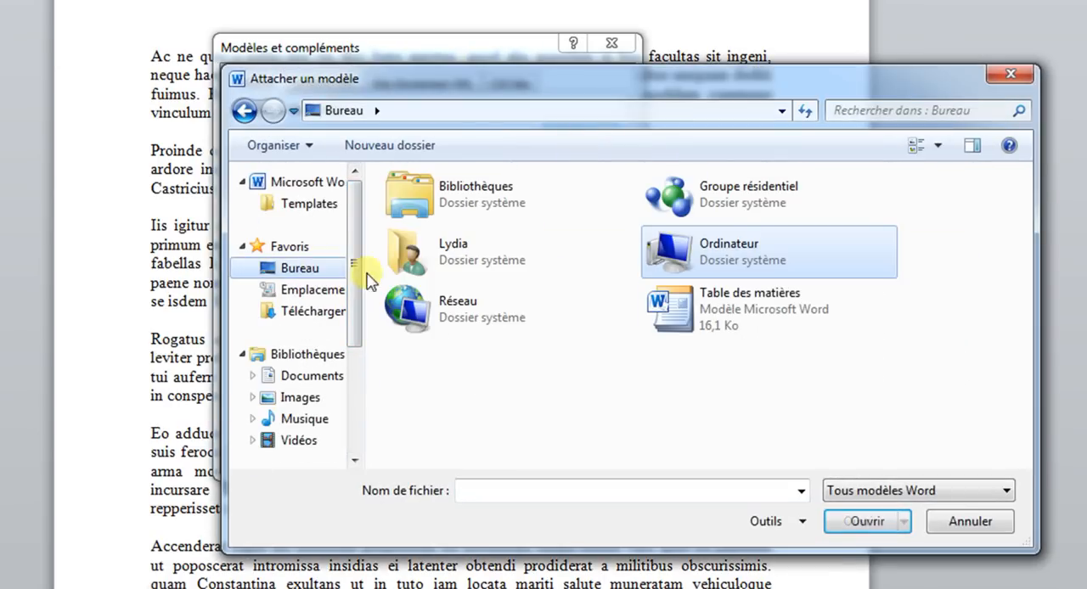
double_click(751, 321)
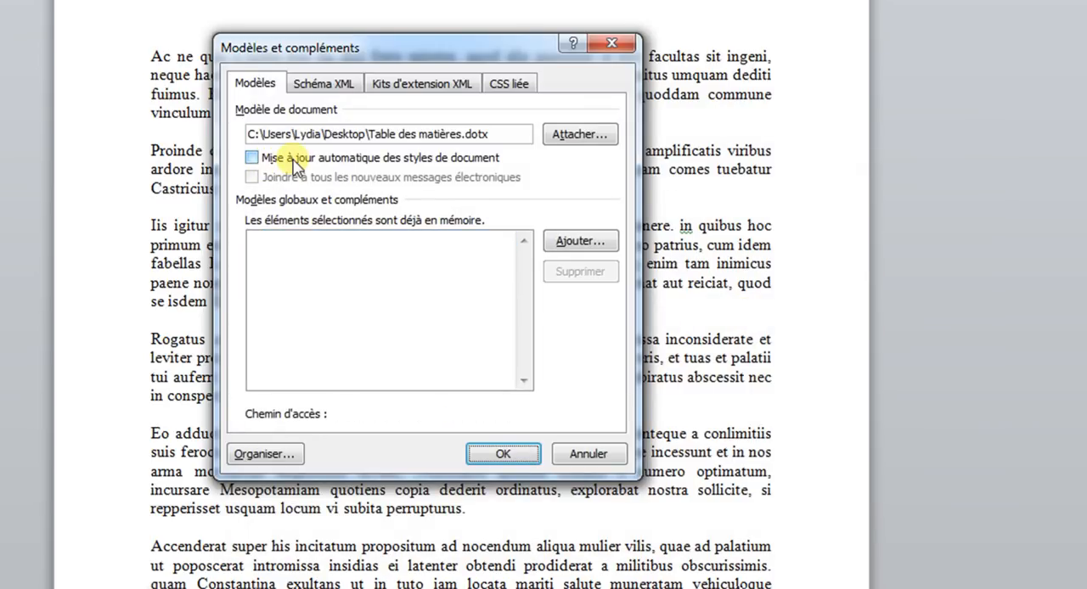
left_click(293, 161)
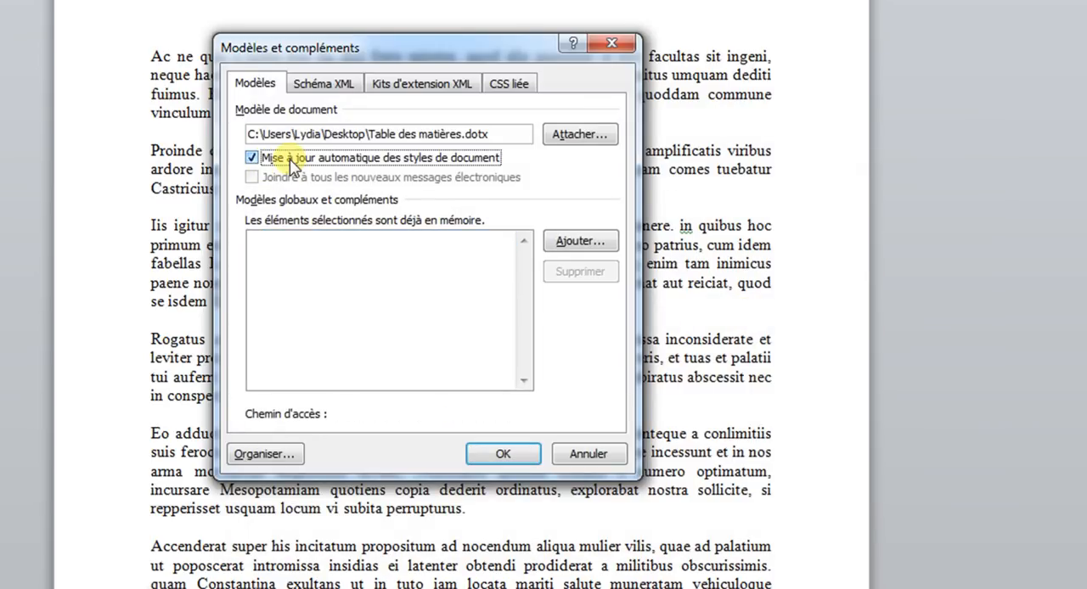
left_click(525, 461)
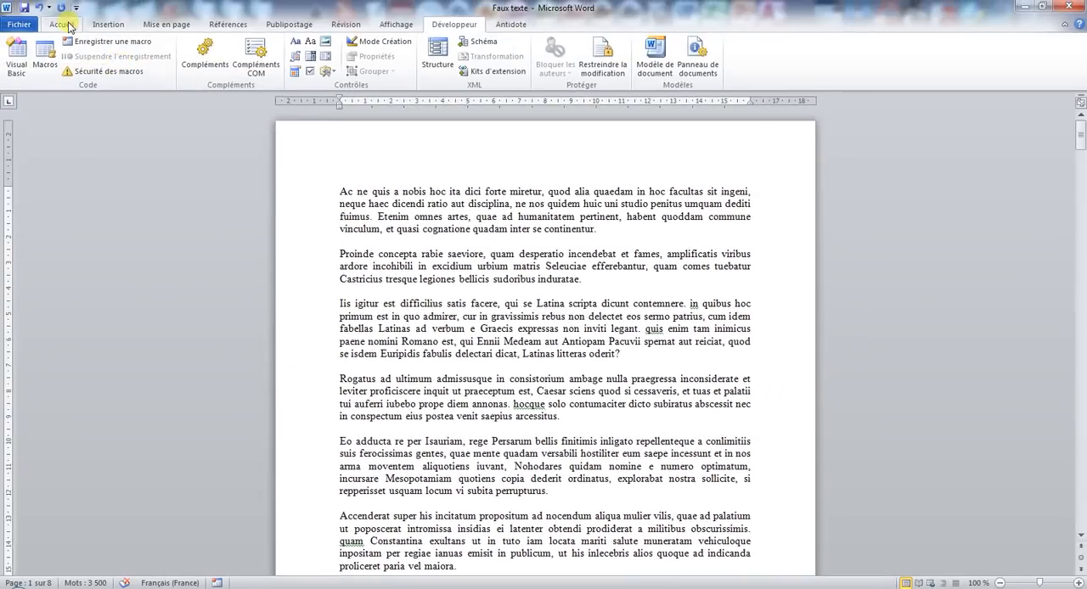
Apply Style1 to the first paragraph and Style2 to the second paragraph.
left_click(66, 24)
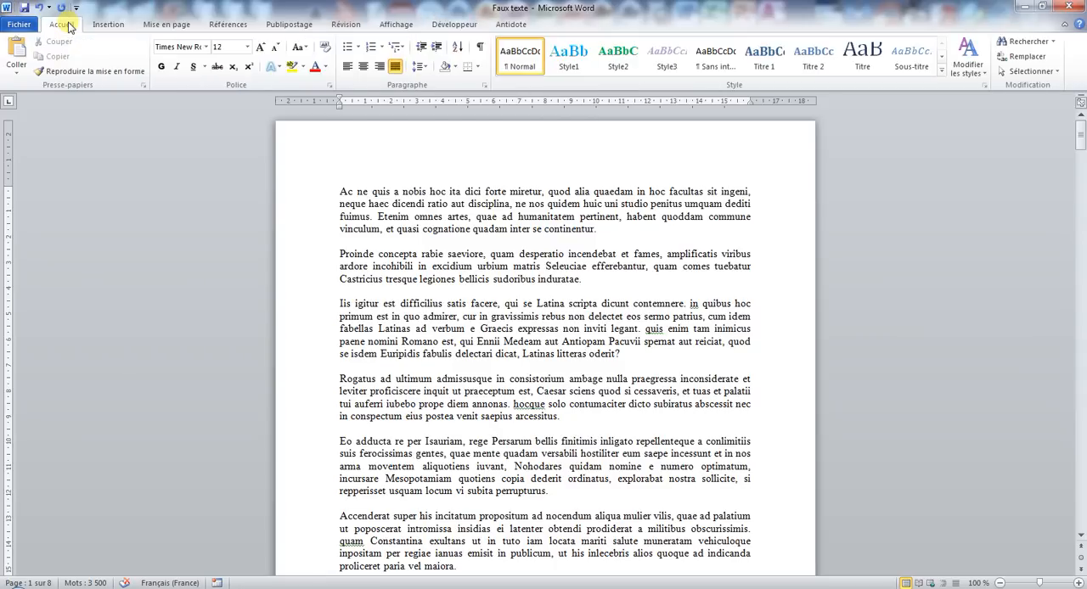
left_click_drag(315, 194, 322, 235)
left_click(569, 52)
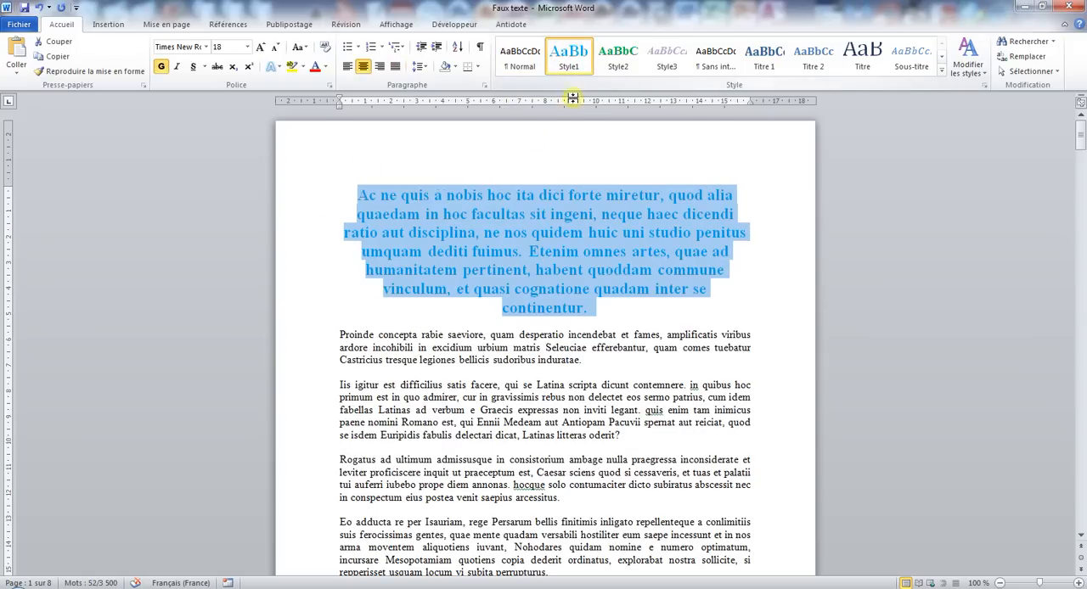
left_click_drag(303, 336, 305, 360)
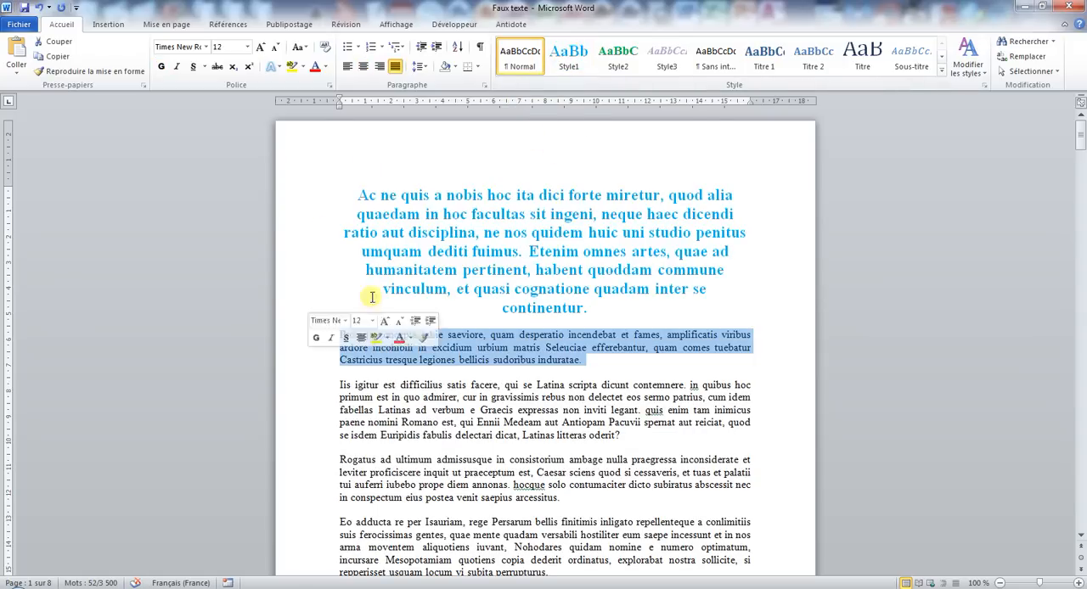
left_click(618, 55)
left_click(632, 246)
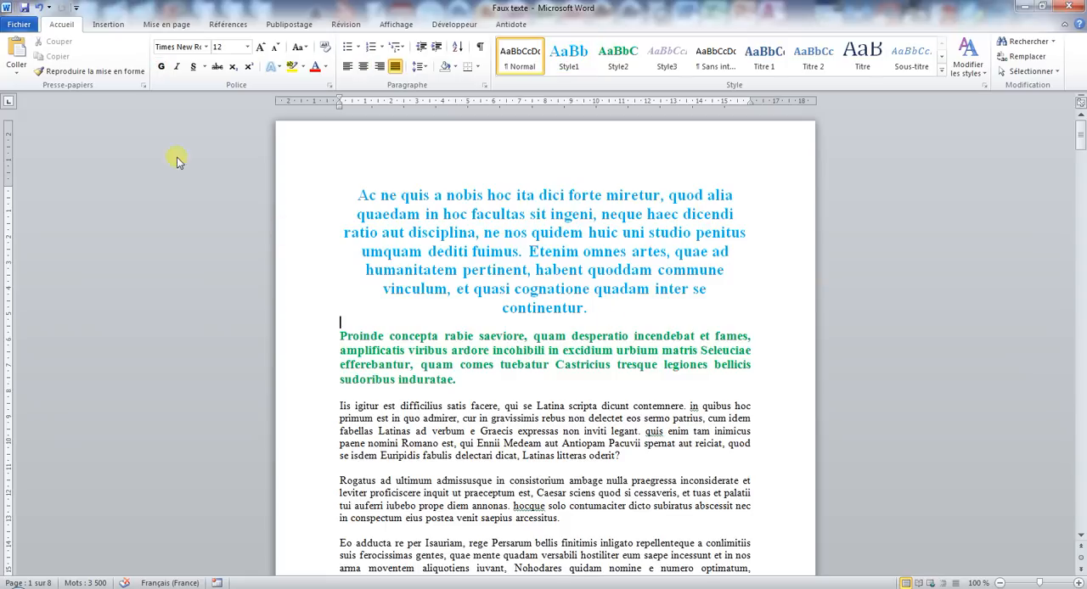
Undo the style changes on the first two paragraphs and deselect the text.
left_click(39, 12)
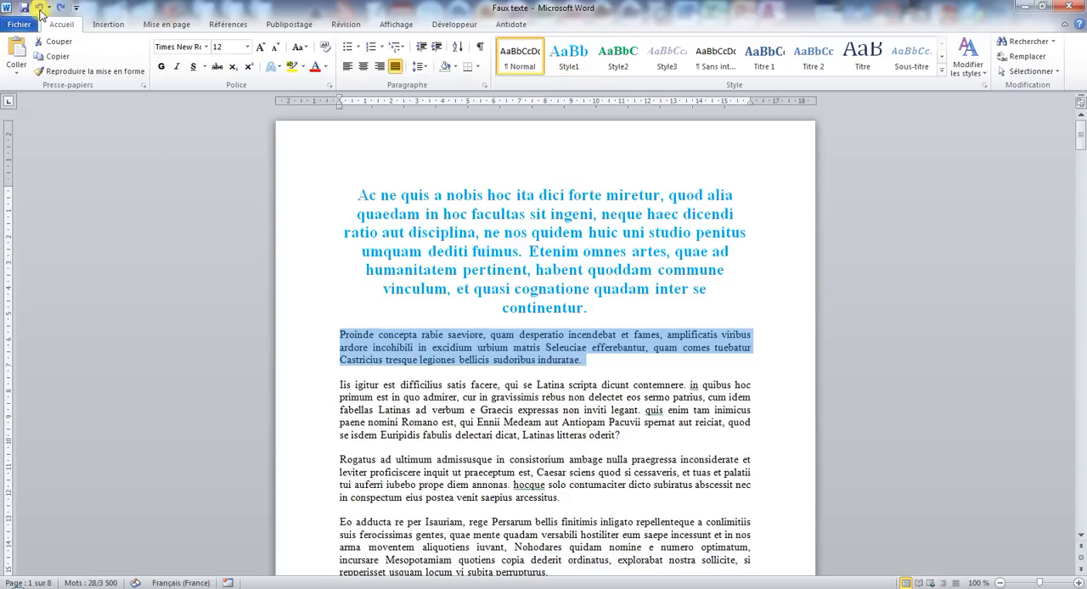
left_click(39, 12)
left_click(481, 276)
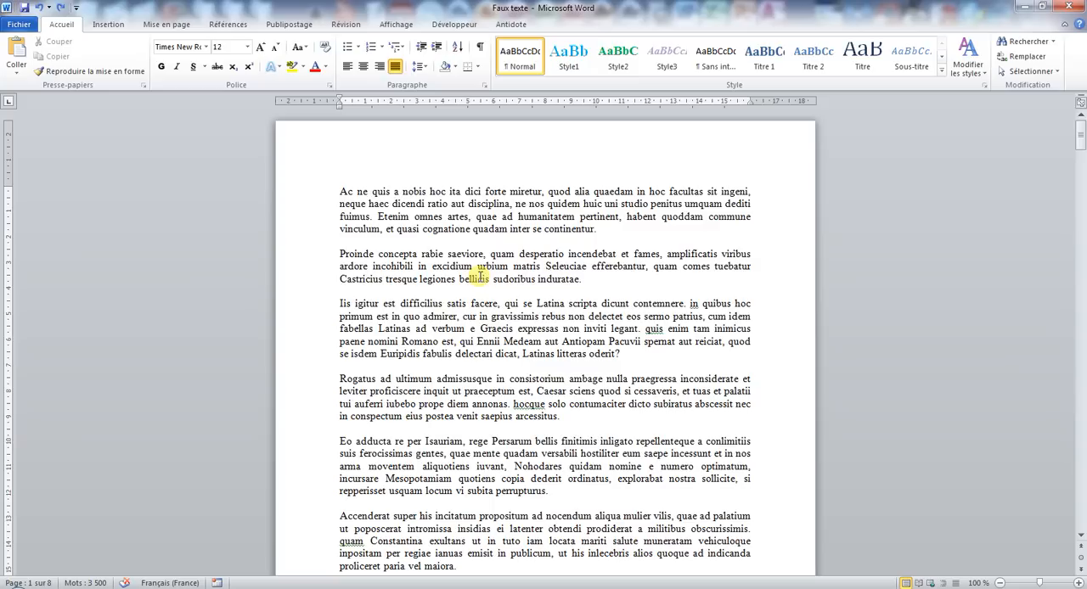
Insert the predefined Alphabet footer in the document and return to the body text.
left_click(110, 24)
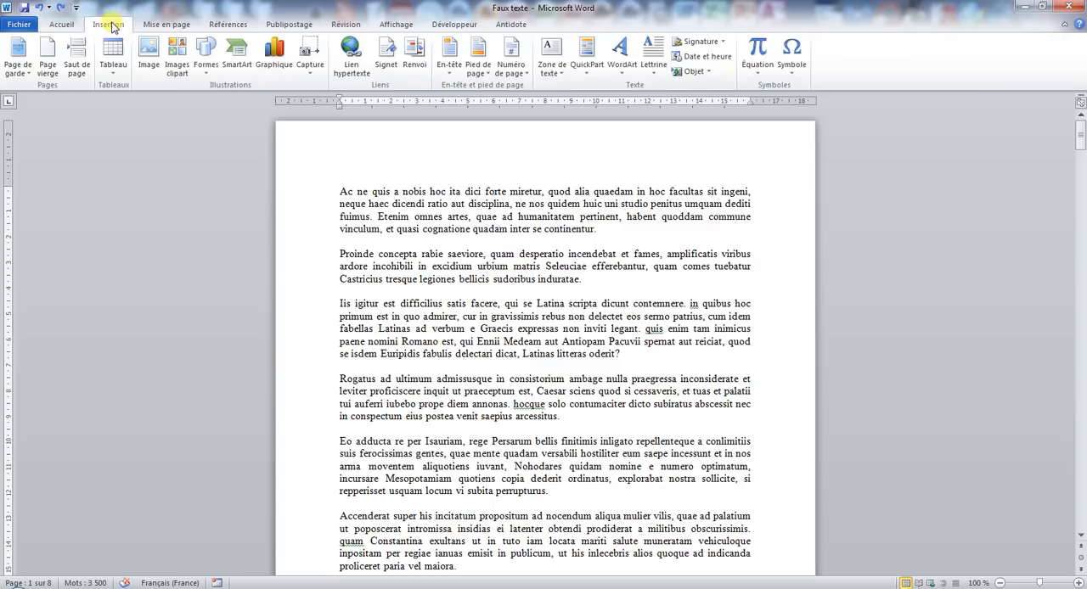
left_click(478, 67)
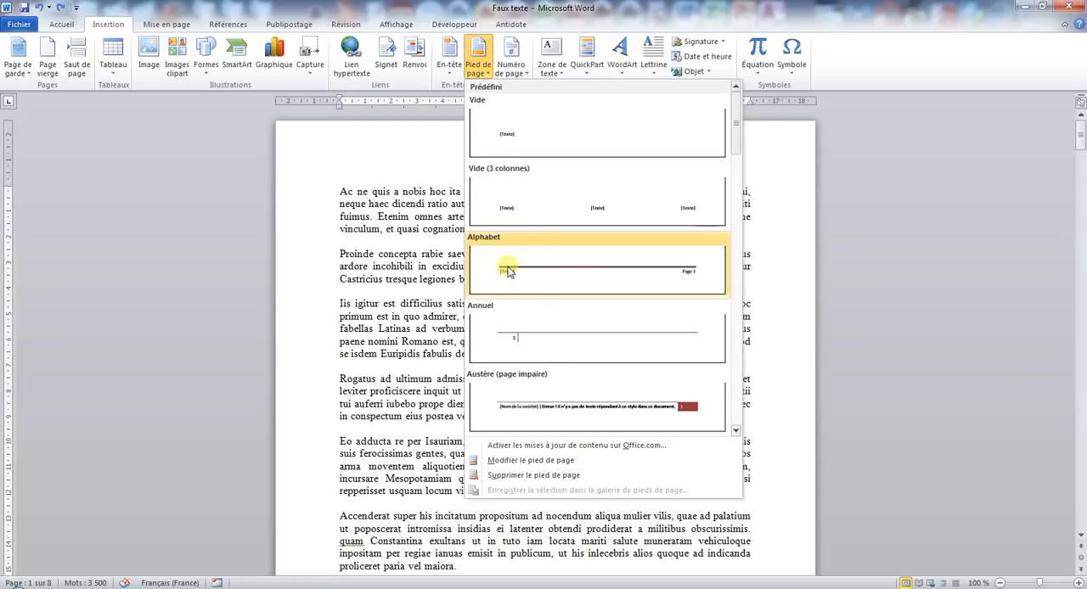
left_click(585, 275)
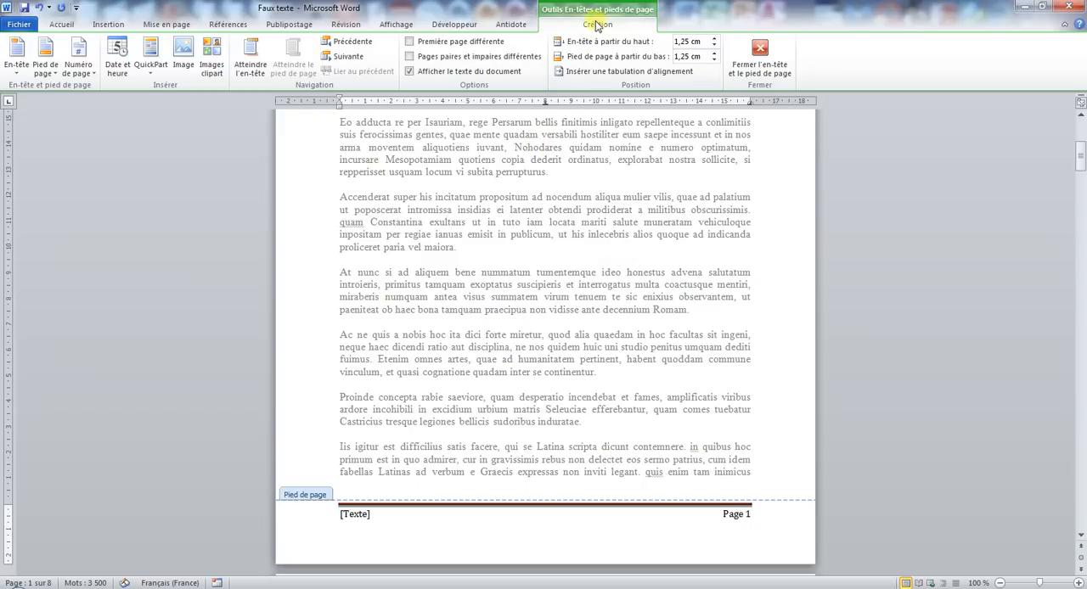
left_click(758, 56)
Open the page 1 footer for editing and give the first page a different header and footer.
scroll(604, 249, "down", 6)
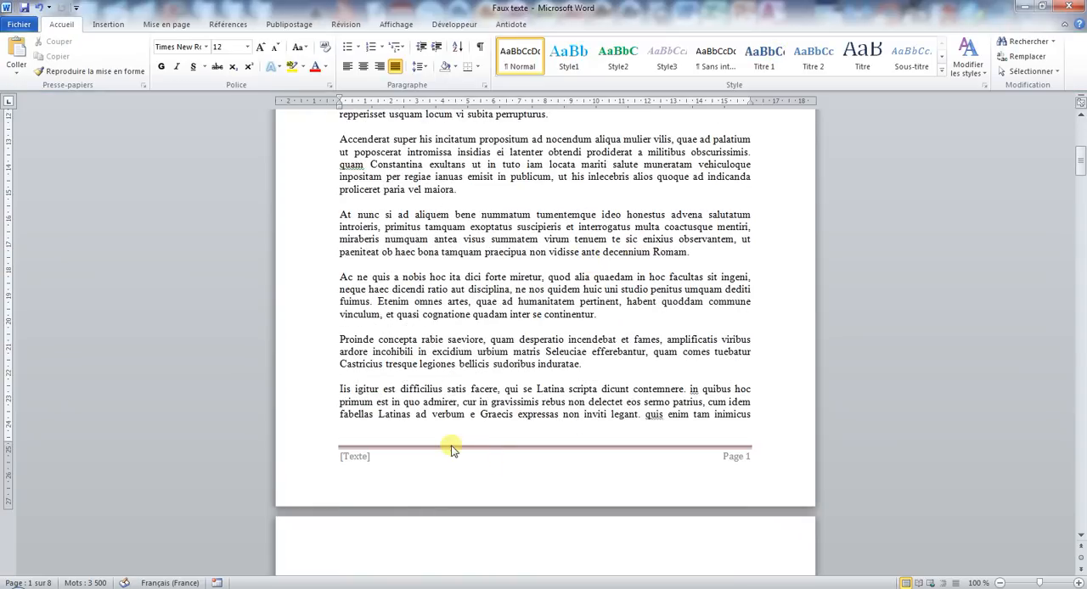
double_click(454, 453)
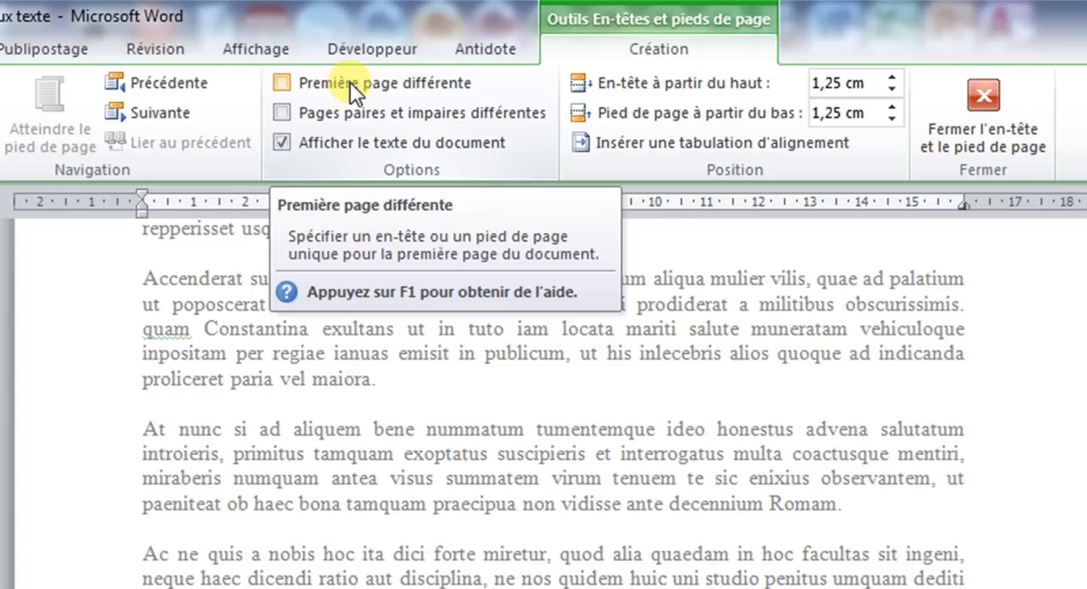
left_click(350, 82)
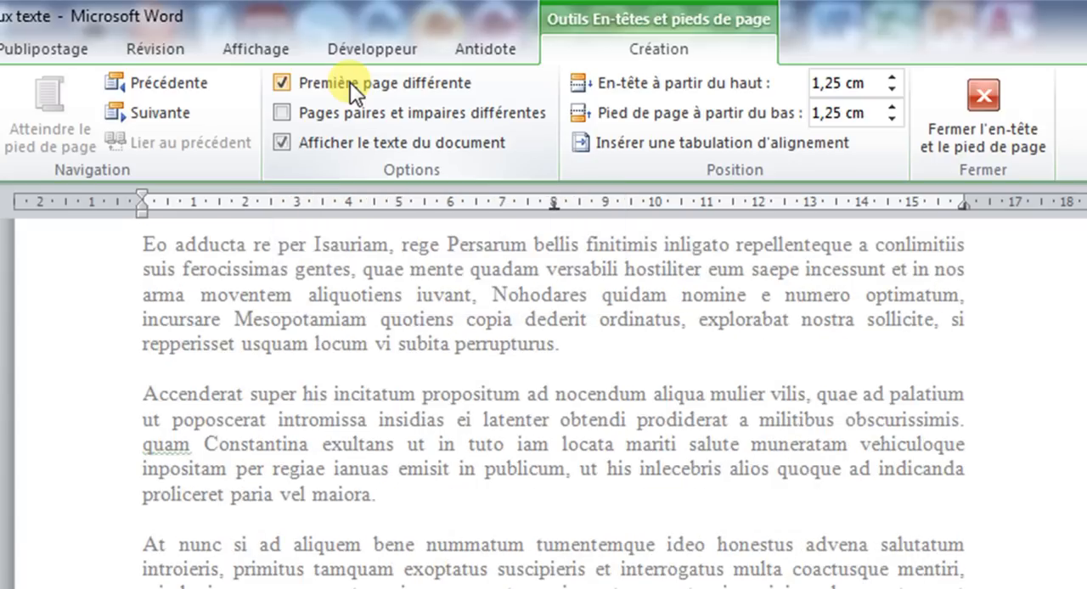
scroll(436, 320, "up", 2)
scroll(448, 462, "down", 15)
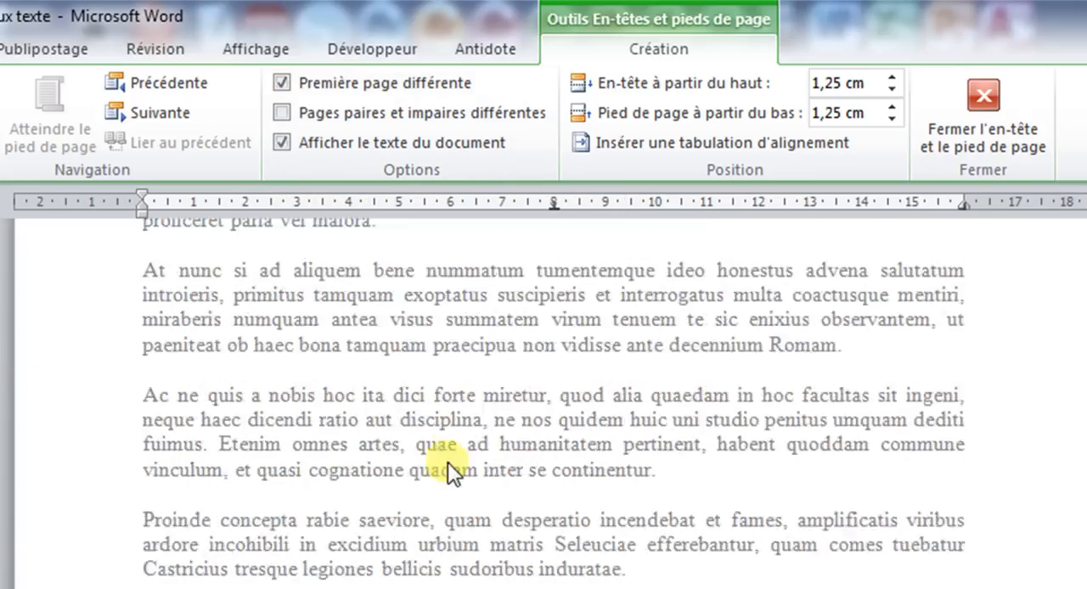
Set the page numbering to start at 0 from the page 2 footer and check the renumbered footer.
scroll(447, 475, "down", 5)
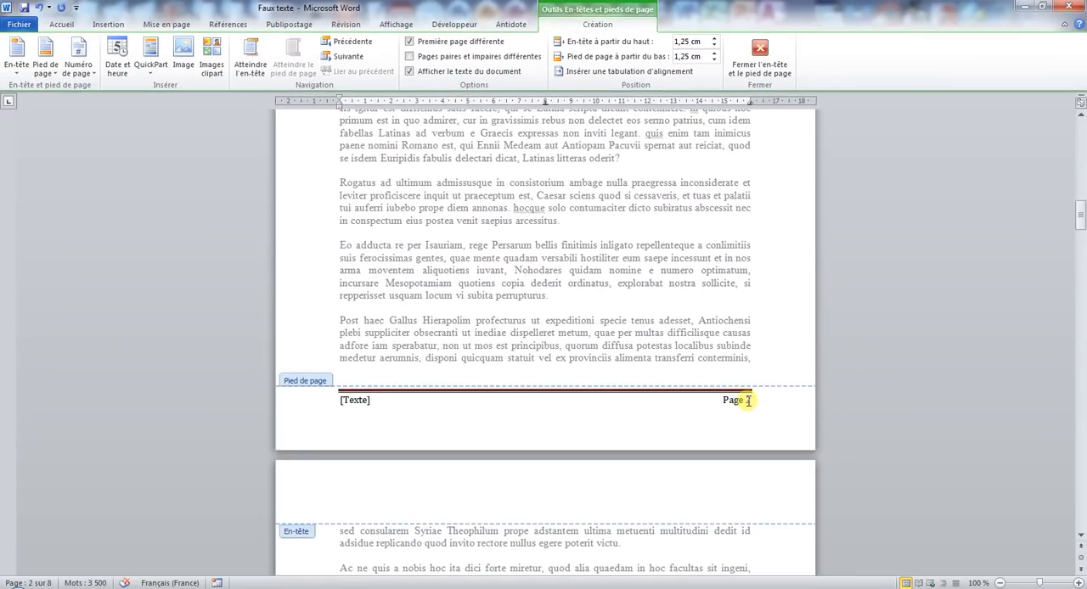
left_click(748, 400)
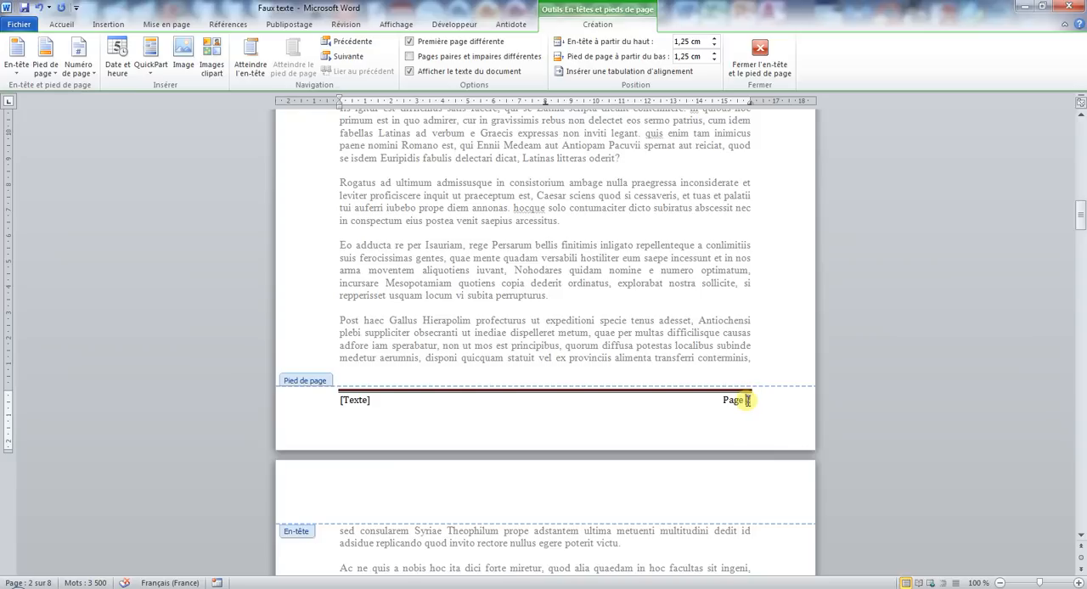
right_click(748, 400)
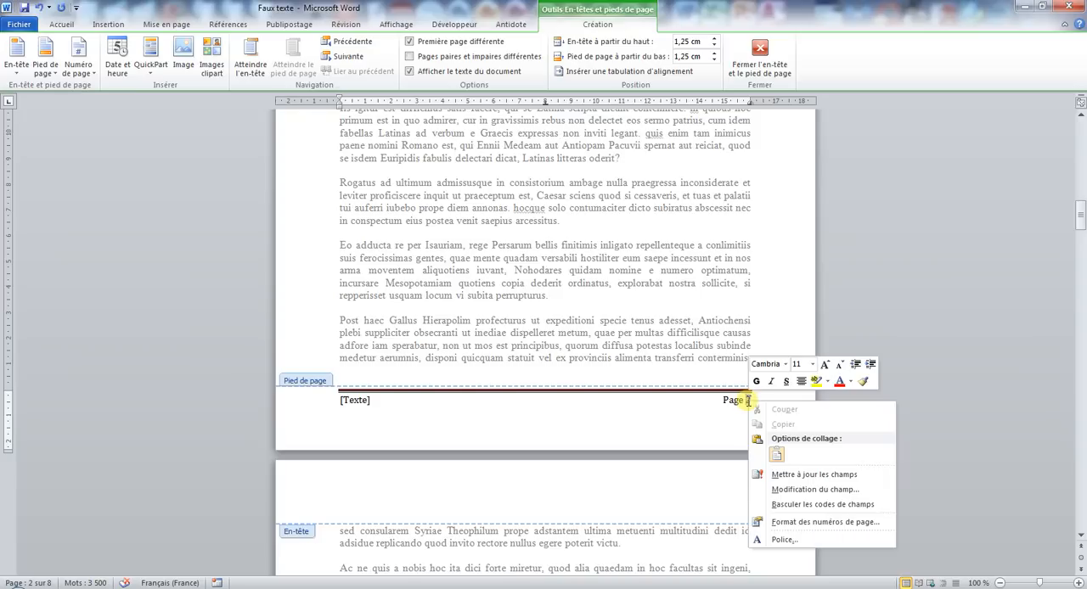
left_click(803, 522)
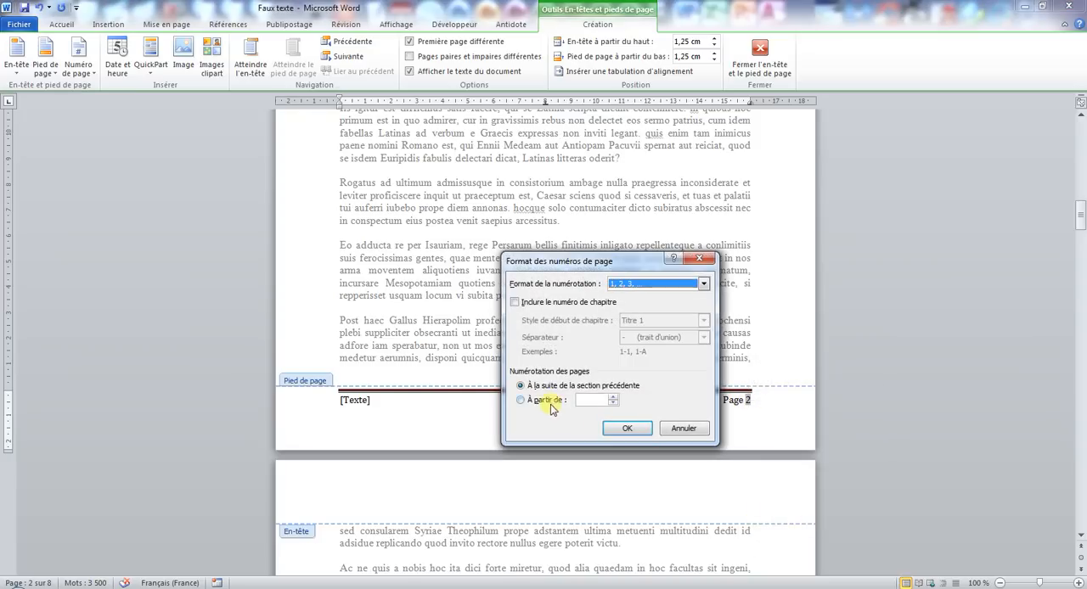
left_click(532, 404)
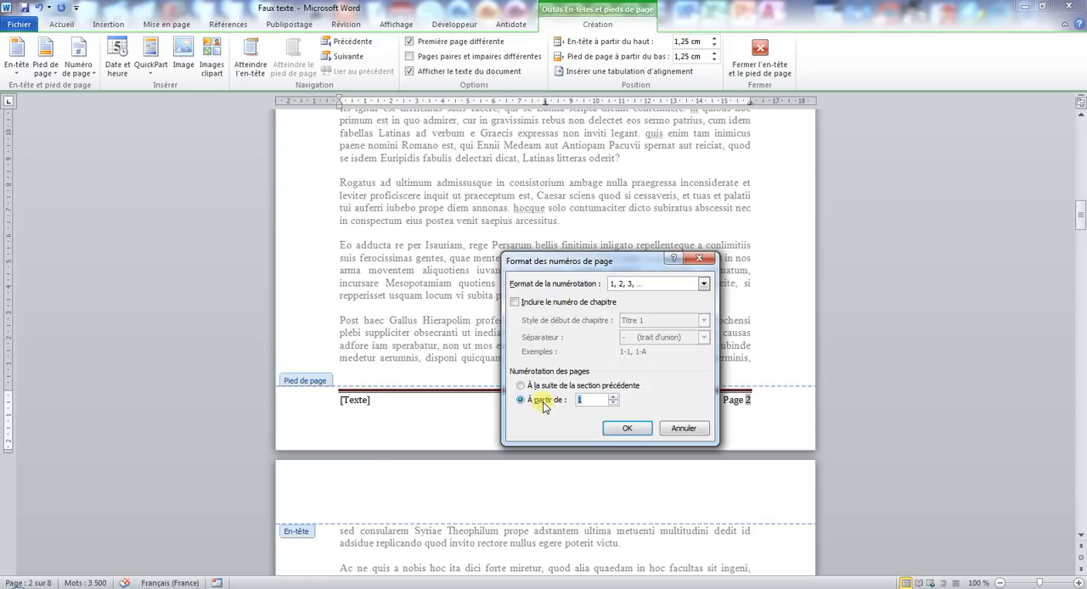
left_click(627, 428)
scroll(635, 420, "down", 5)
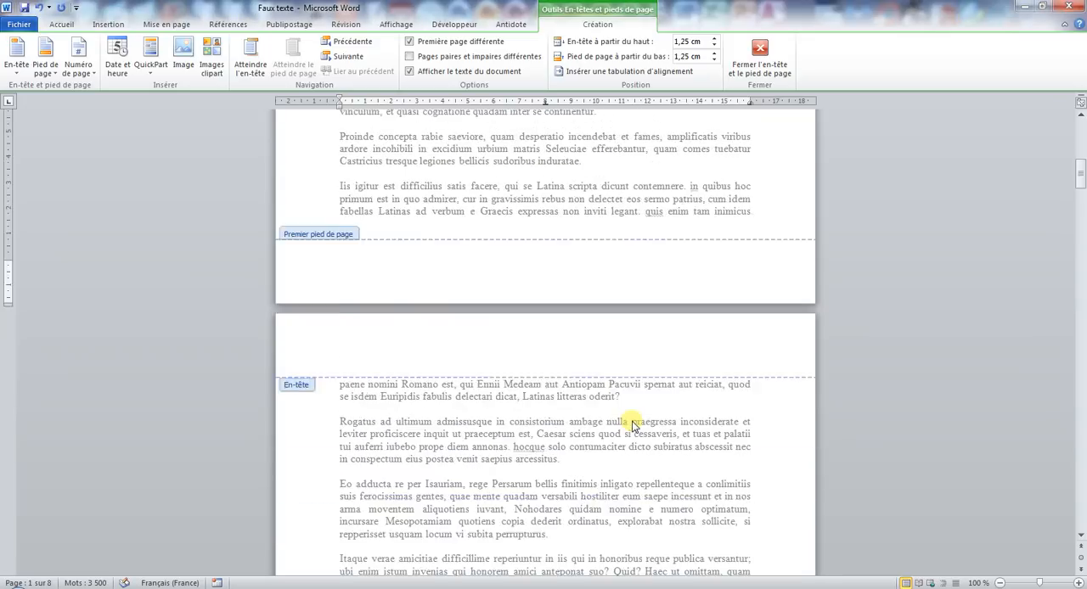
scroll(632, 427, "up", 15)
scroll(632, 427, "down", 16)
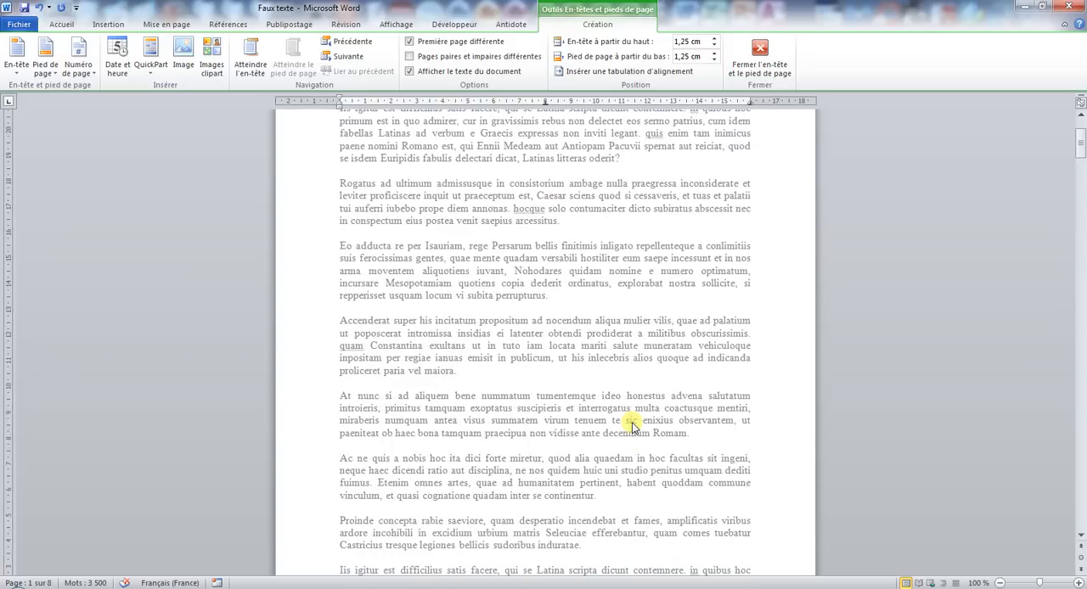
scroll(635, 424, "down", 6)
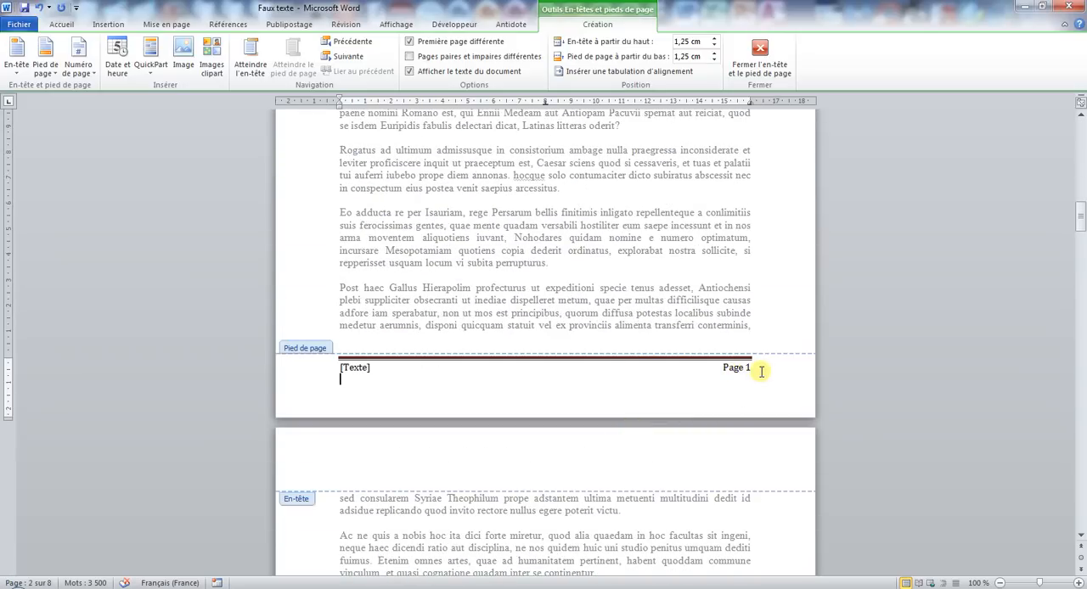
Undo the page-numbering change, check the footers on the first two pages, and return to the body text.
left_click(39, 9)
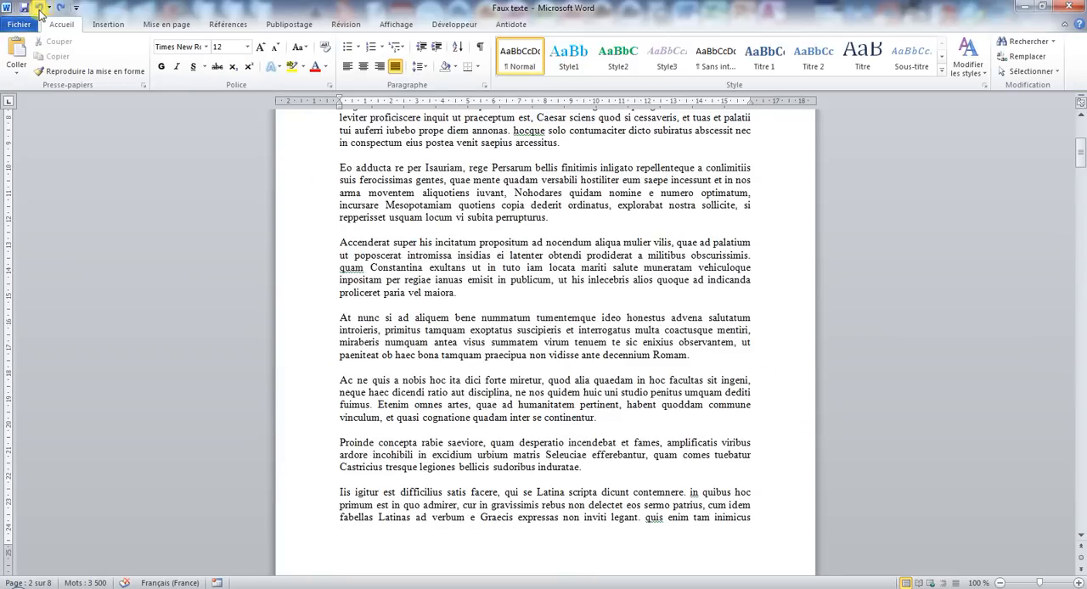
scroll(523, 330, "down", 5)
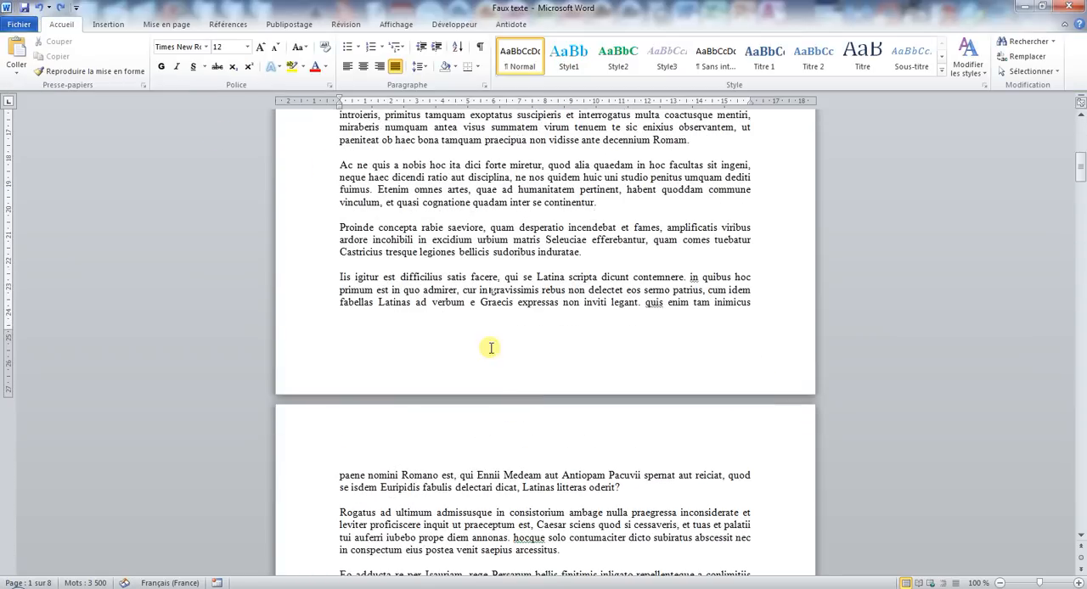
double_click(490, 348)
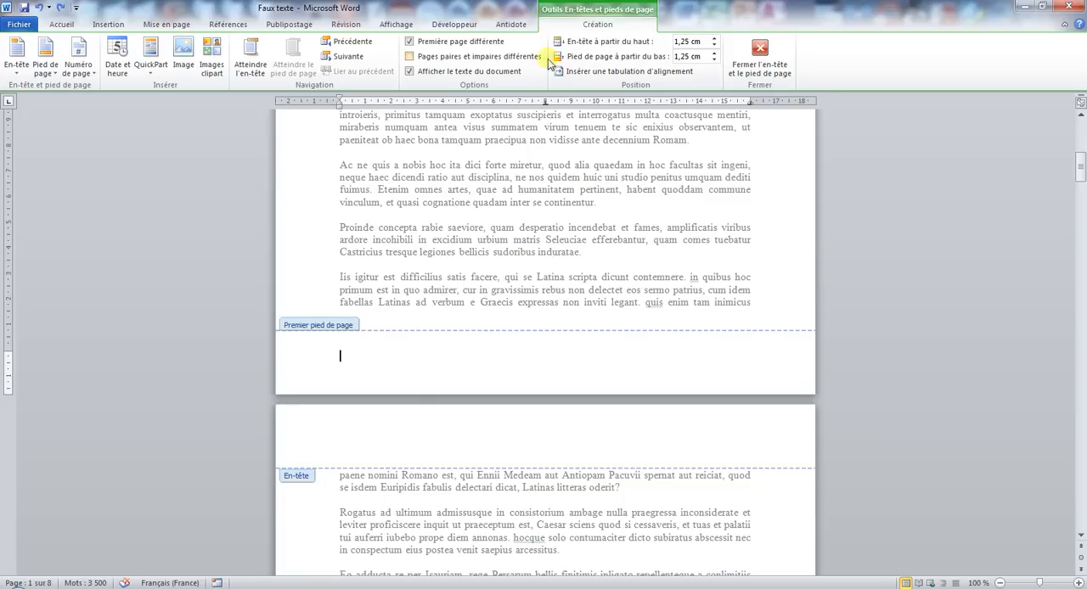
scroll(629, 321, "down", 9)
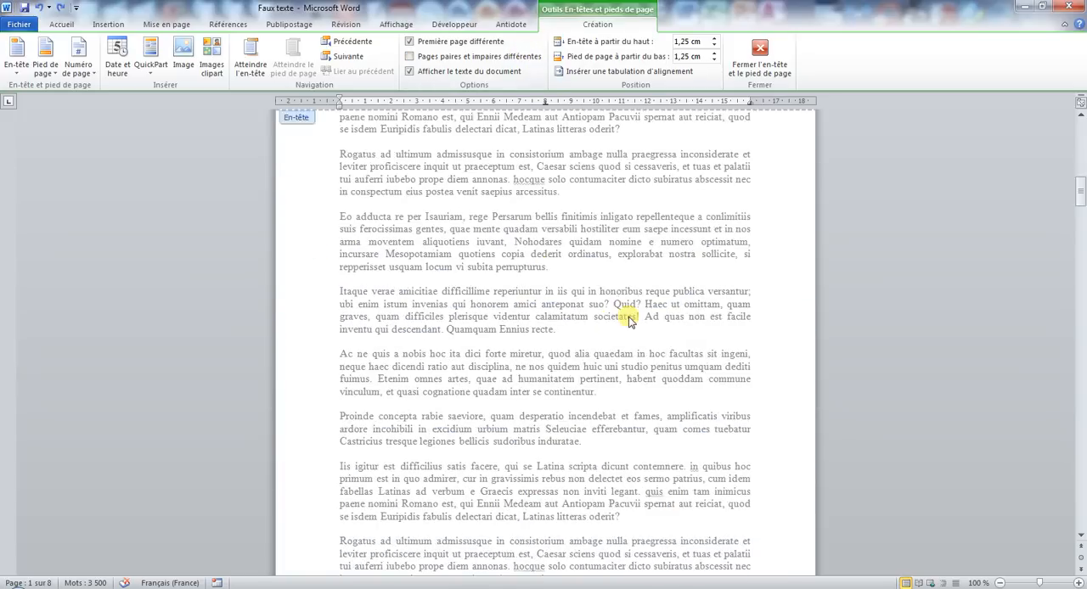
scroll(629, 321, "down", 12)
left_click(735, 337)
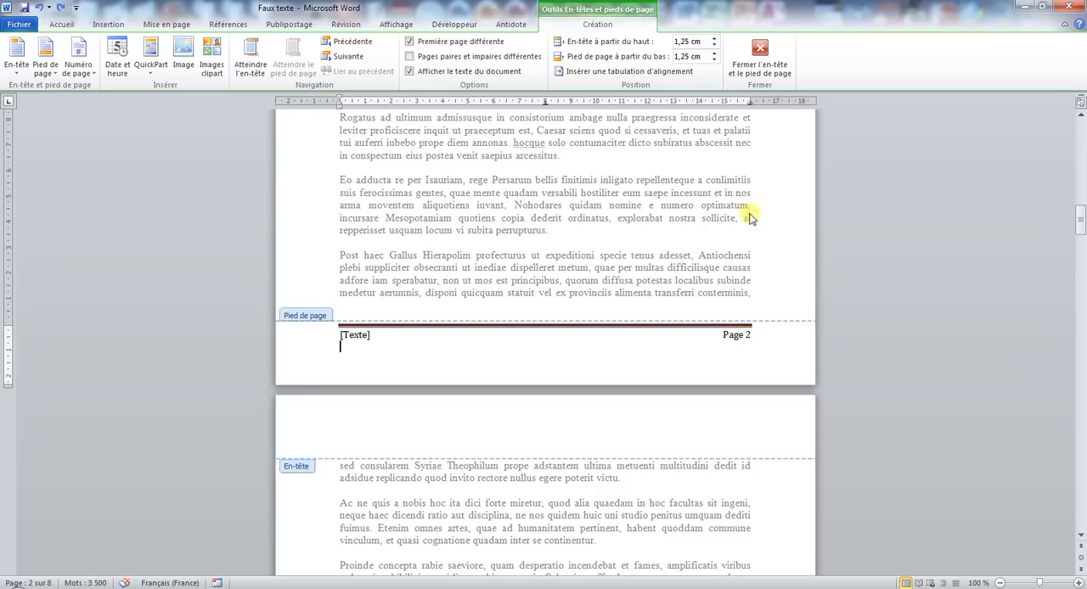
left_click(771, 69)
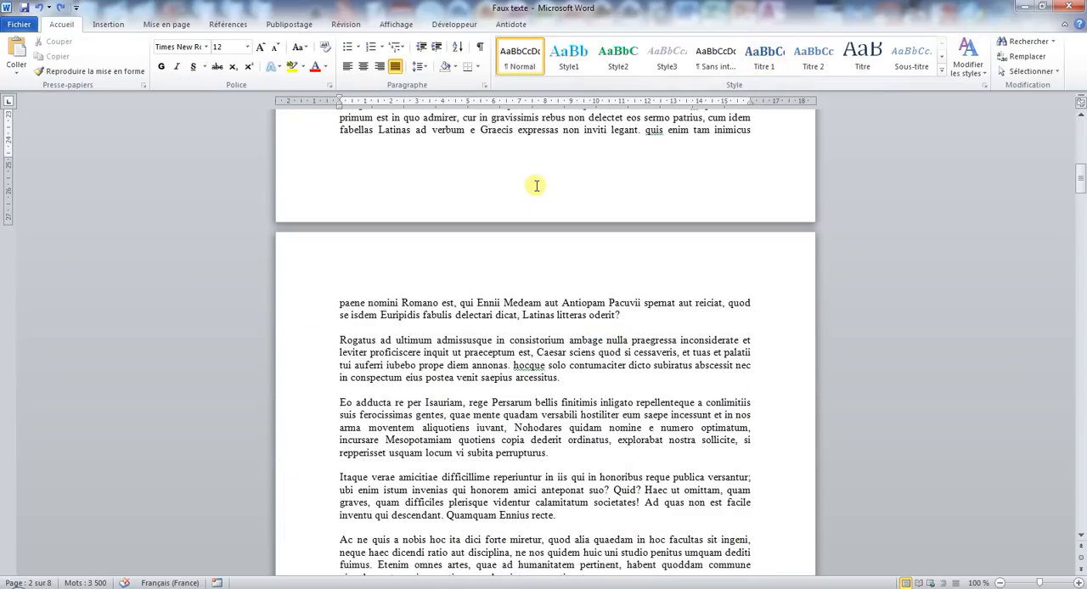
Examine the different-first-page option in the page setup's layout settings and cancel without changing the setup.
left_click(167, 24)
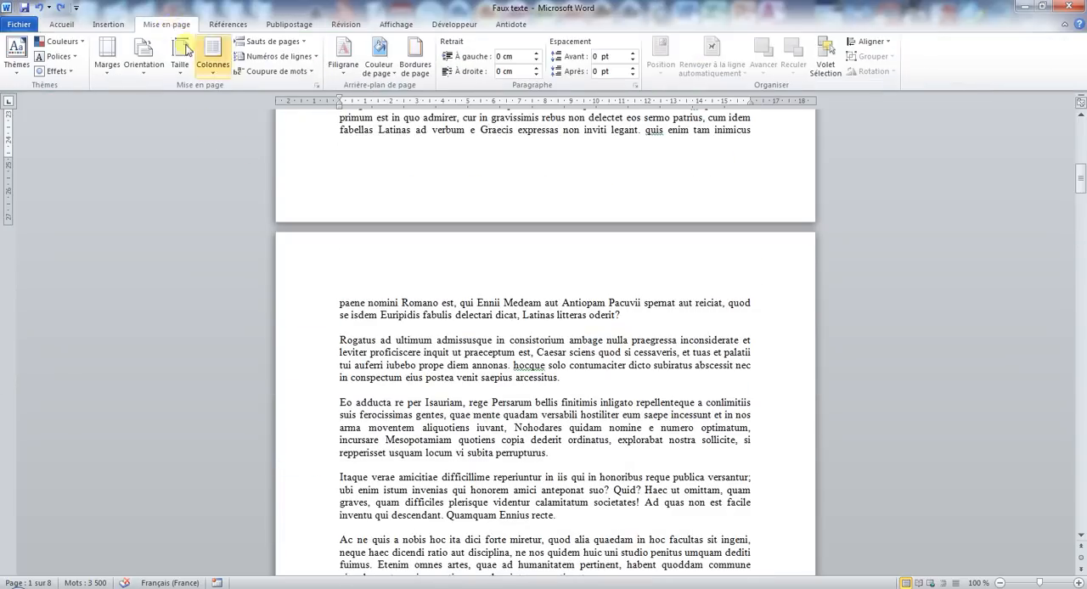
left_click(317, 86)
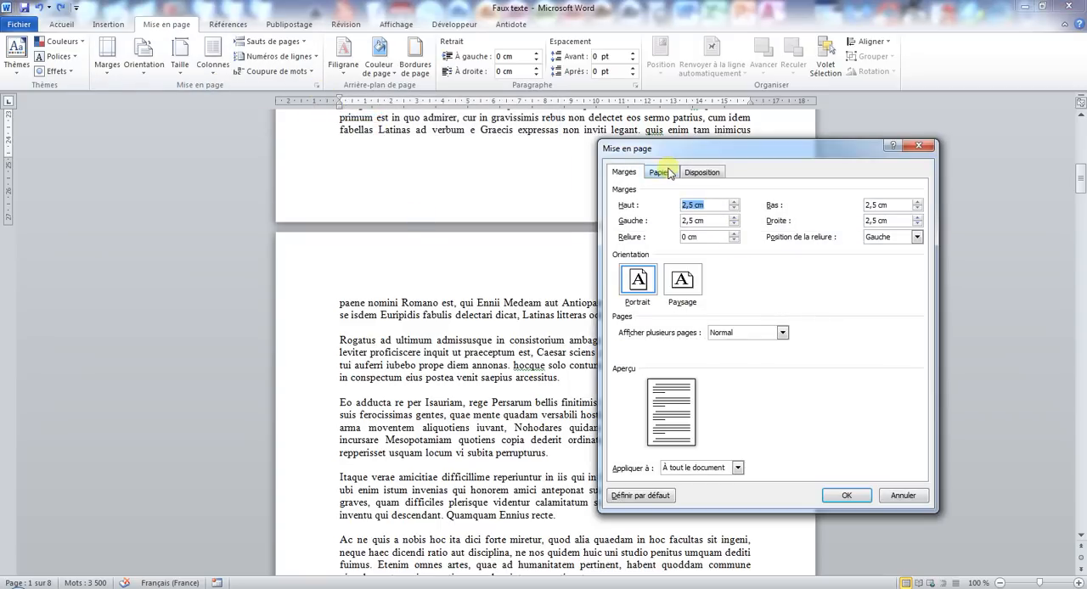
left_click(701, 171)
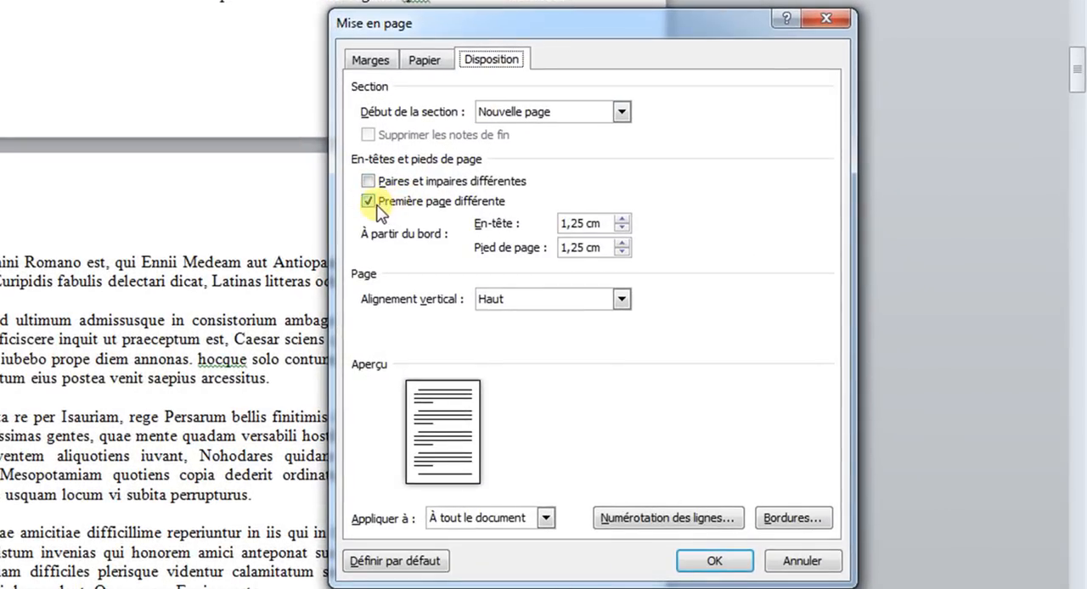
left_click(371, 205)
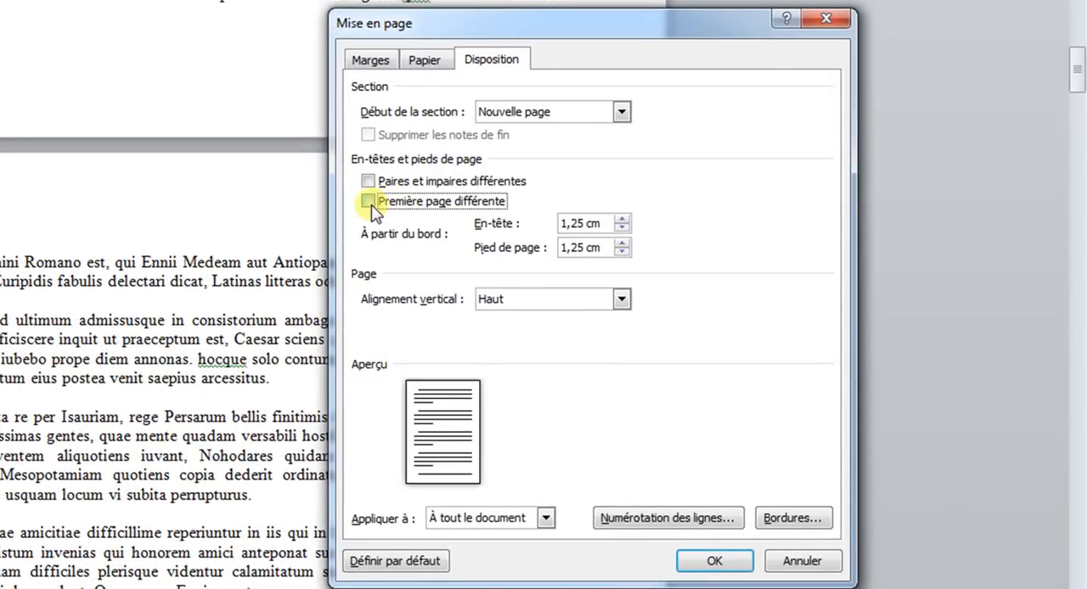
left_click(801, 561)
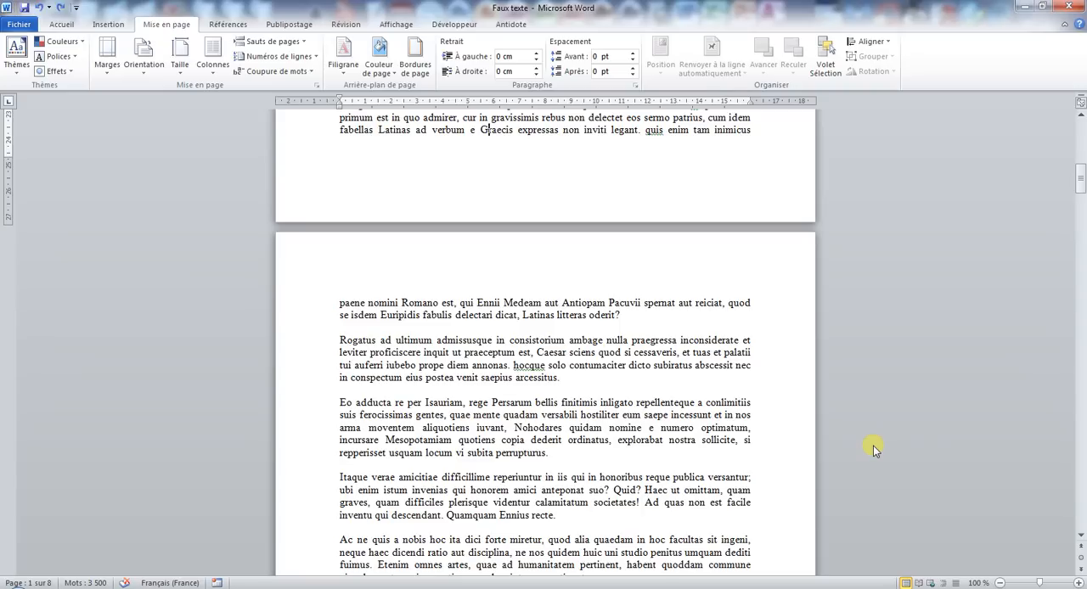
Insert a continuous section break after the last paragraph on page 3 and place the cursor back at that paragraph's end.
scroll(746, 401, "down", 11)
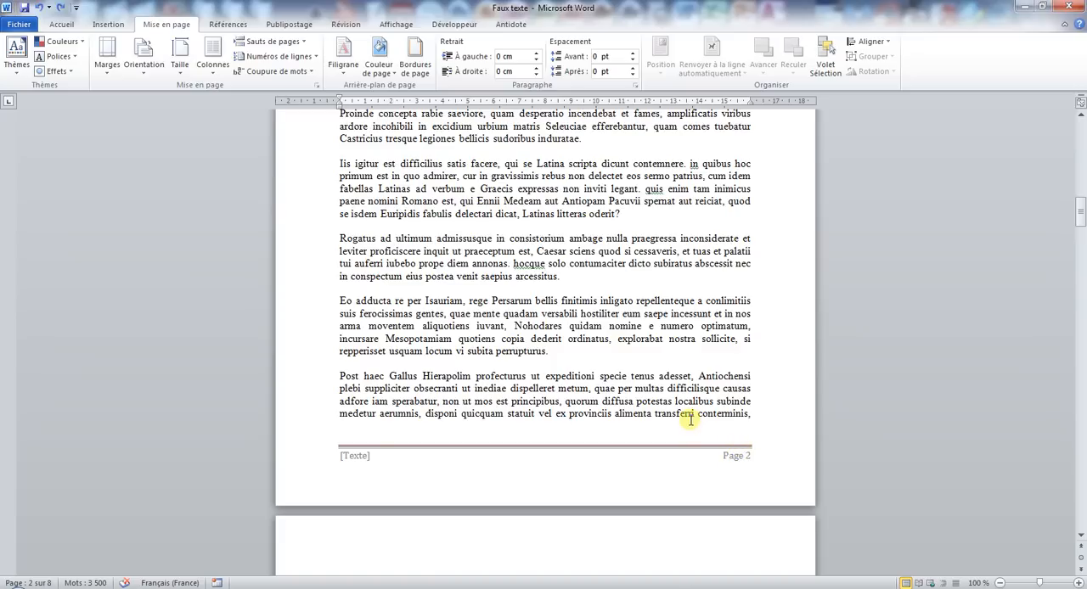
scroll(654, 395, "down", 20)
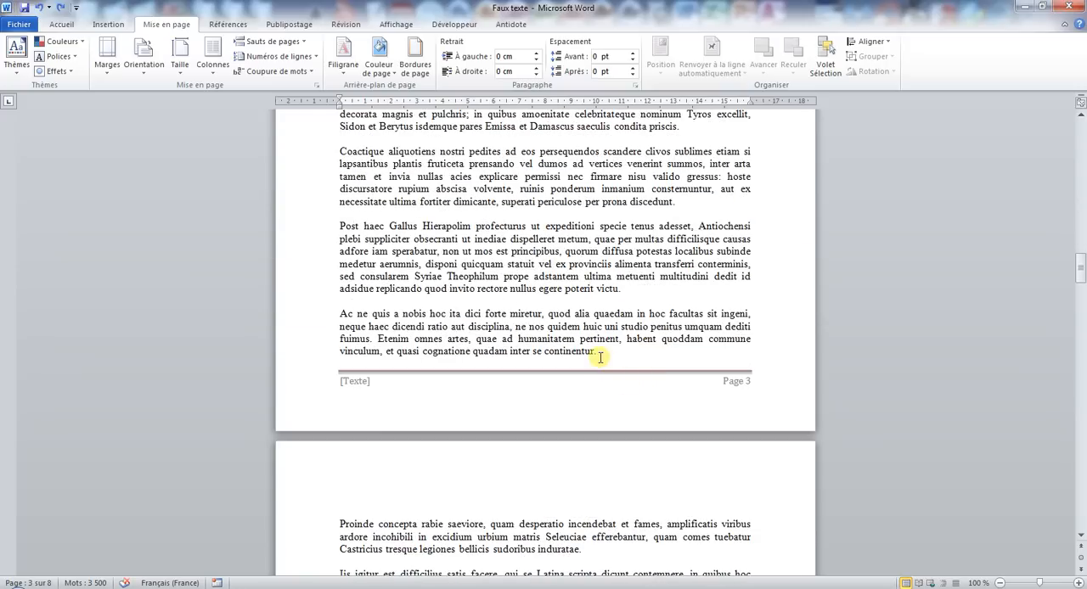
left_click(599, 352)
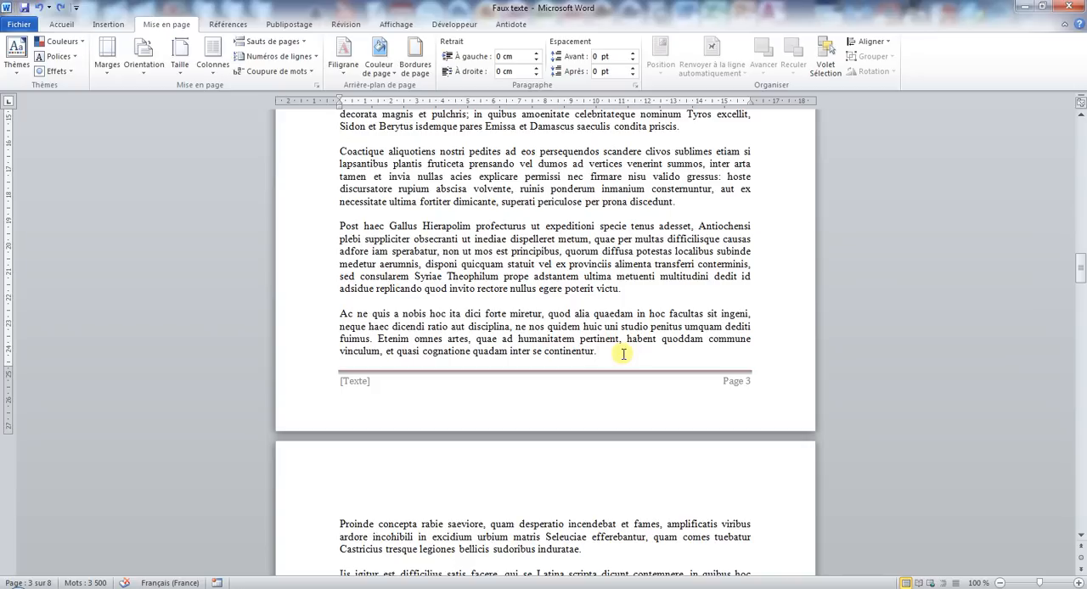
scroll(670, 361, "down", 1)
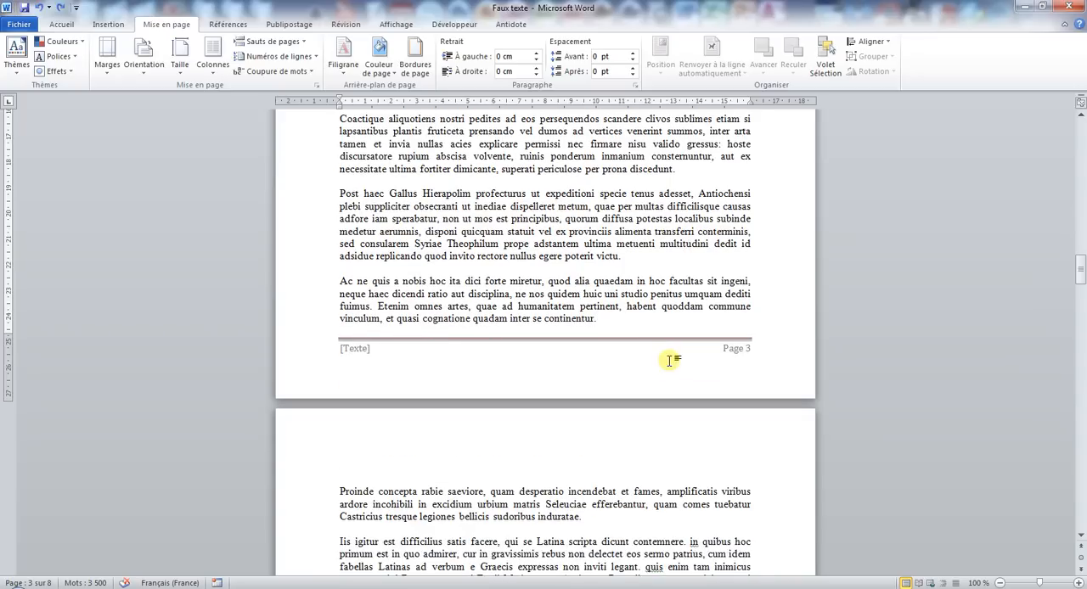
scroll(673, 365, "down", 20)
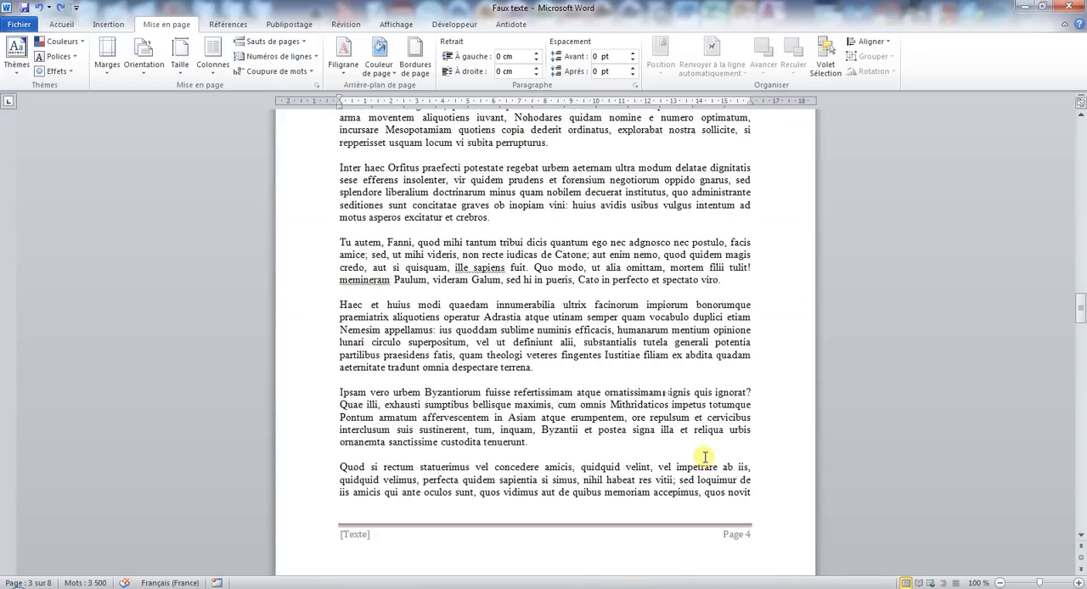
scroll(750, 389, "up", 20)
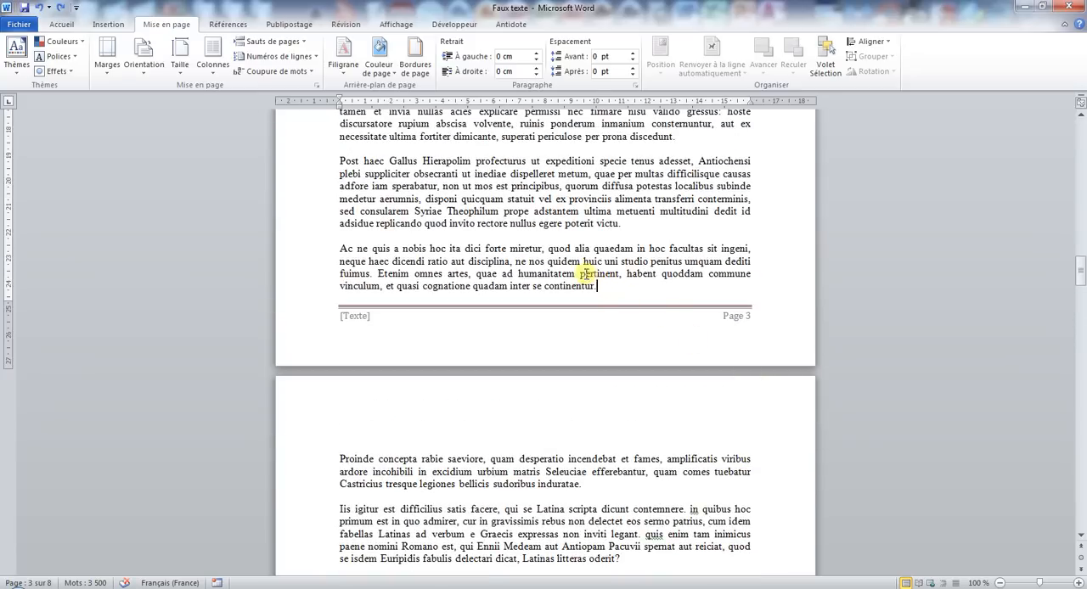
left_click(280, 41)
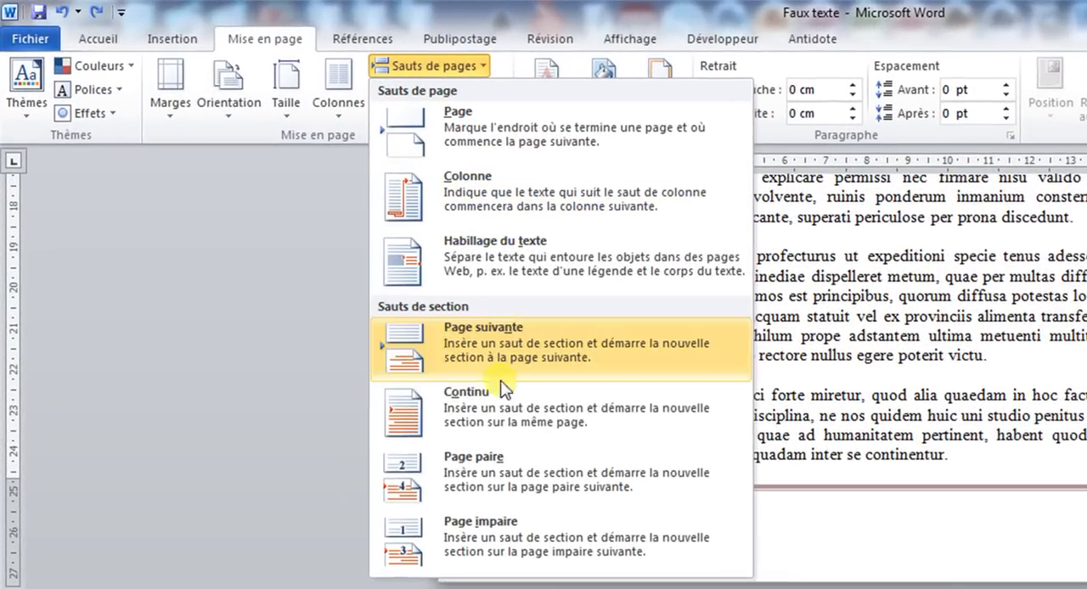
left_click(498, 401)
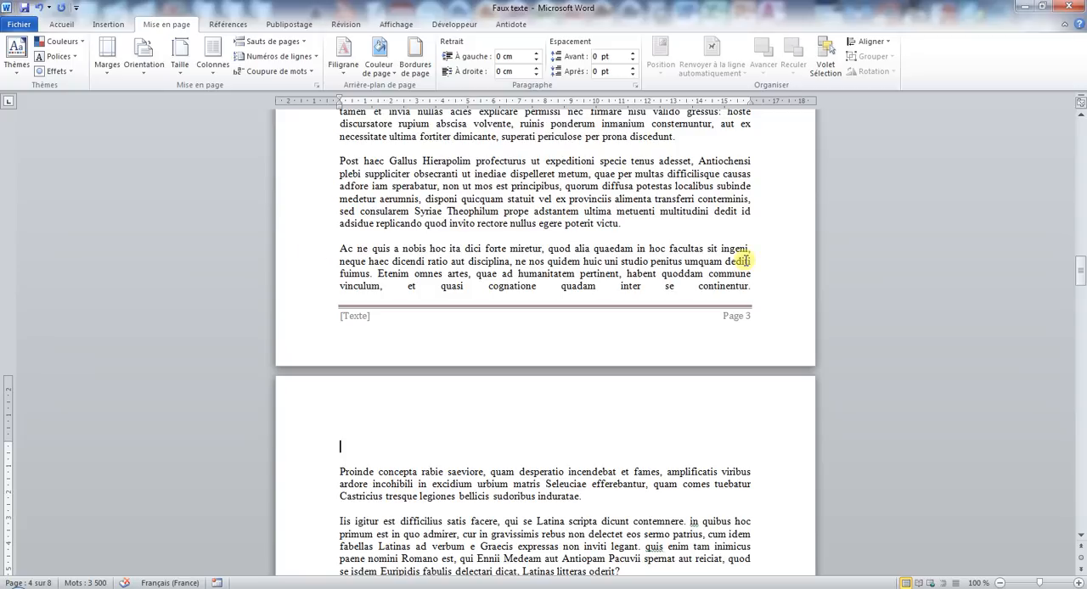
left_click(768, 287)
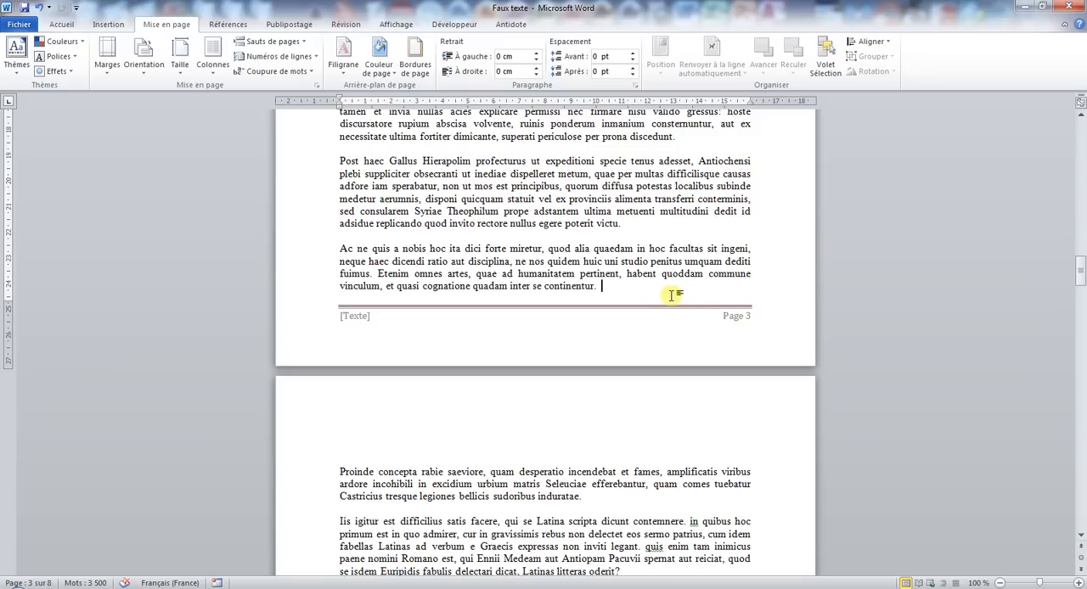
Examine the footers and page numbers on the pages before and after the section break.
scroll(711, 372, "down", 4)
scroll(711, 372, "down", 15)
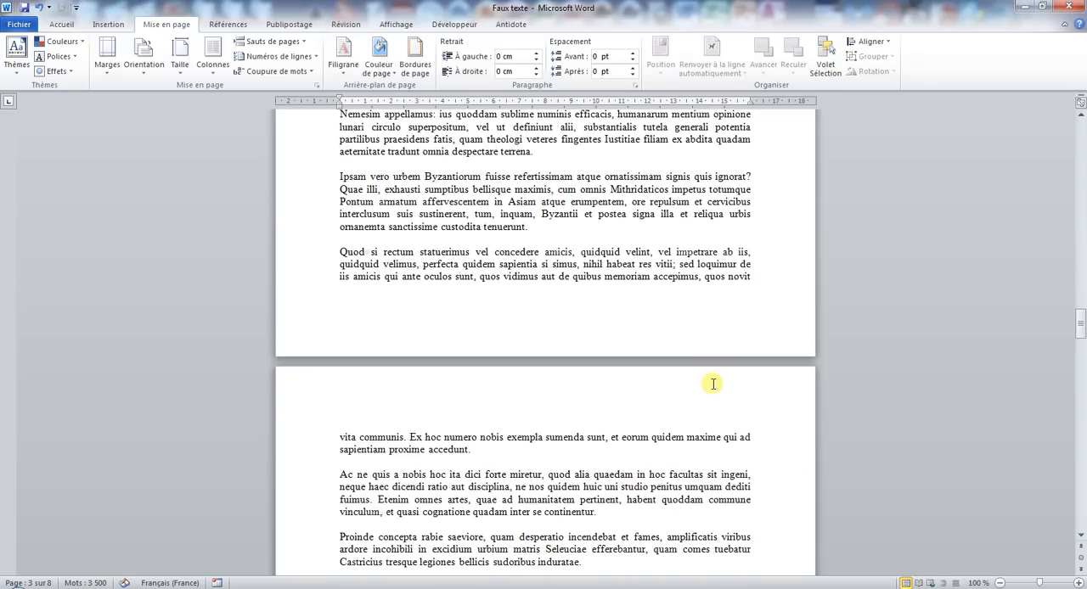
scroll(701, 323, "down", 13)
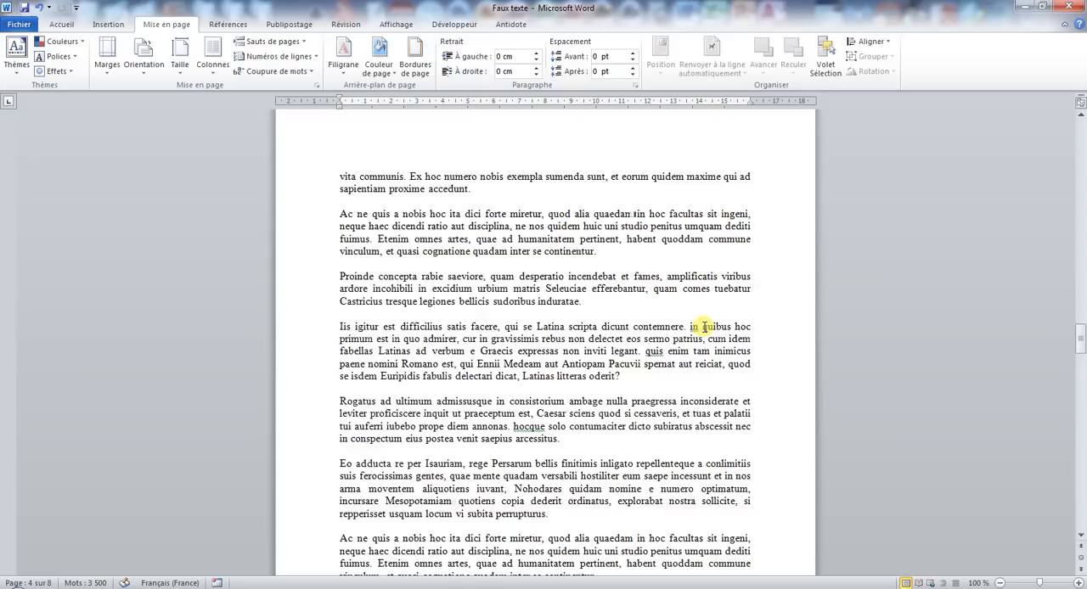
scroll(703, 328, "down", 6)
scroll(704, 331, "up", 20)
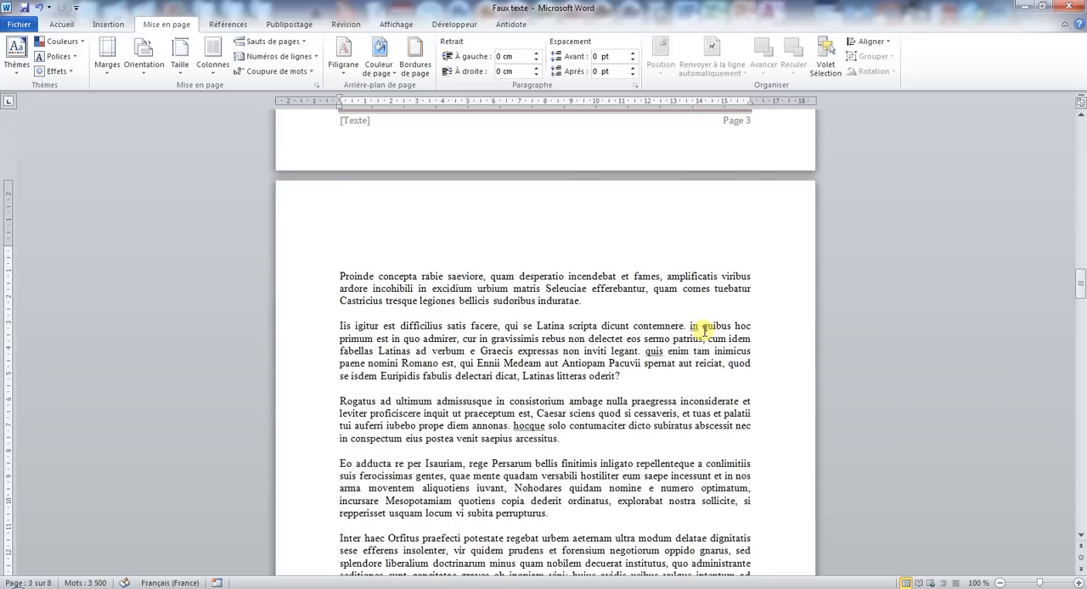
scroll(704, 332, "down", 12)
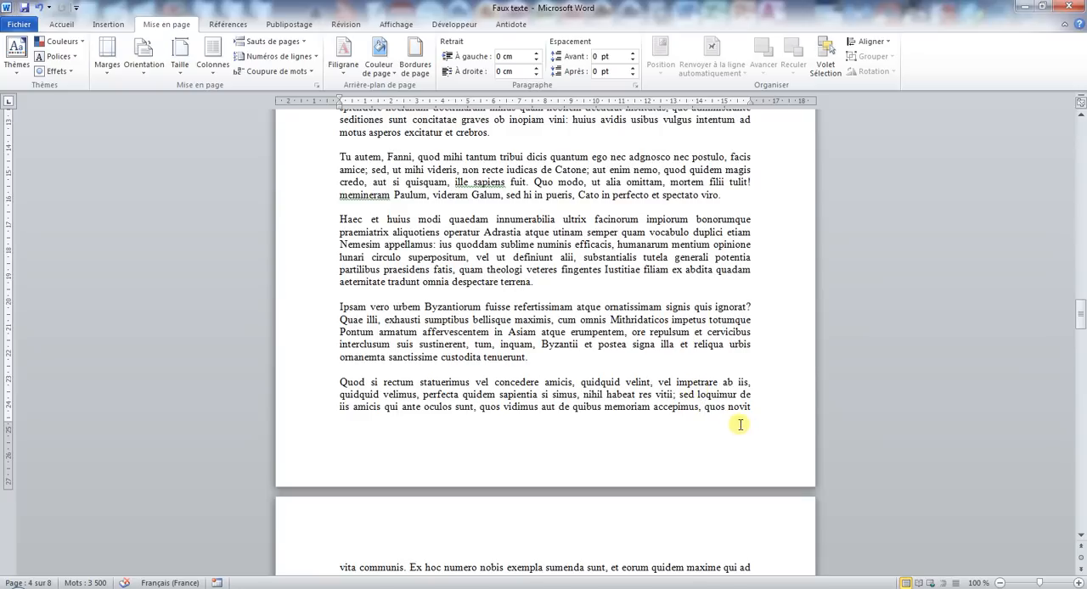
scroll(721, 352, "up", 9)
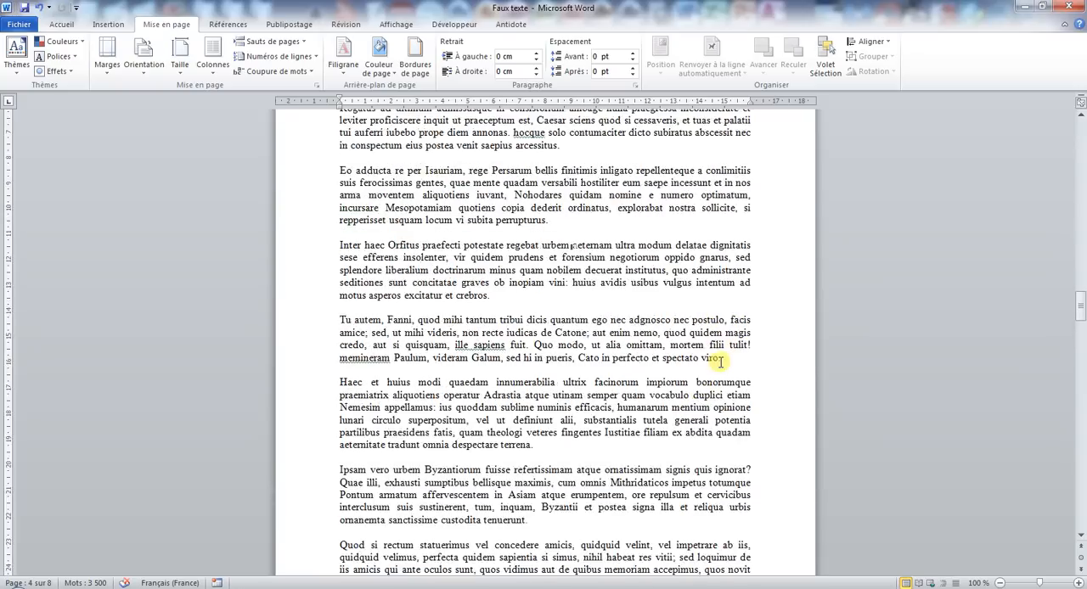
scroll(716, 359, "up", 3)
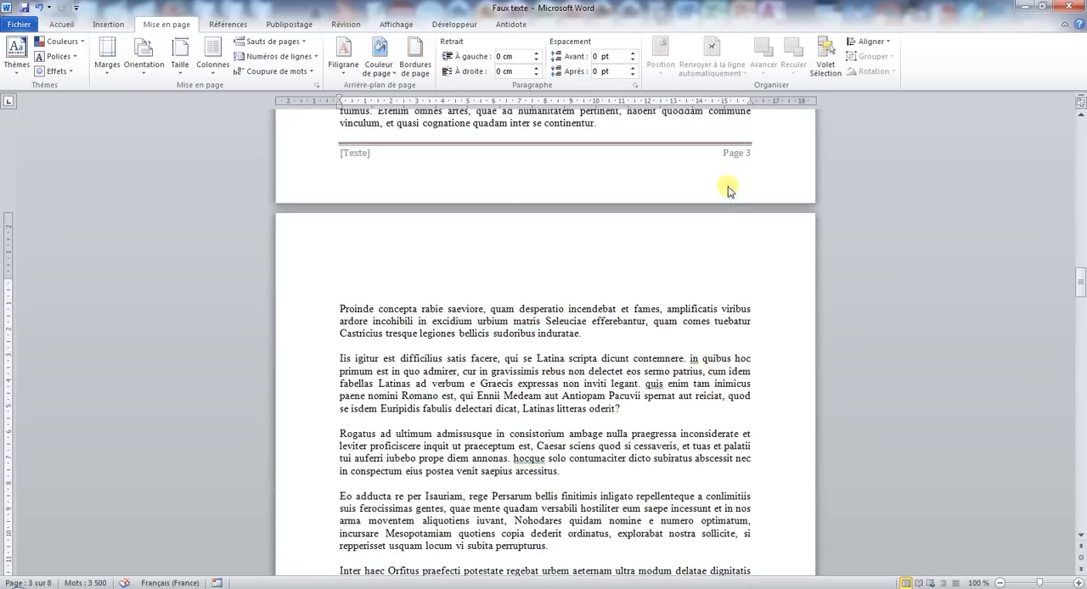
Open the page 3 footer for editing and turn off the different first page option for section 1.
double_click(724, 152)
left_click(425, 41)
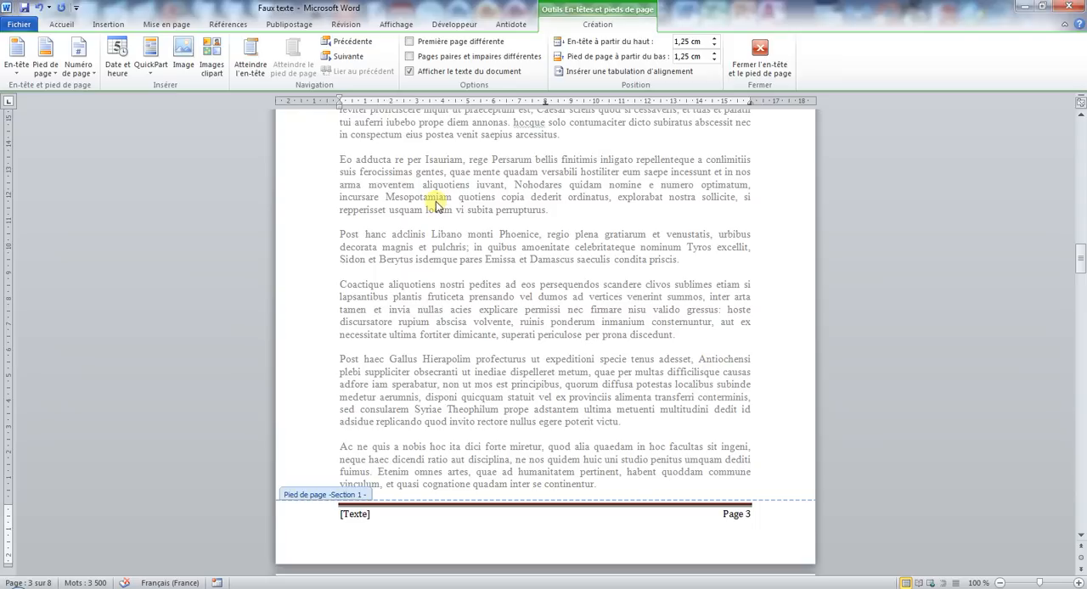
Show the paragraph marks and other hidden formatting symbols in the document.
left_click(66, 31)
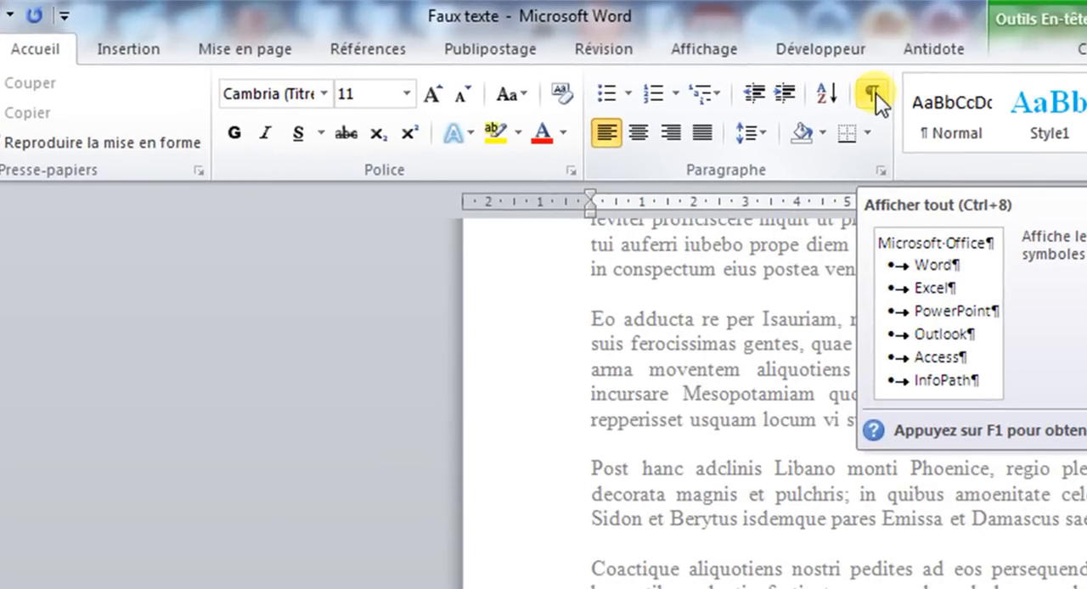
left_click(872, 93)
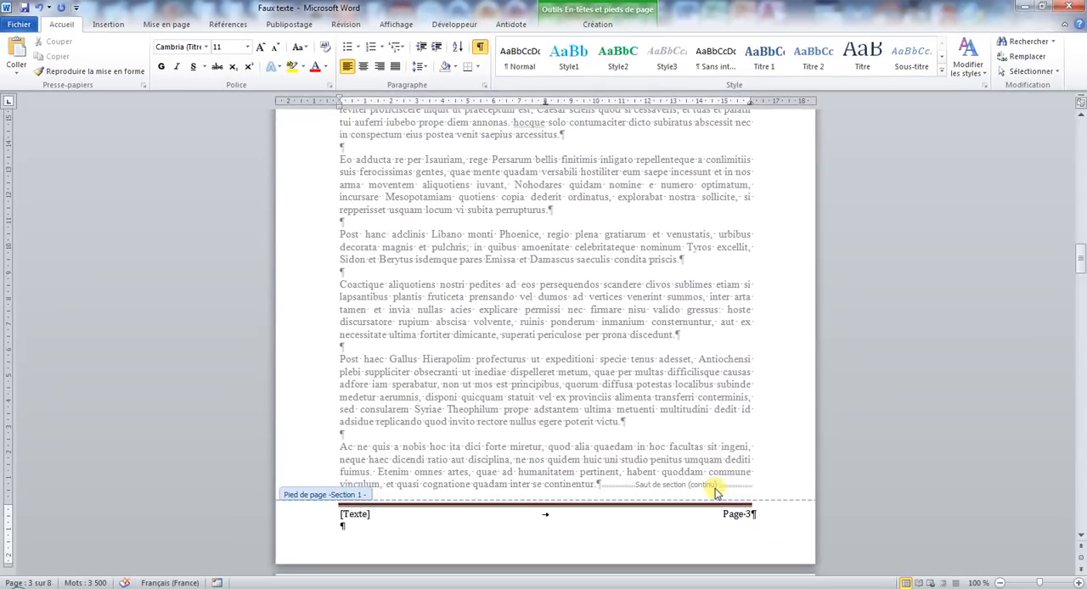
Place the cursor in section 2's first-page footer on page 4 and turn off the different first page option for that section.
scroll(744, 472, "down", 2)
scroll(751, 437, "down", 1)
scroll(759, 408, "down", 15)
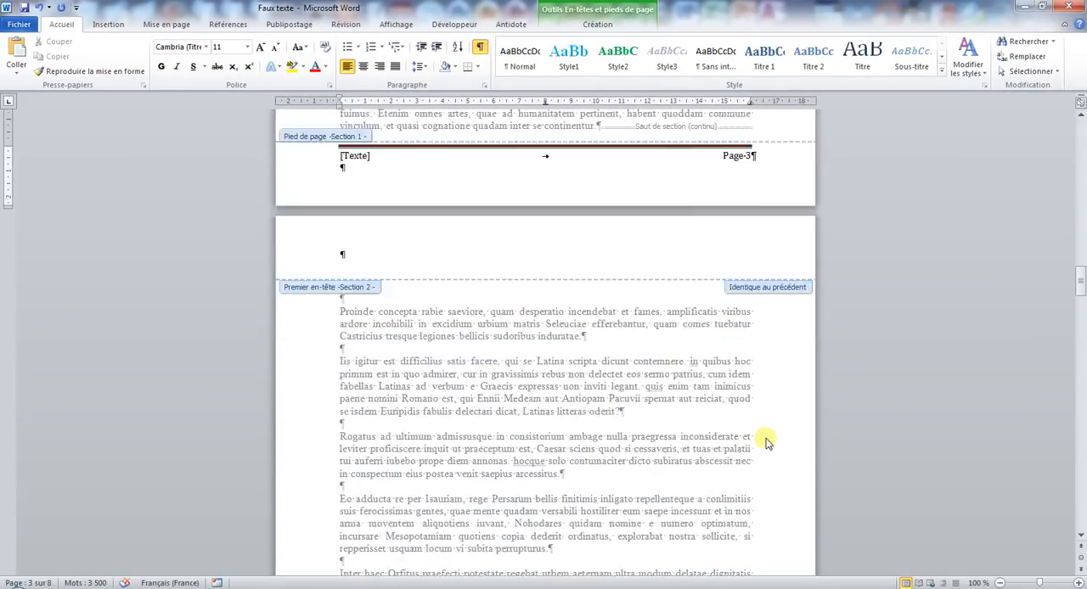
scroll(764, 446, "down", 4)
left_click(698, 425)
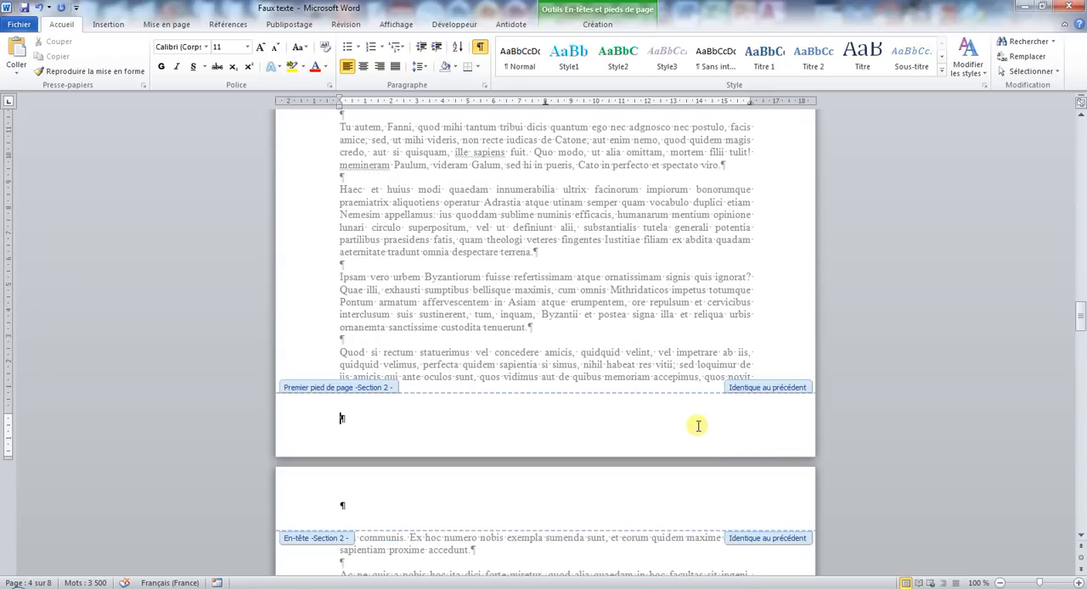
left_click(597, 23)
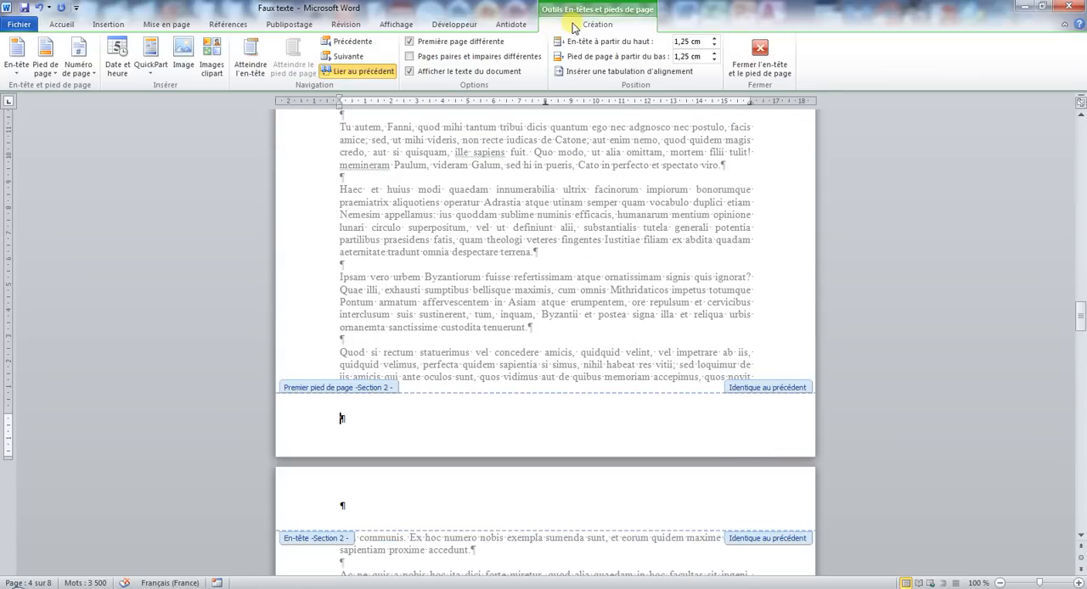
left_click(410, 41)
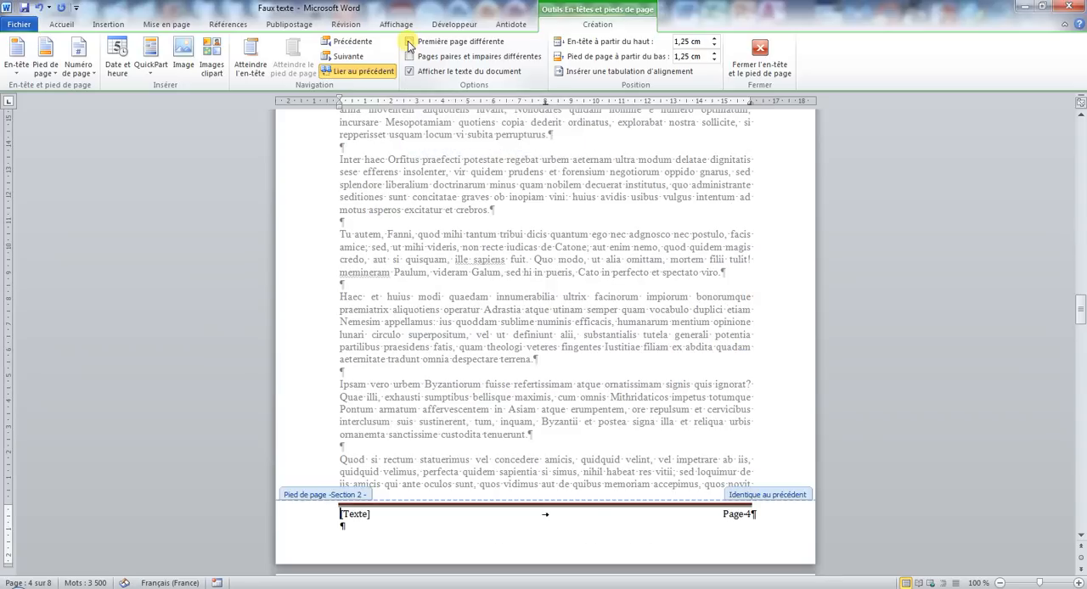
Unlink the section 2 footer on page 4 from the previous section's footer.
scroll(613, 212, "up", 10)
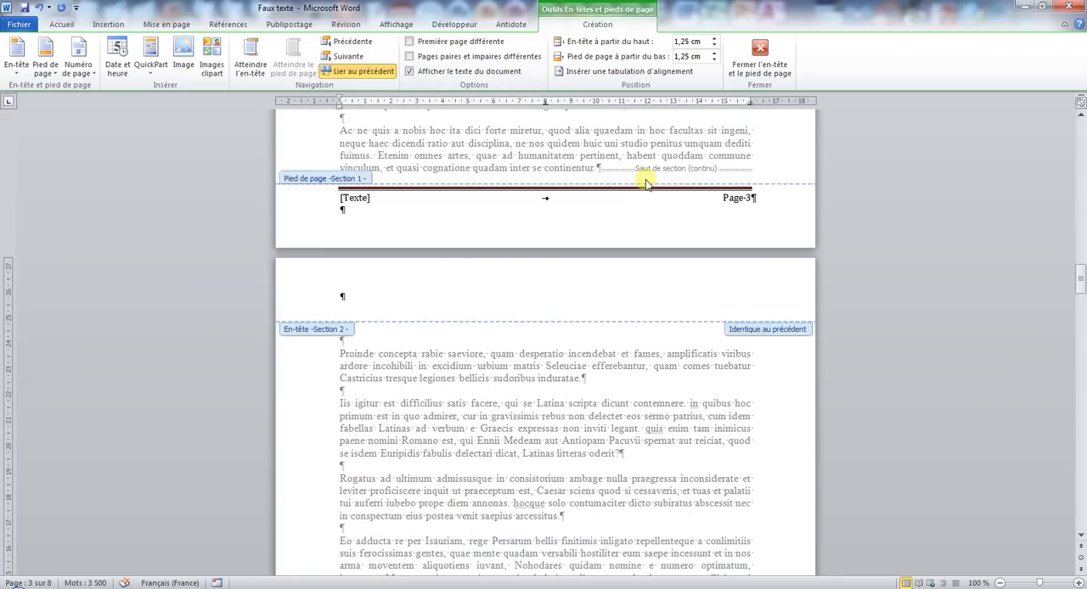
scroll(756, 225, "down", 14)
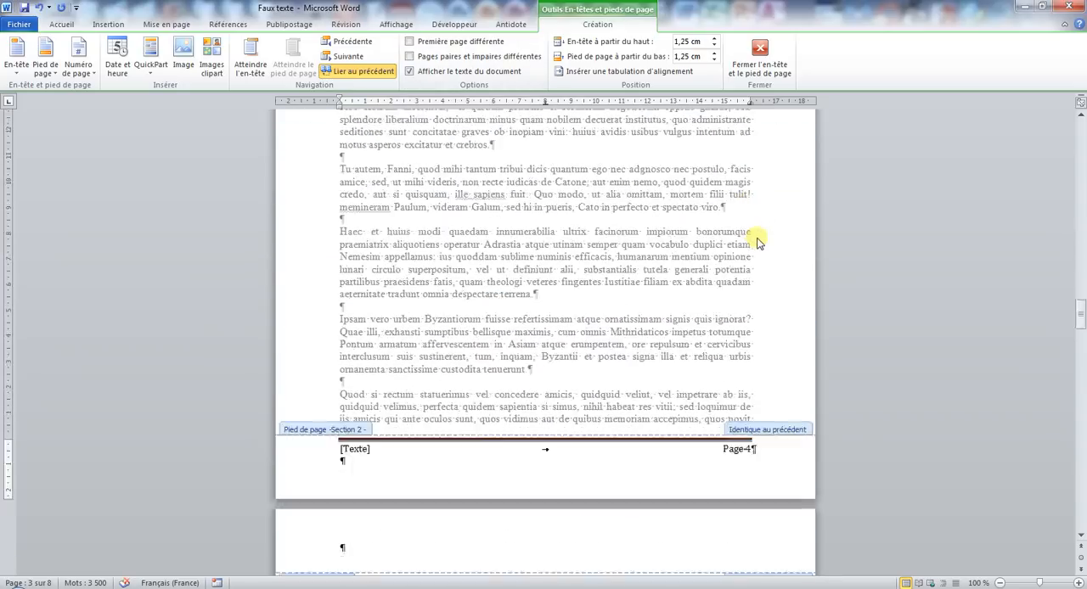
left_click(748, 449)
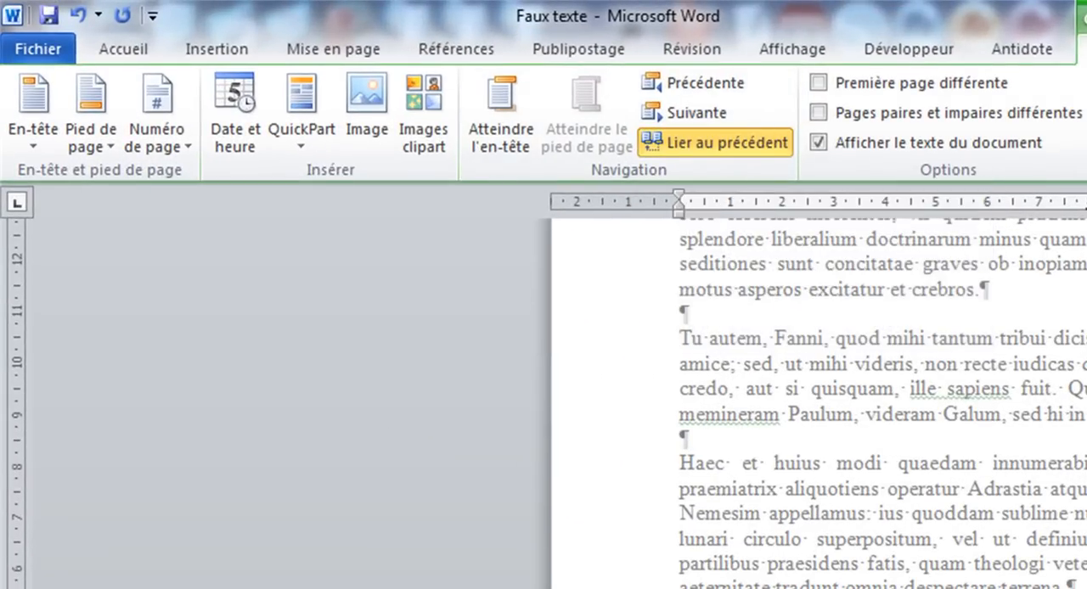
left_click(766, 136)
left_click(762, 139)
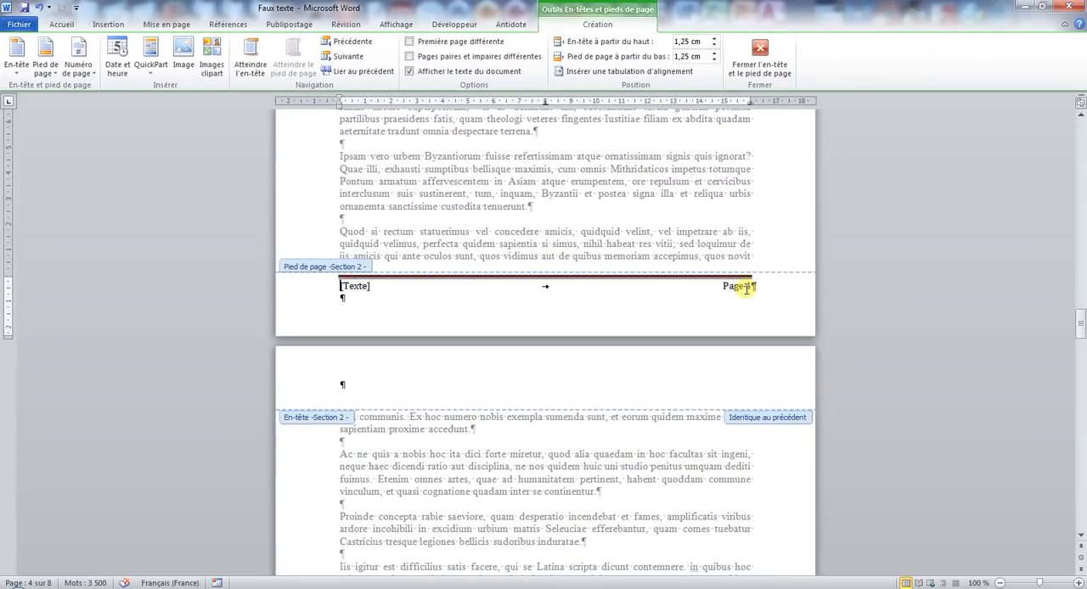
Set the page numbering of section 2 to start at 1 in the page number format.
left_click(746, 287)
right_click(746, 286)
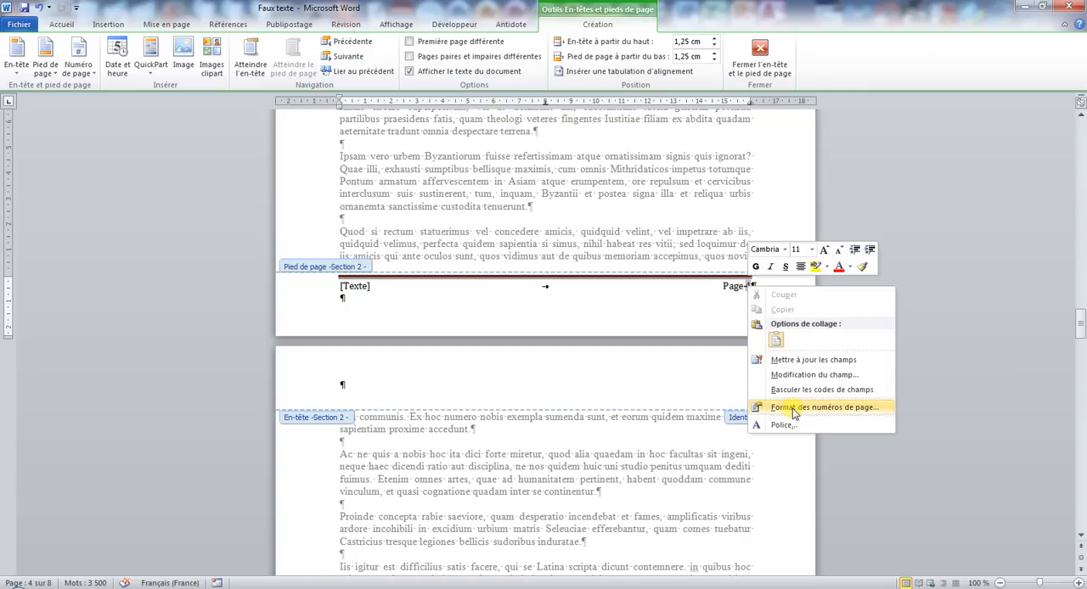
key("Escape")
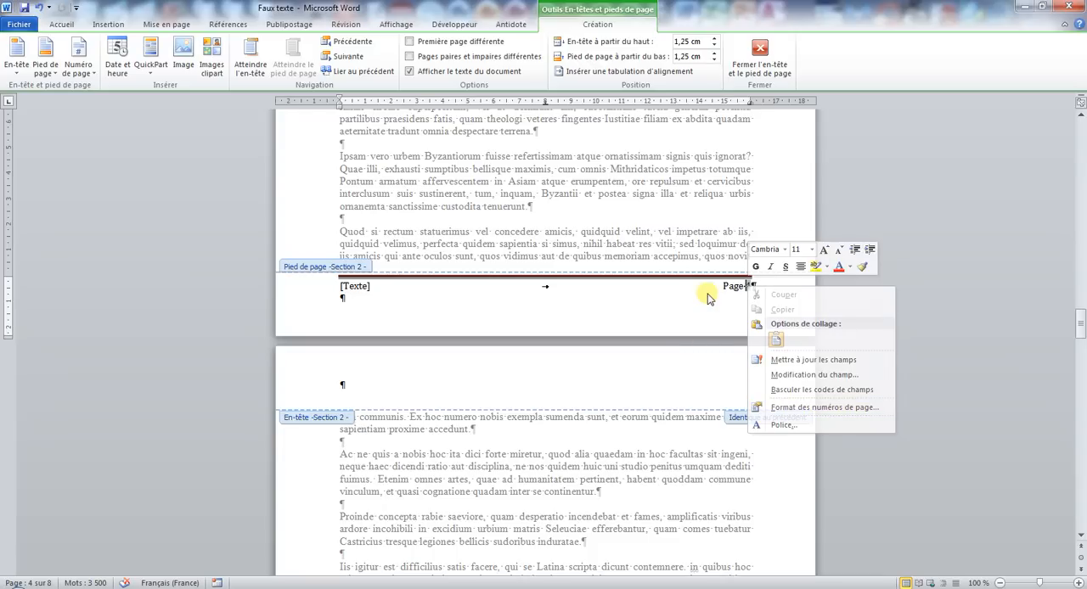
left_click(78, 66)
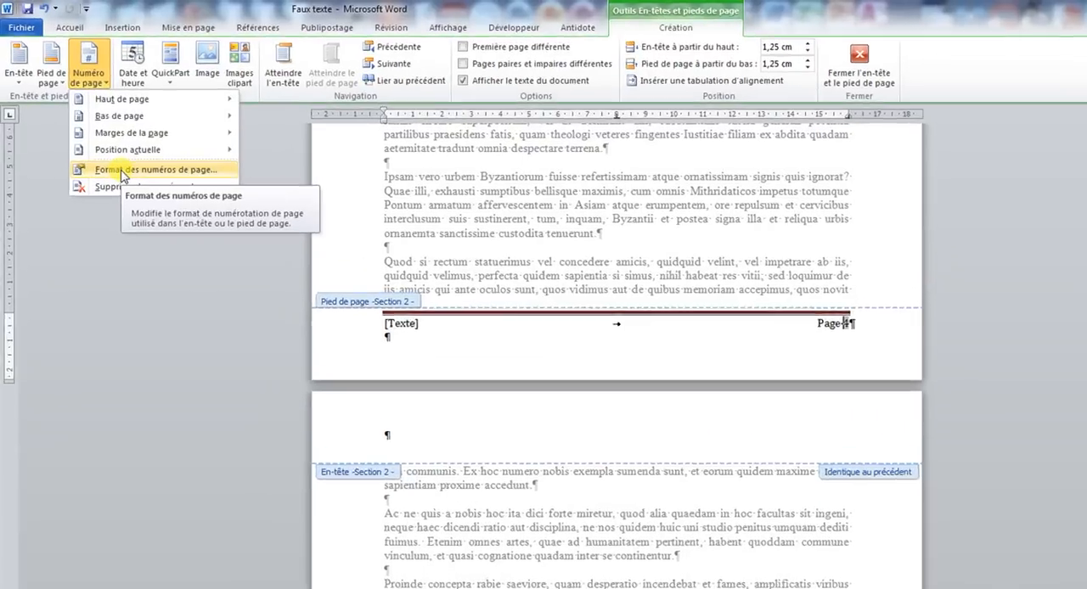
left_click(107, 150)
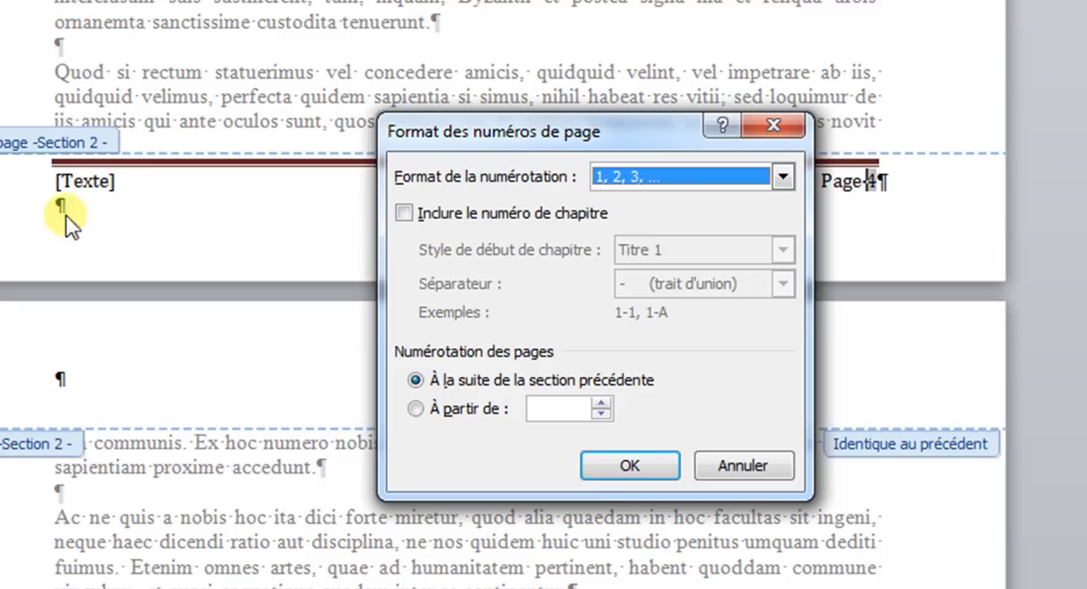
left_click(468, 409)
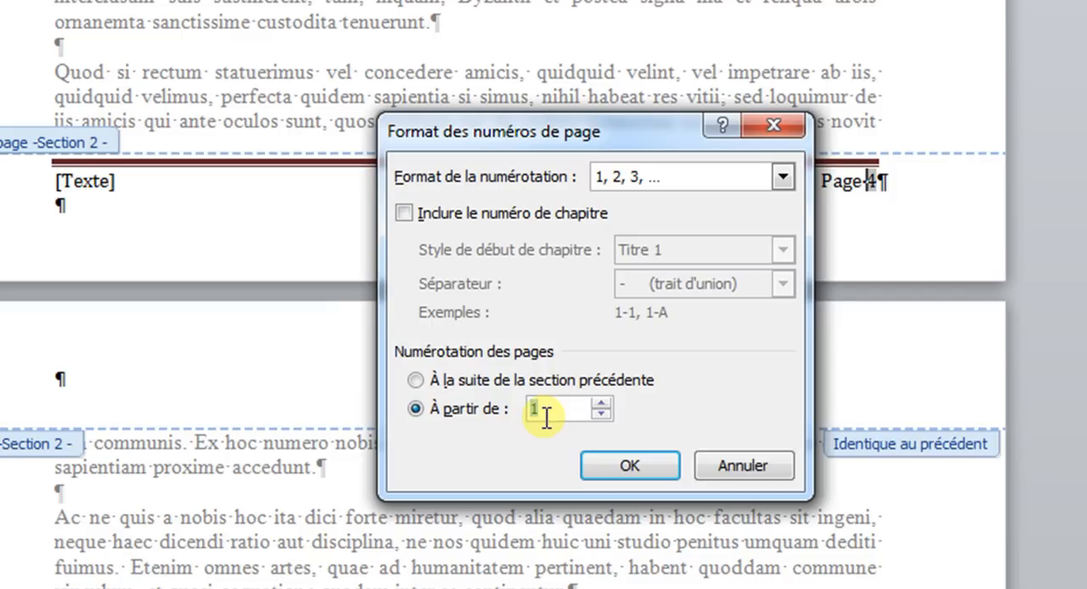
left_click(617, 472)
Examine the footer page numbers at the end of section 1 and across the section 2 pages.
scroll(615, 472, "up", 15)
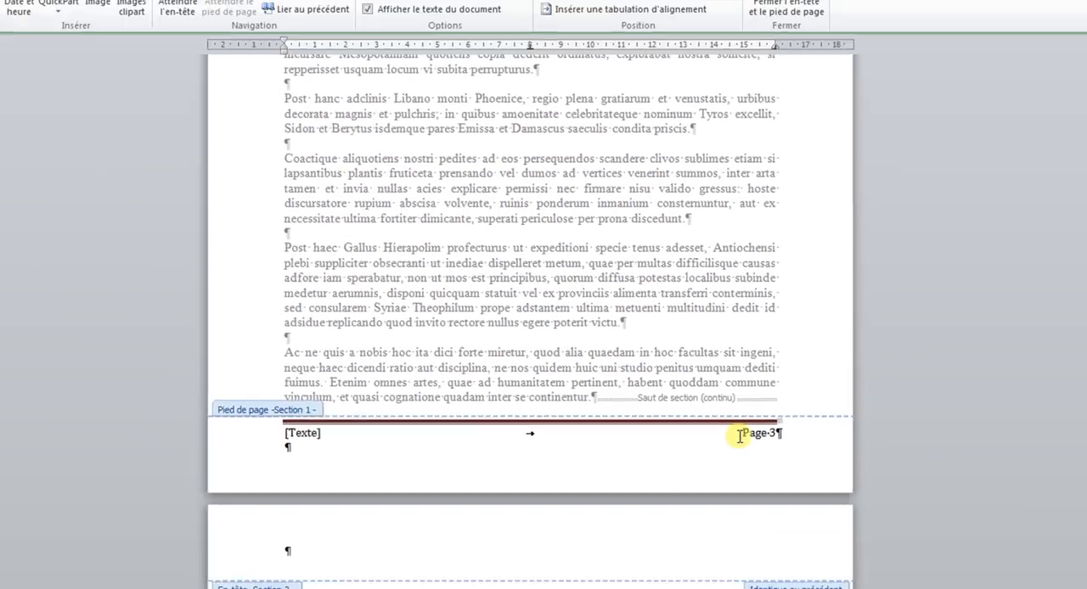
scroll(758, 453, "down", 20)
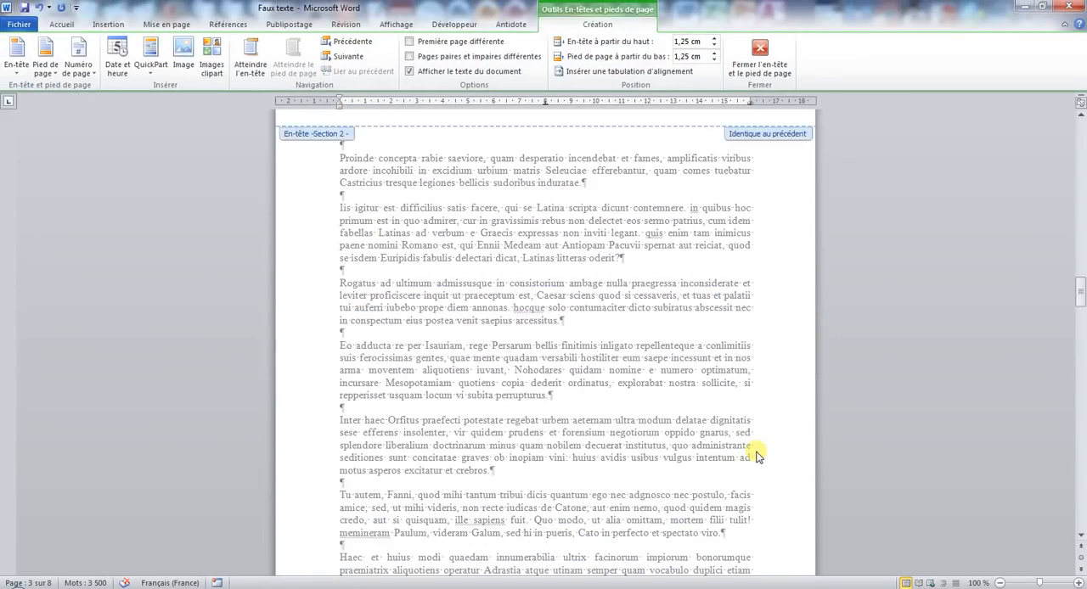
left_click(722, 383)
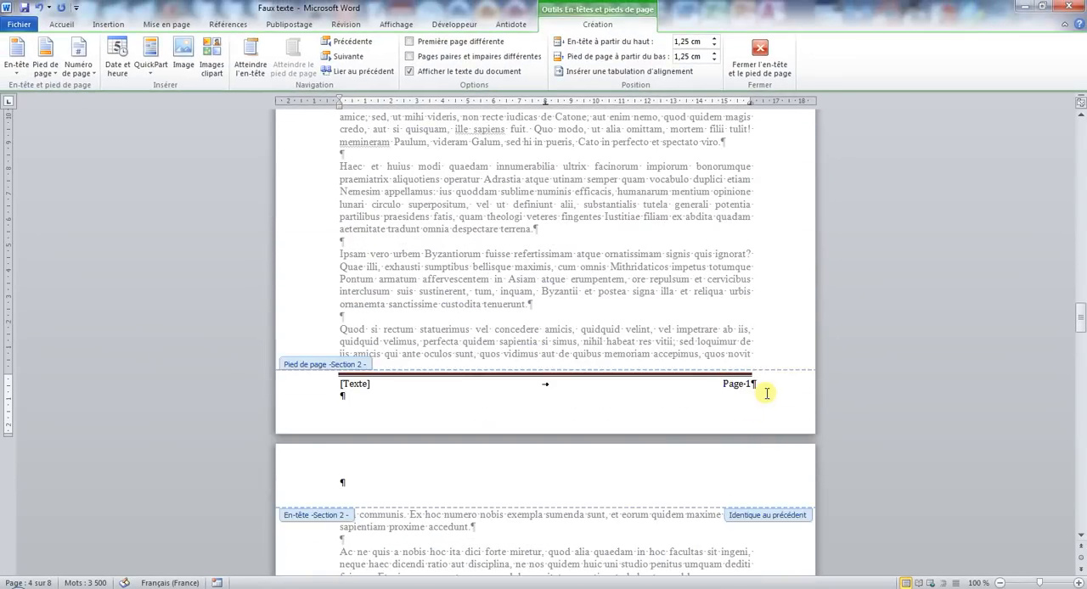
scroll(760, 394, "down", 15)
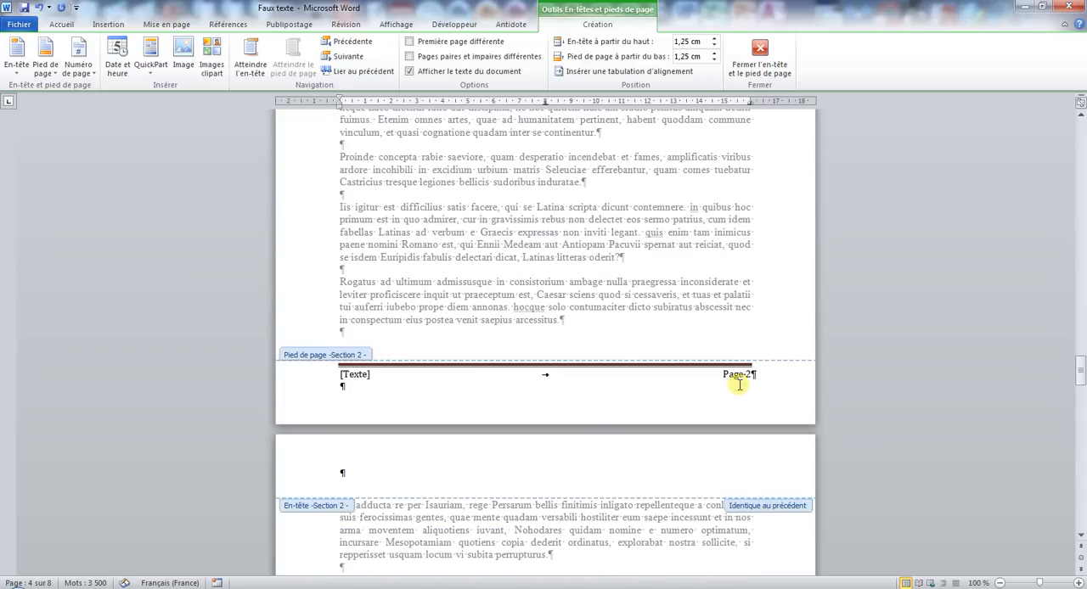
scroll(734, 392, "up", 5)
scroll(737, 391, "down", 8)
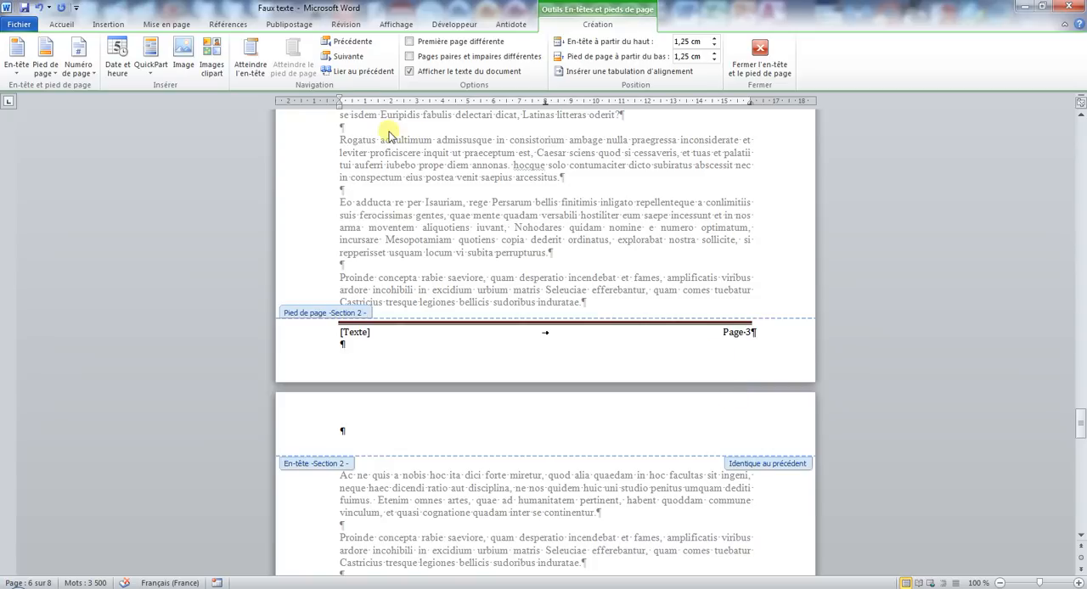
left_click(753, 335)
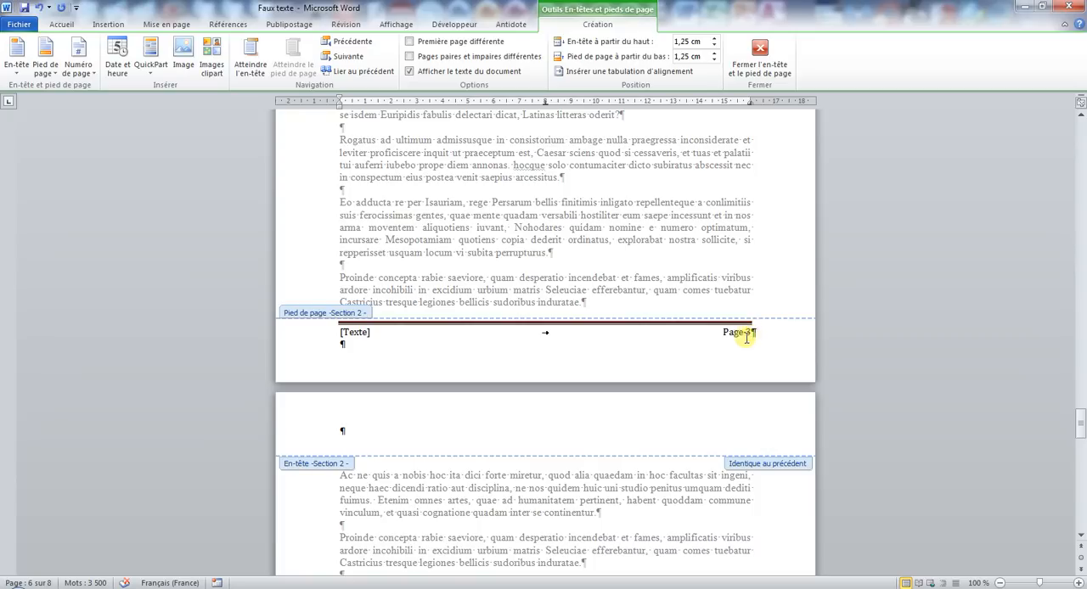
left_click_drag(720, 337, 750, 338)
left_click(354, 332)
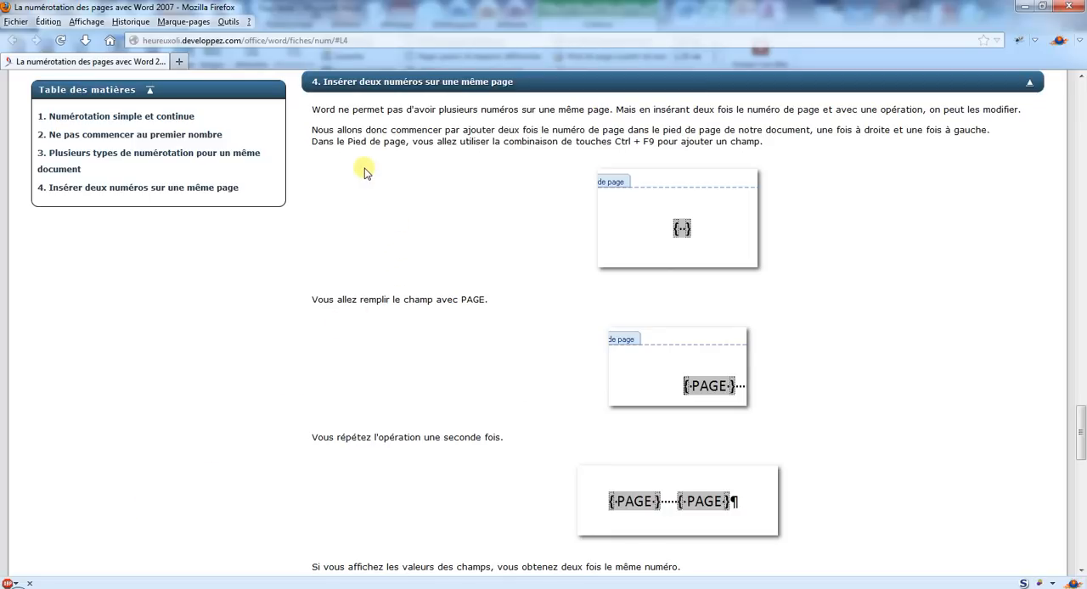
Read section 4 of the web tutorial, on inserting two page numbers on the same page with PAGE fields.
scroll(495, 244, "down", 5)
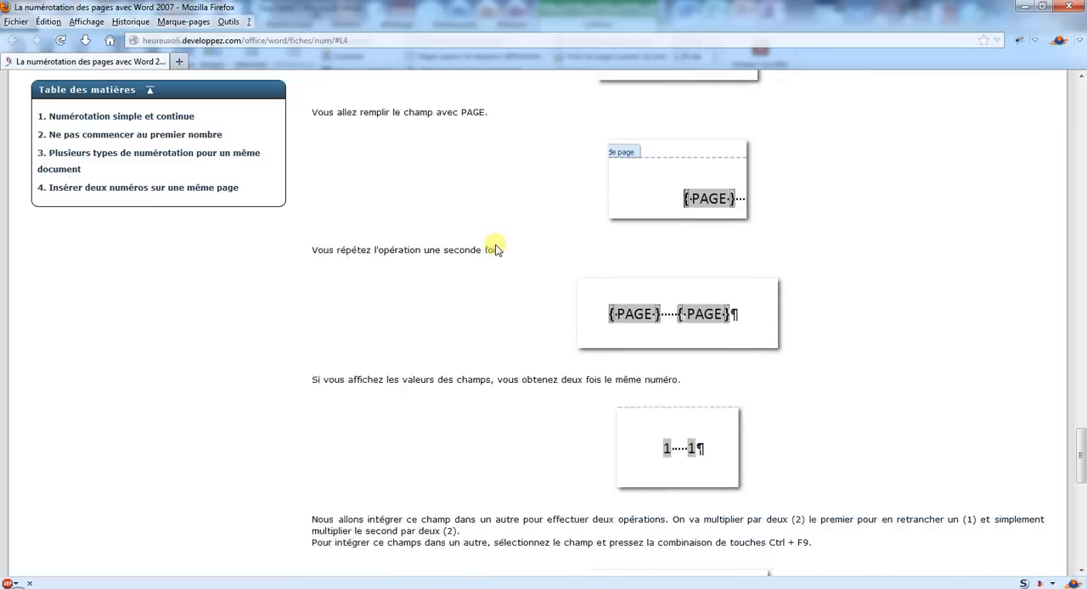
scroll(497, 246, "down", 3)
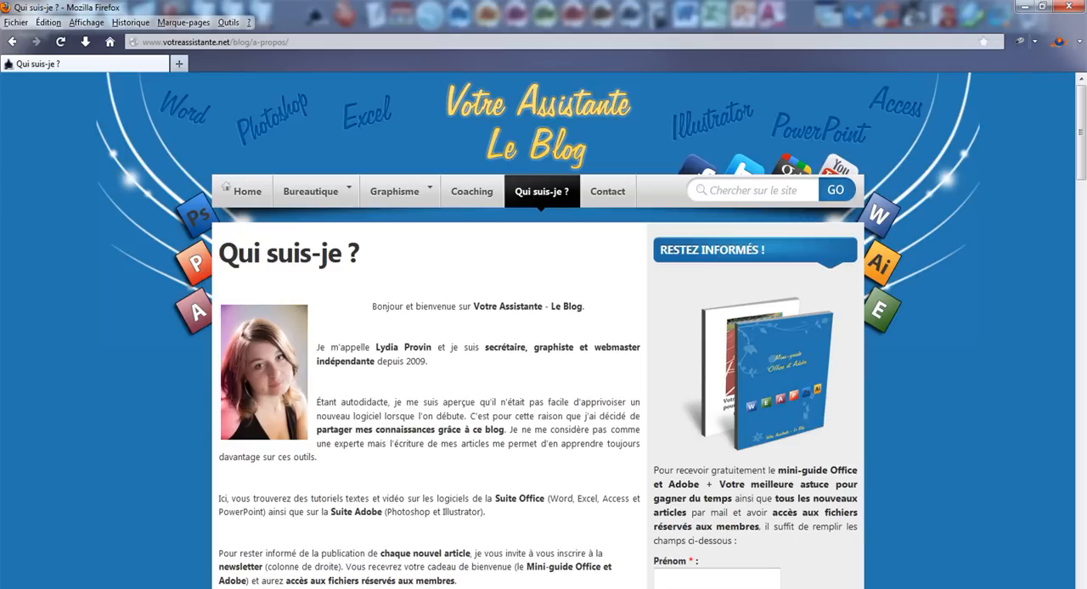
Examine the newsletter subscription form on the blog's about page, including its first name and e-mail fields, without submitting it.
scroll(674, 377, "down", 1)
left_click(703, 498)
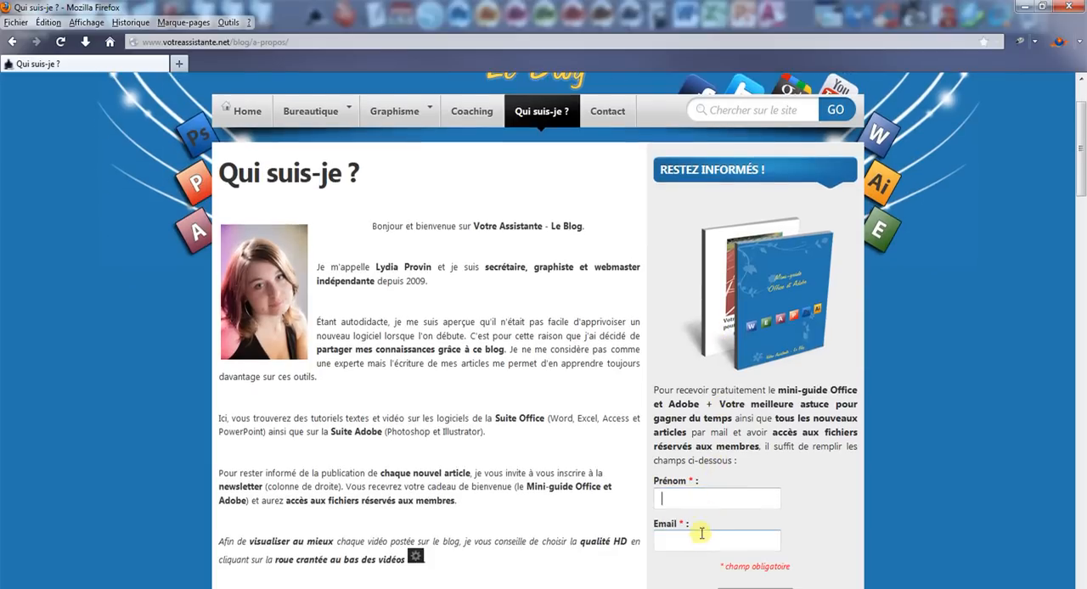
left_click(701, 533)
scroll(703, 535, "down", 1)
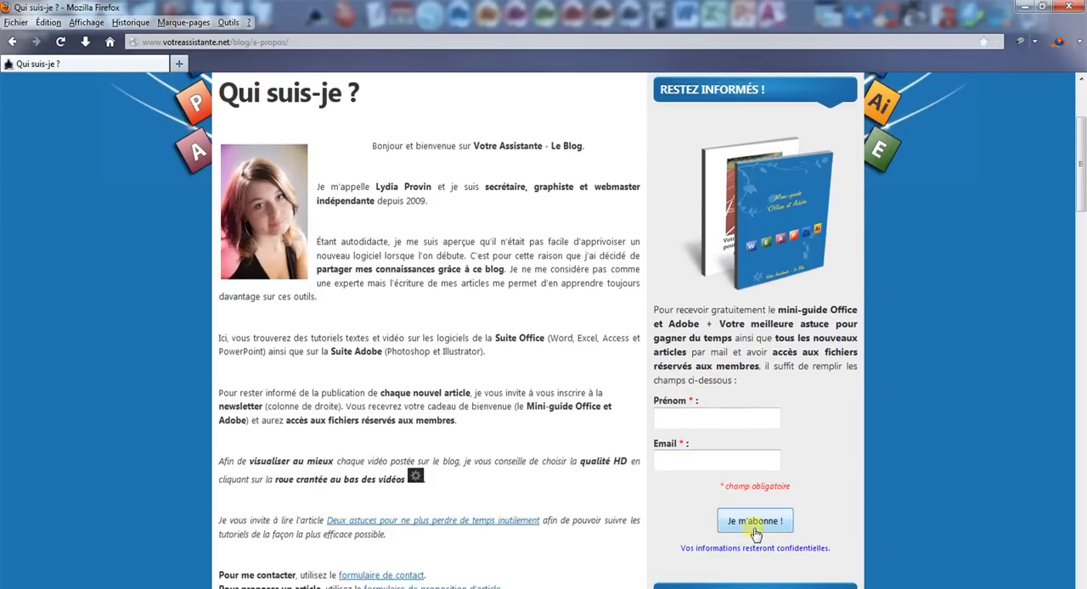
scroll(757, 528, "up", 2)
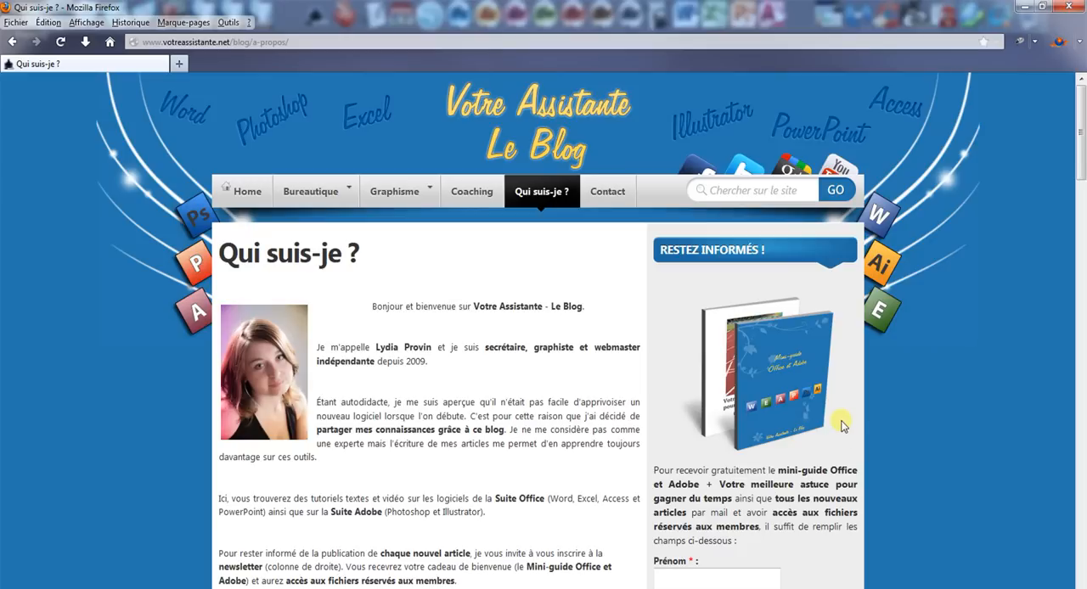